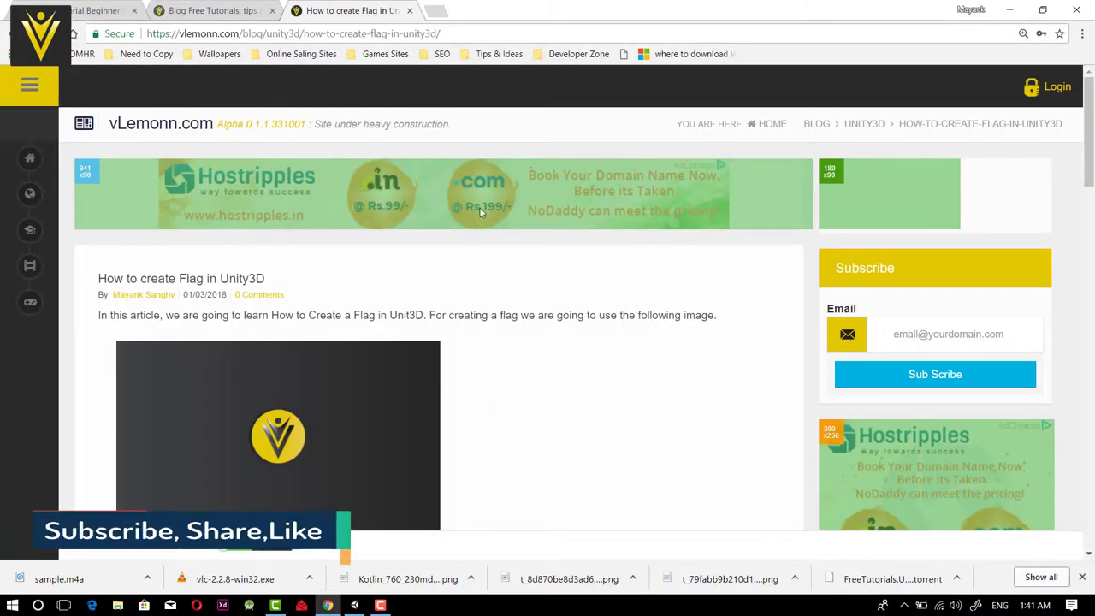
Examine the two sample flag images in the "How to create Flag in Unity3D" article
{"action": "left_click", "coordinate": [500, 33]}
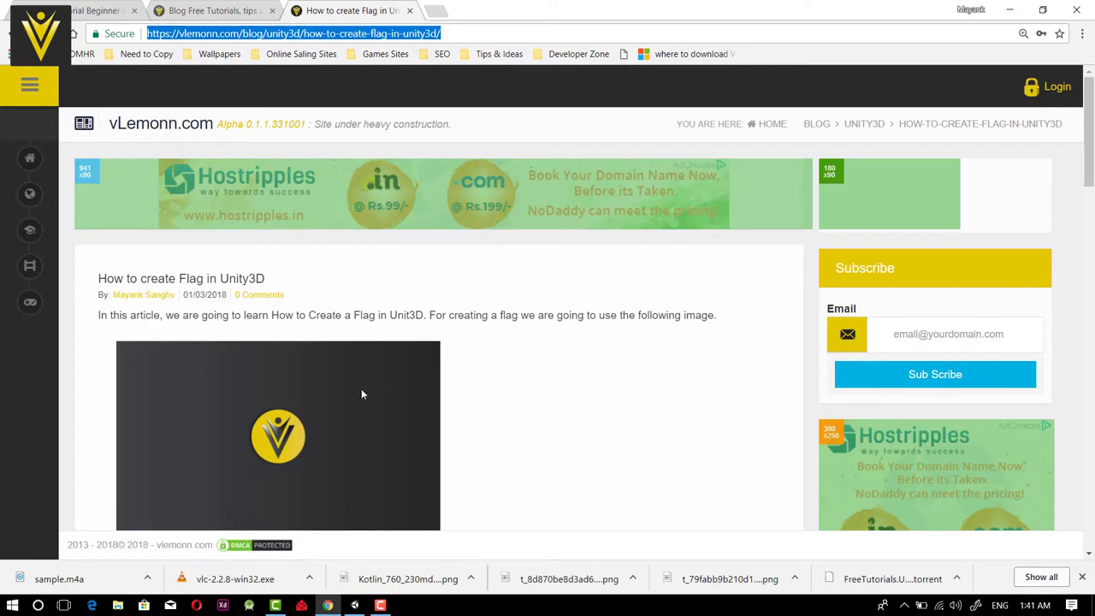
{"action": "scroll", "coordinate": [363, 388], "scroll_direction": "down", "scroll_amount": 3}
{"action": "scroll", "coordinate": [346, 339], "scroll_direction": "up", "scroll_amount": 2}
{"action": "scroll", "coordinate": [348, 313], "scroll_direction": "down", "scroll_amount": 2}
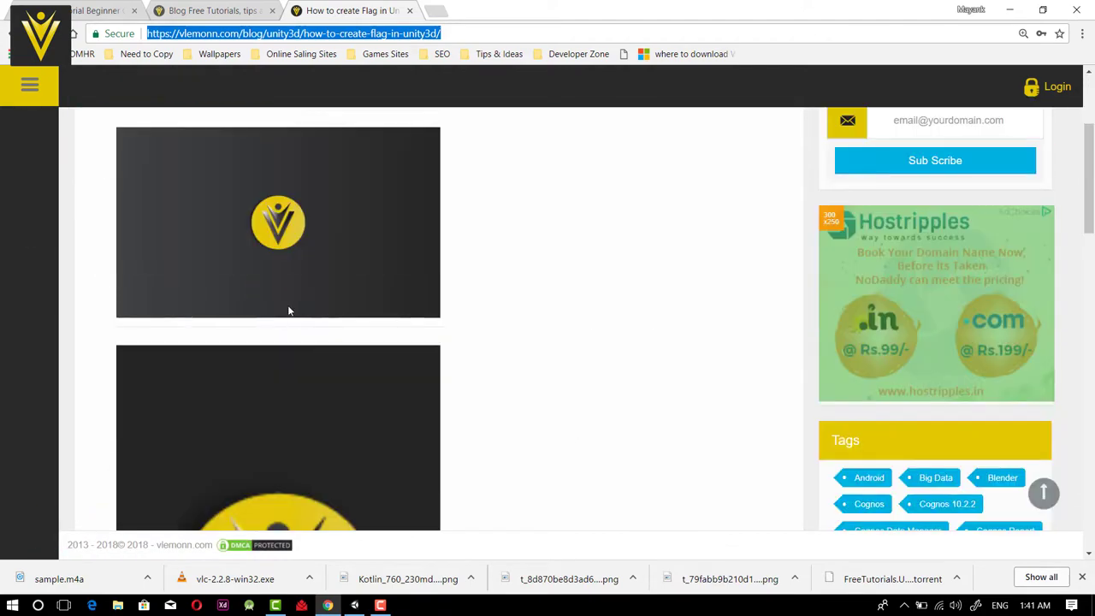
{"action": "scroll", "coordinate": [279, 390], "scroll_direction": "down", "scroll_amount": 2}
{"action": "scroll", "coordinate": [281, 391], "scroll_direction": "up", "scroll_amount": 2}
{"action": "scroll", "coordinate": [278, 393], "scroll_direction": "down", "scroll_amount": 2}
{"action": "scroll", "coordinate": [279, 392], "scroll_direction": "down", "scroll_amount": 2}
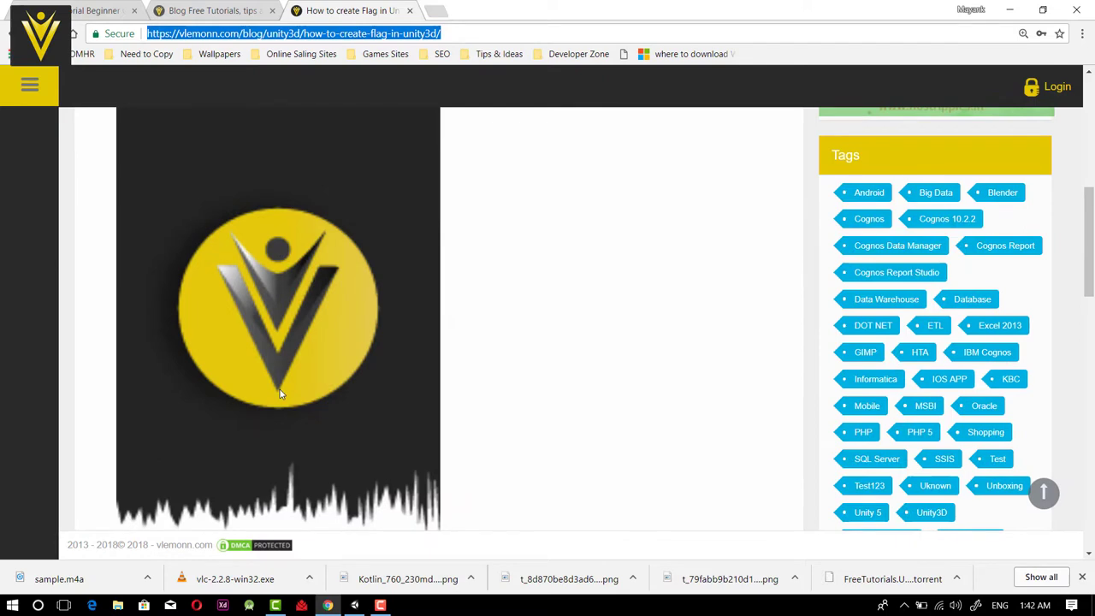
{"action": "scroll", "coordinate": [279, 389], "scroll_direction": "up", "scroll_amount": 4}
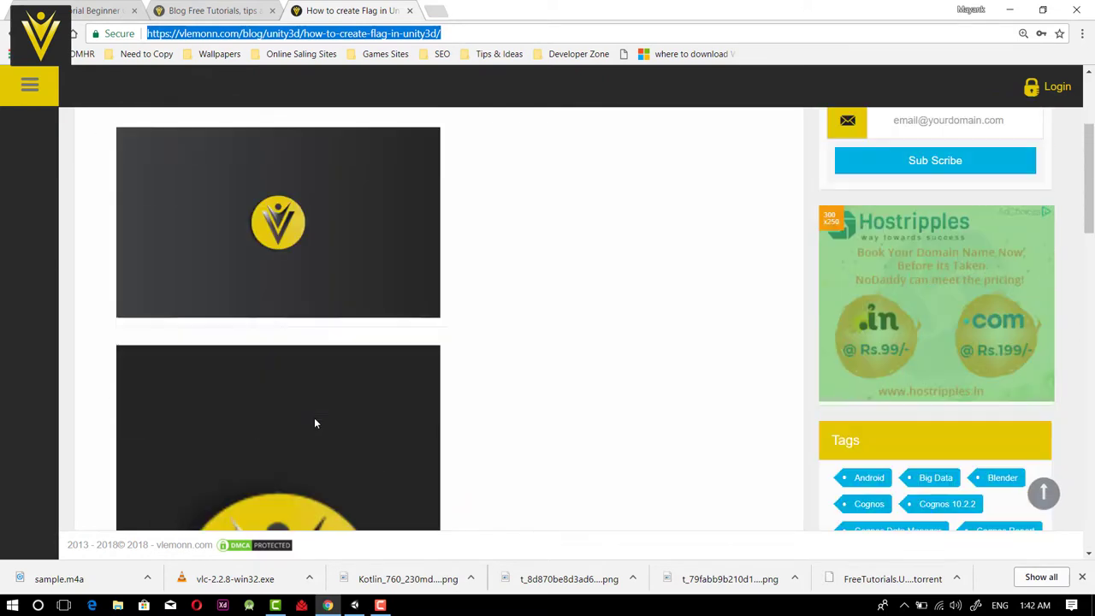
{"action": "scroll", "coordinate": [314, 417], "scroll_direction": "down", "scroll_amount": 1}
{"action": "scroll", "coordinate": [314, 423], "scroll_direction": "down", "scroll_amount": 4}
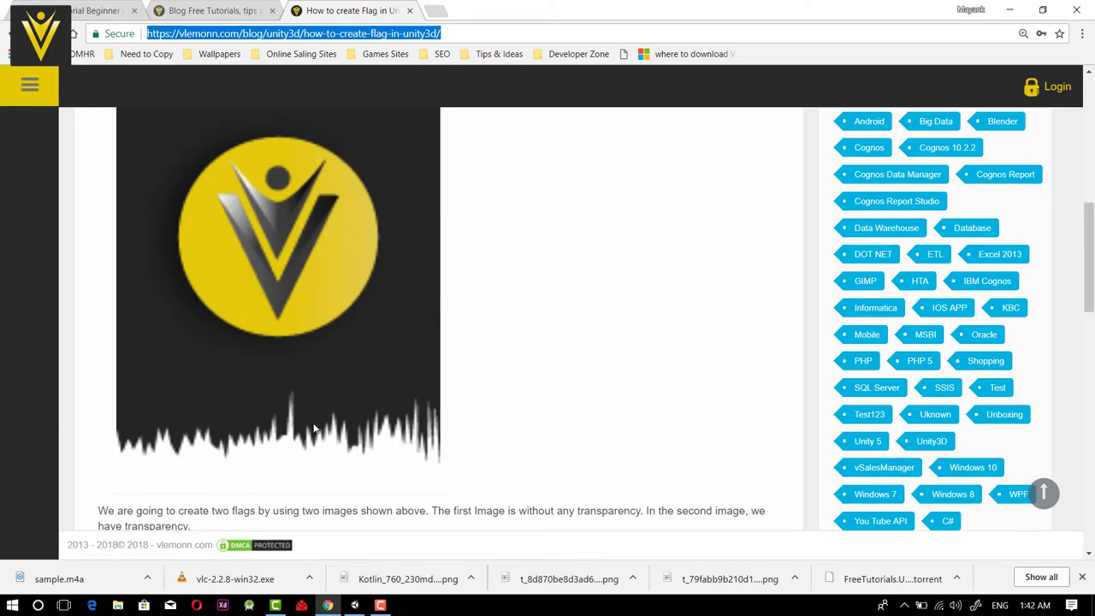
Switch to Unity, test-run the scene to view the waving flags, and open the Images asset folder
{"action": "key", "text": "alt+Tab"}
{"action": "key", "text": "Tab"}
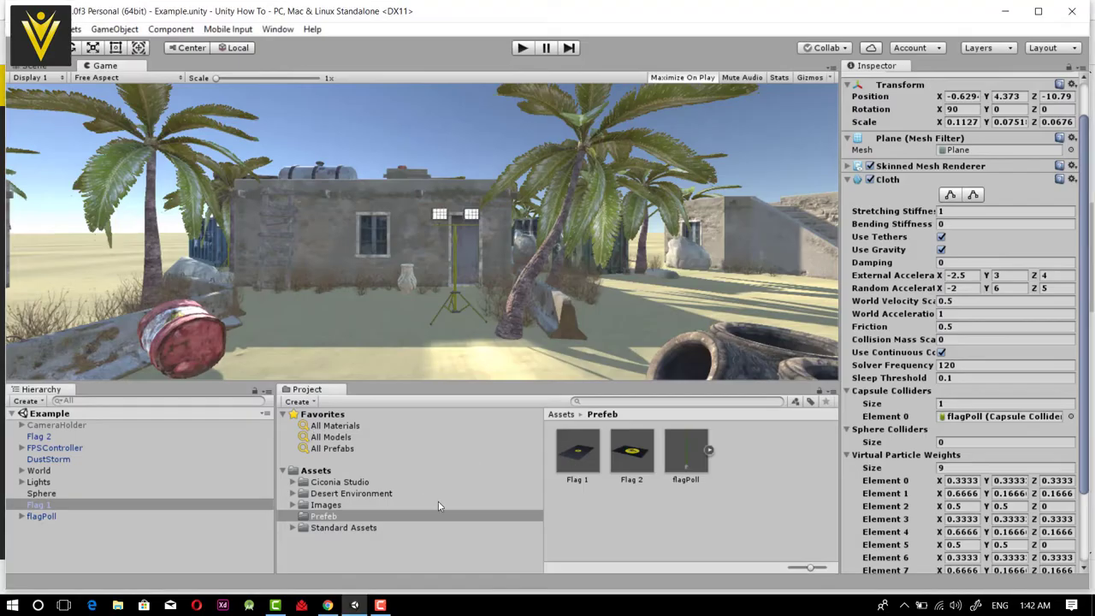
{"action": "left_click", "coordinate": [520, 49]}
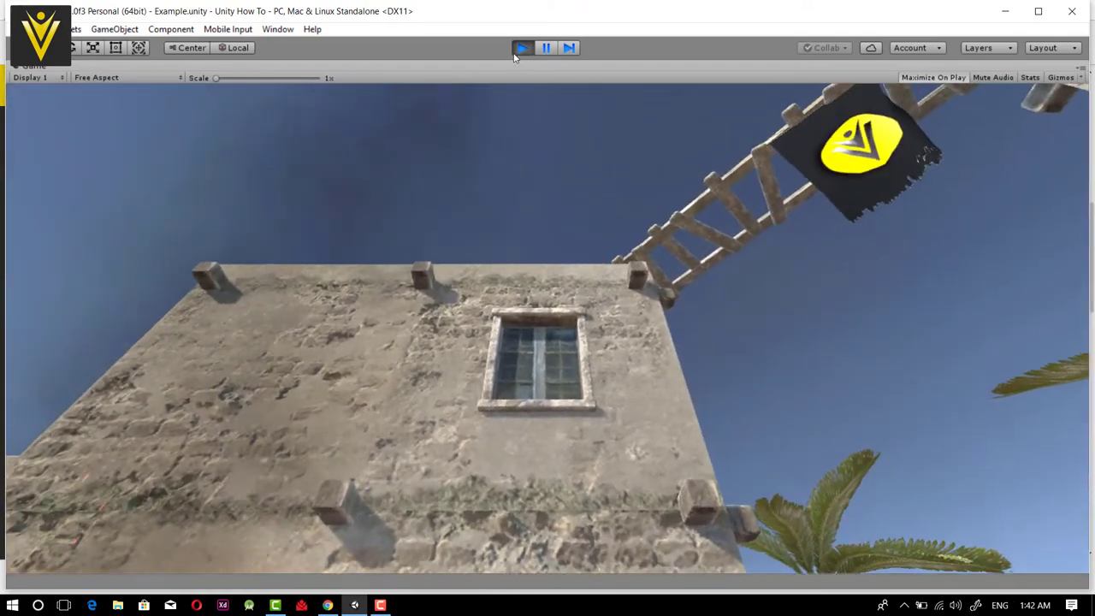
{"action": "left_click", "coordinate": [522, 47]}
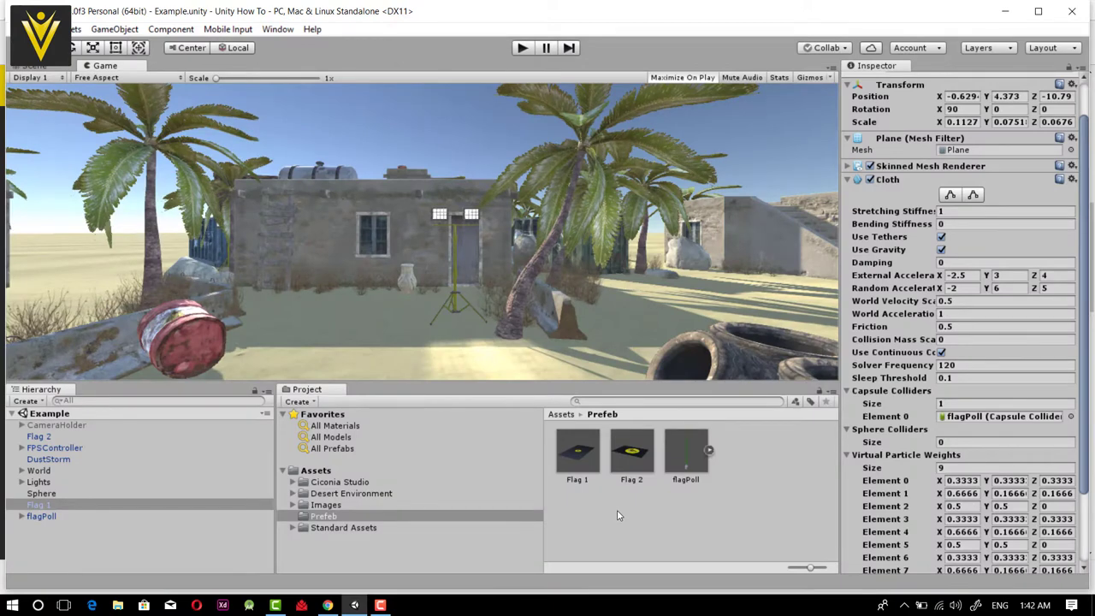
{"action": "left_click", "coordinate": [327, 505]}
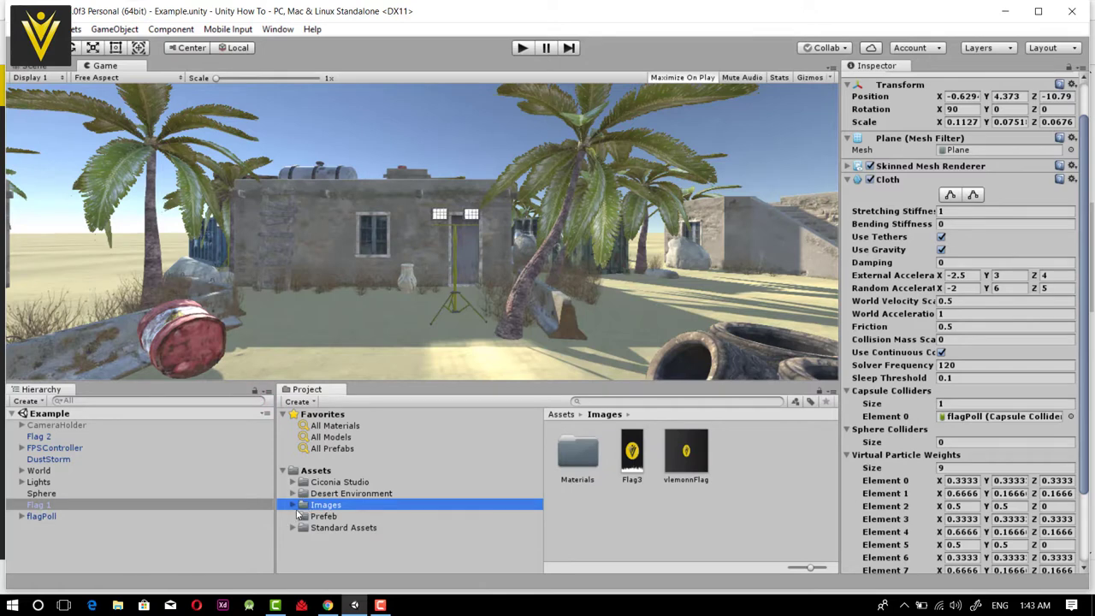
{"action": "left_click", "coordinate": [693, 500]}
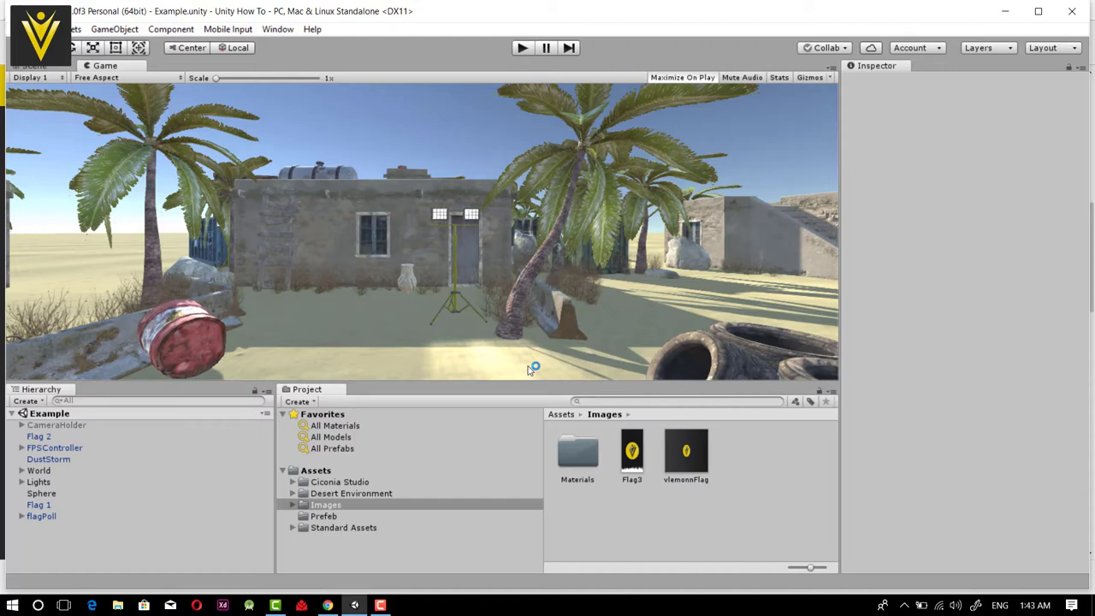
Switch to Chrome and run a Google image search for "Indian Flag Image" in a new tab
{"action": "key", "text": "alt+Tab"}
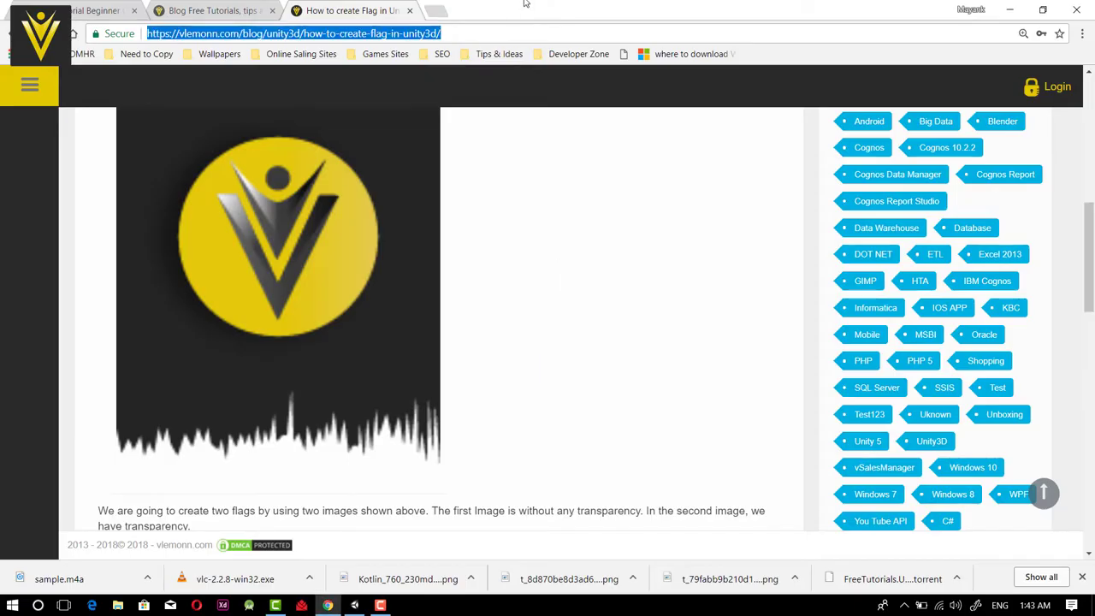
{"action": "left_click", "coordinate": [438, 10]}
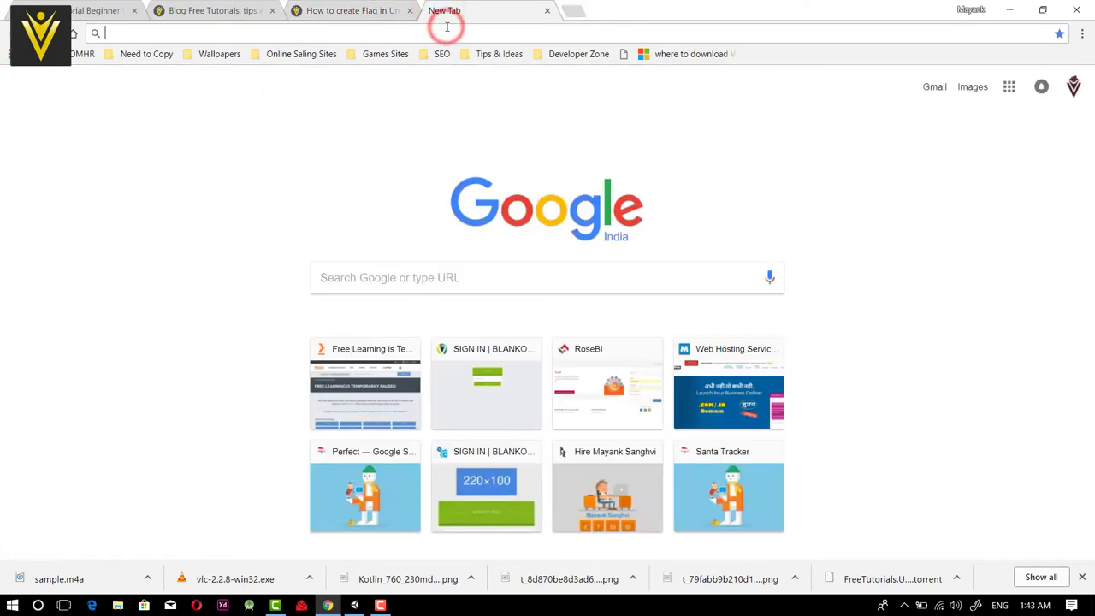
{"action": "type", "text": "google.co.in/?gfe_rd=cr&dcr=0&ei=7lpOWtvNO-2K8Qe1pqrwAw"}
{"action": "key", "text": "Return"}
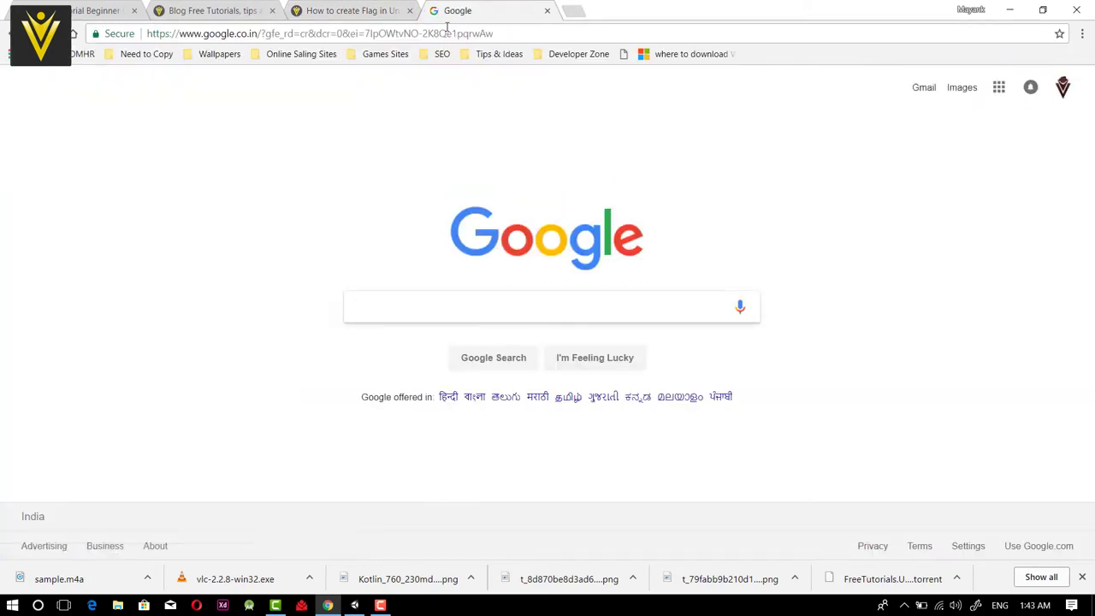
{"action": "type", "text": "Indian "}
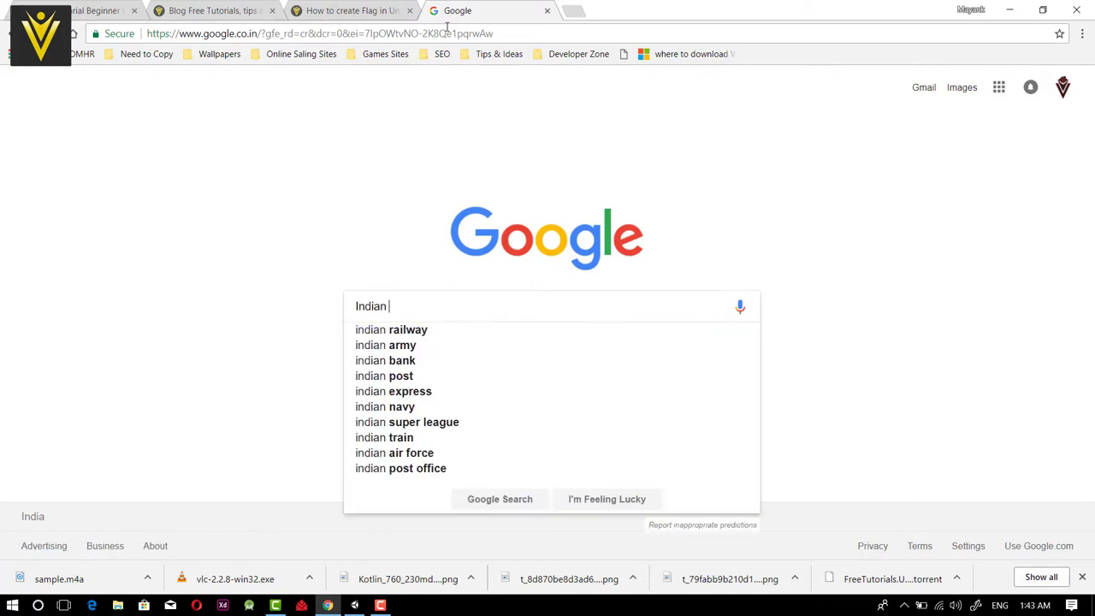
{"action": "type", "text": "Flag I"}
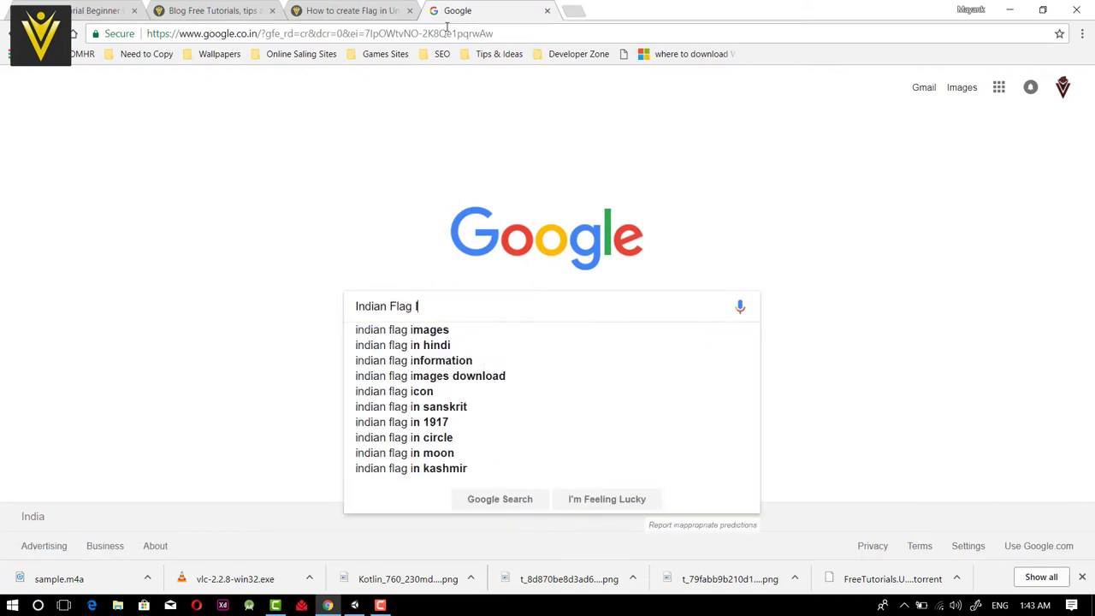
{"action": "type", "text": "mage"}
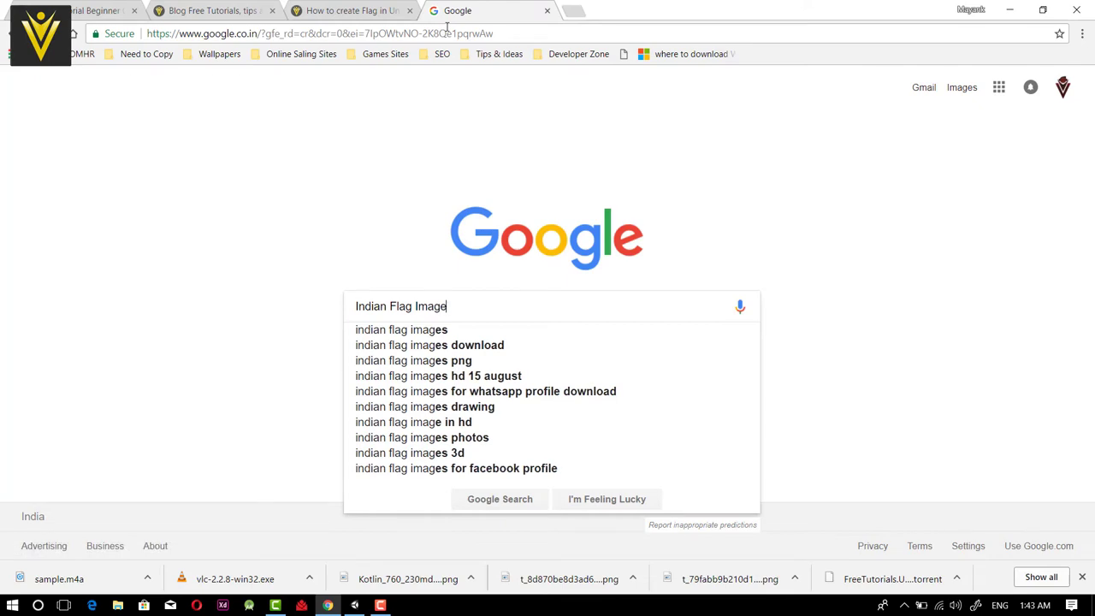
{"action": "key", "text": "Return"}
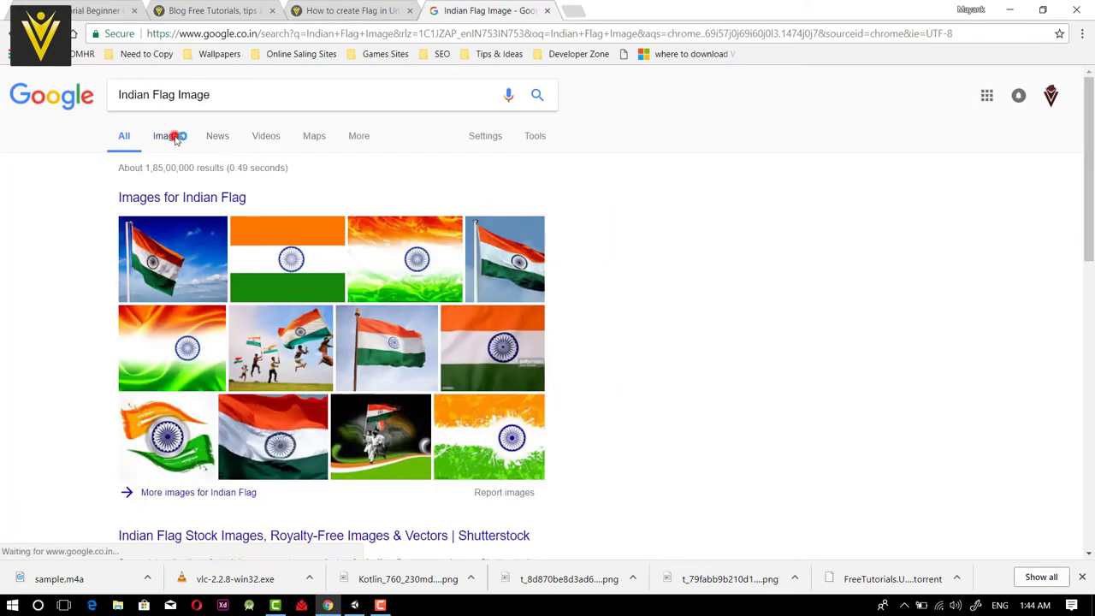
{"action": "left_click", "coordinate": [169, 135]}
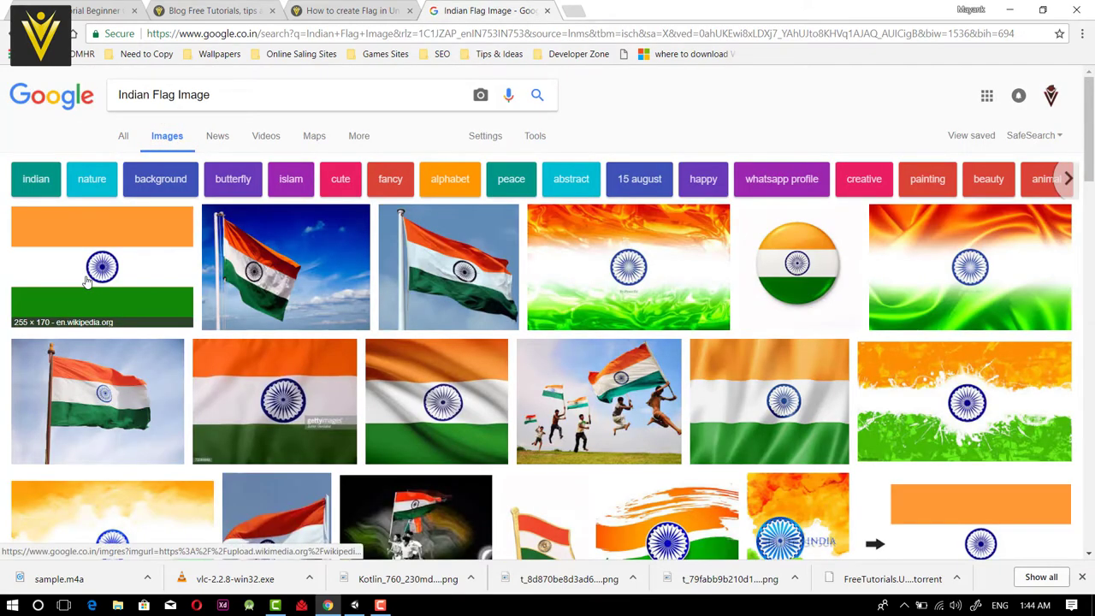
Open Wikipedia's Flag of India picture as a standalone image and start saving it
{"action": "right_click", "coordinate": [85, 275]}
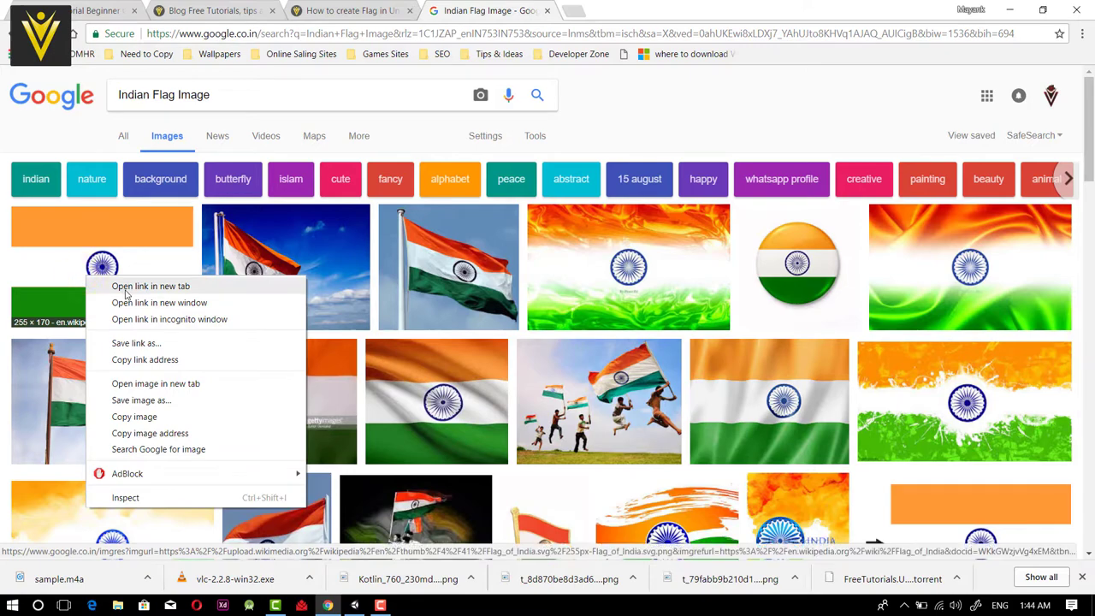
{"action": "left_click", "coordinate": [126, 286]}
{"action": "left_click", "coordinate": [612, 10]}
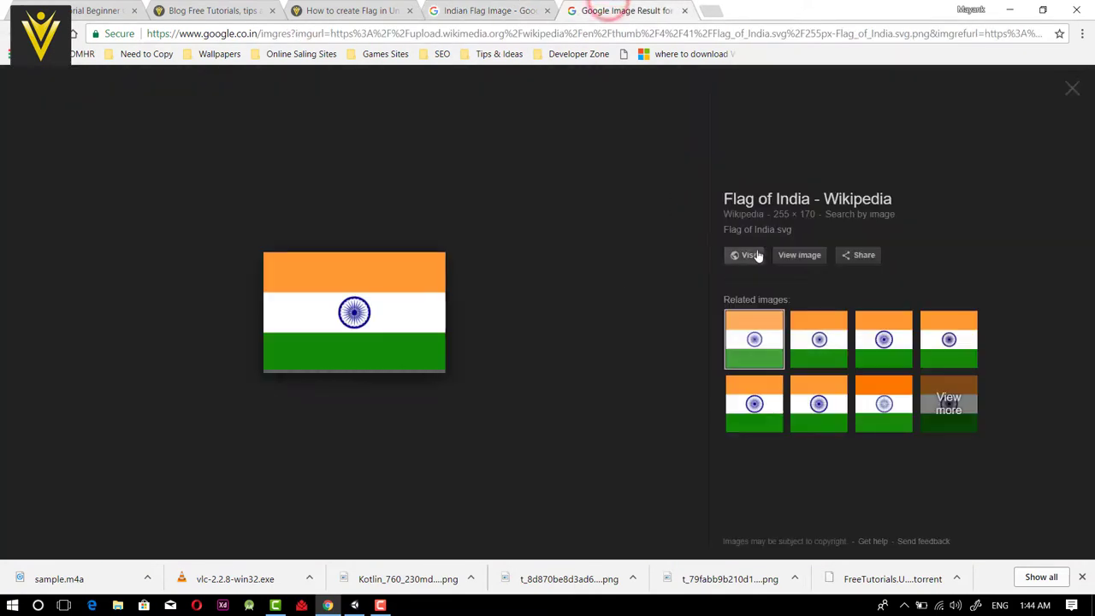
{"action": "left_click", "coordinate": [790, 259]}
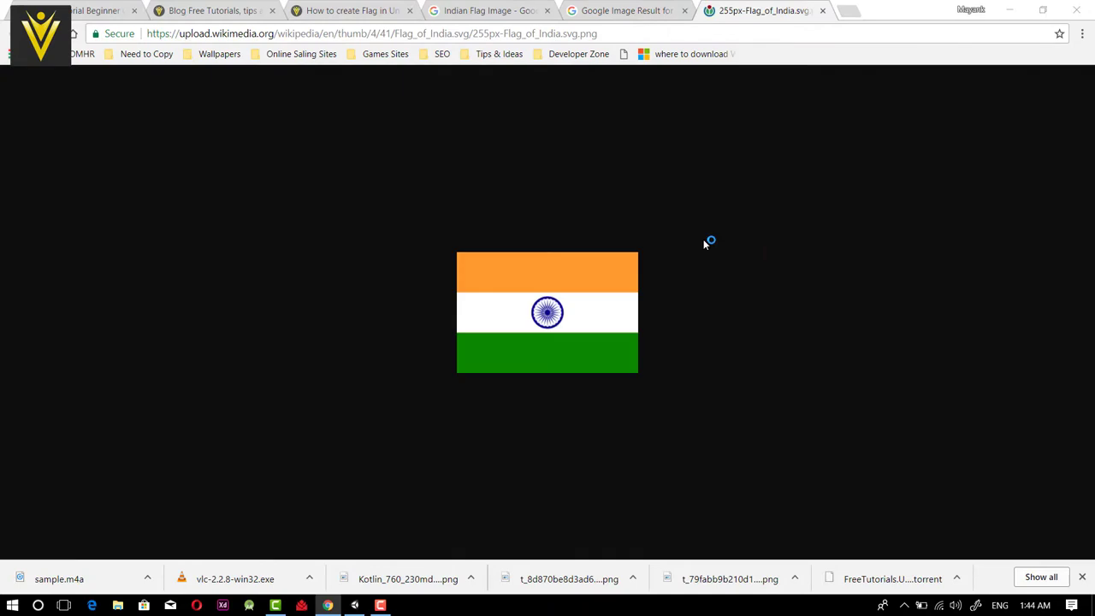
{"action": "key", "text": "ctrl+s"}
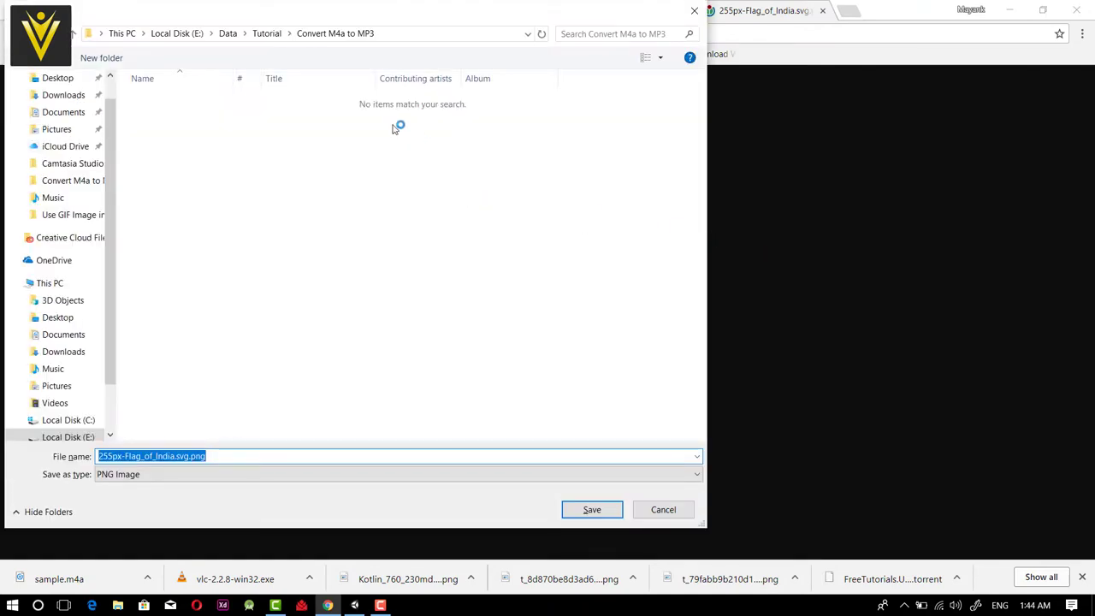
Switch to Unity, reveal the Images asset folder in File Explorer, and open it to copy its path
{"action": "key", "text": "alt+Tab"}
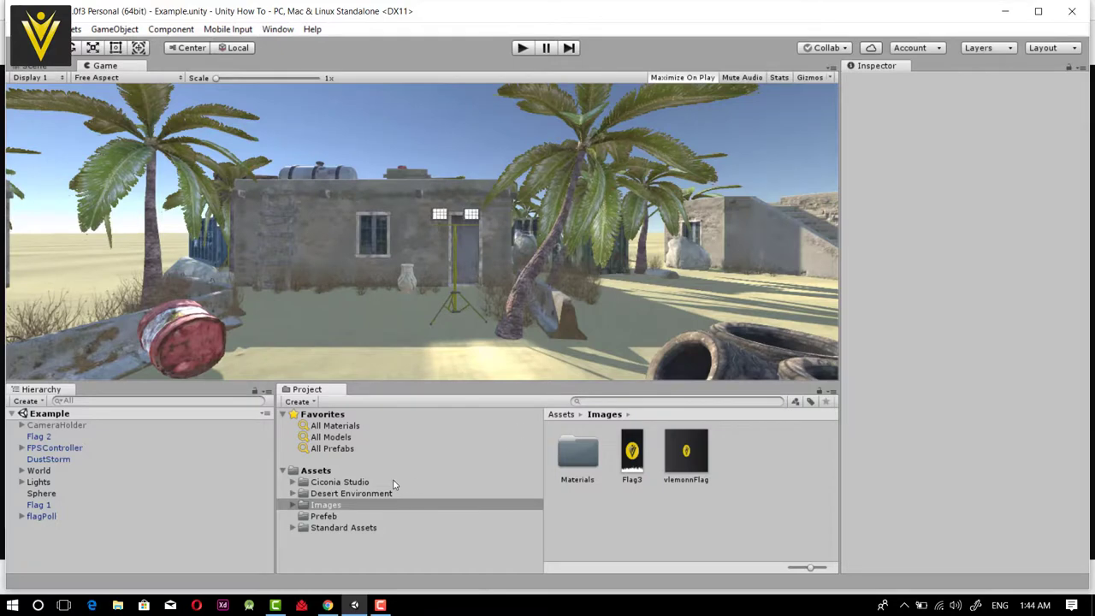
{"action": "left_click", "coordinate": [333, 510]}
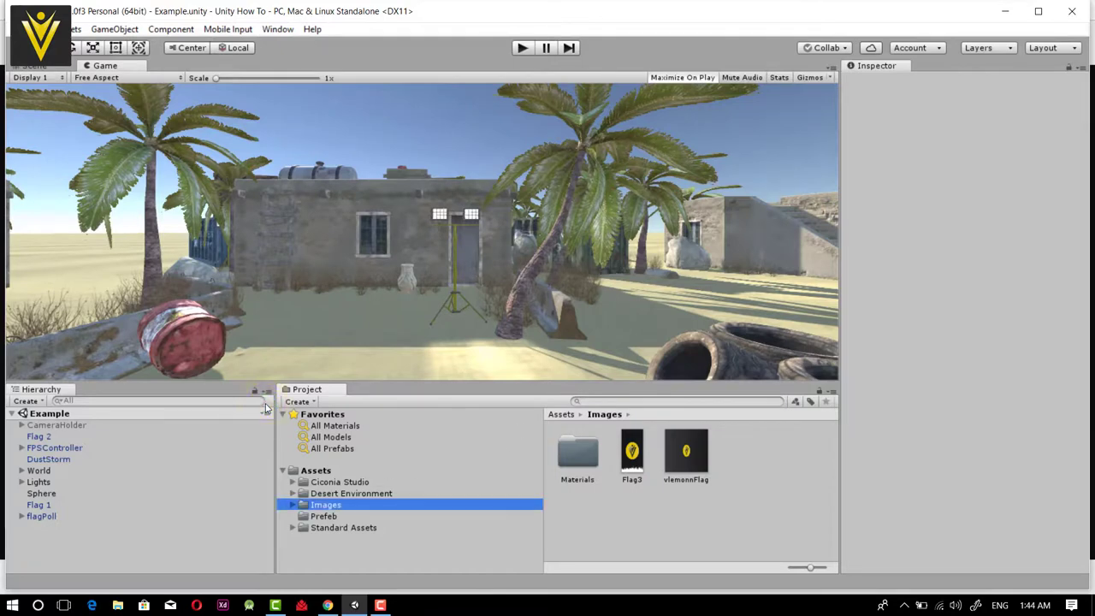
{"action": "key", "text": "Menu"}
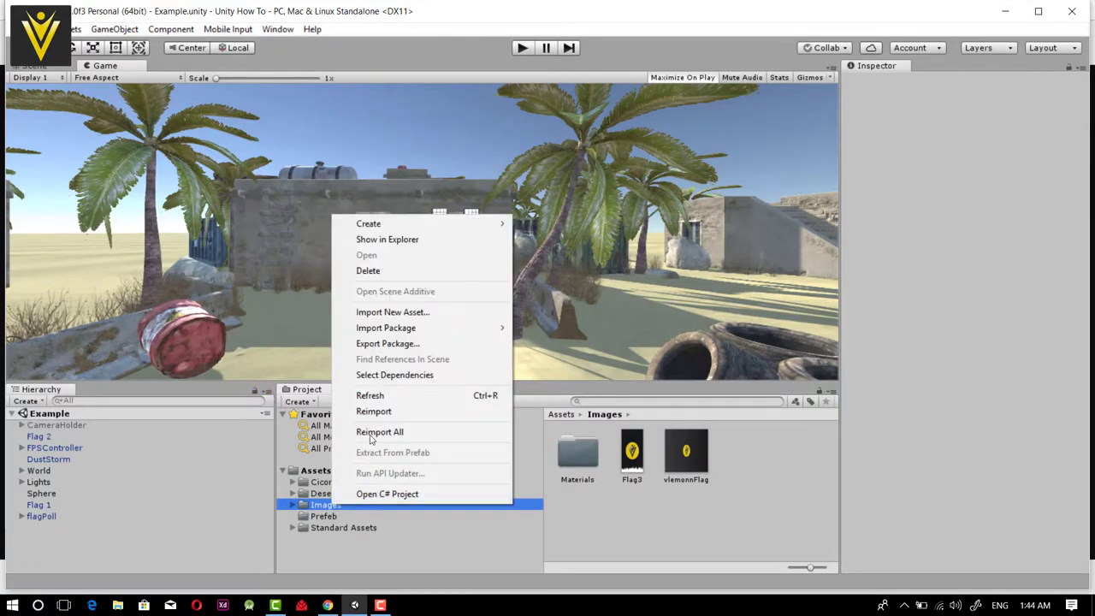
{"action": "left_click", "coordinate": [373, 244]}
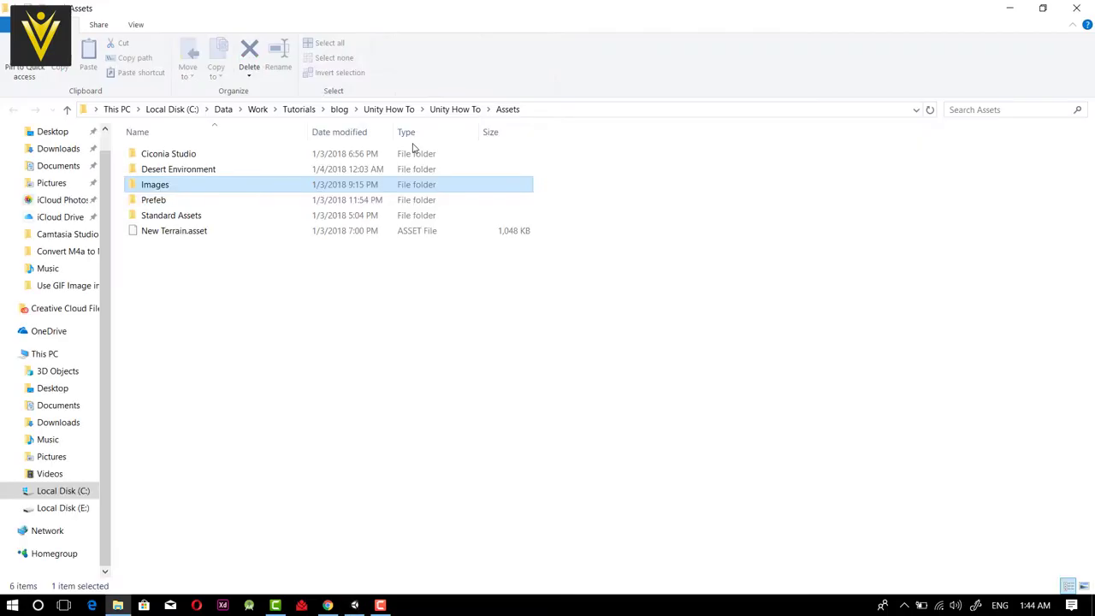
{"action": "left_click", "coordinate": [550, 109]}
{"action": "key", "text": "BackSpace"}
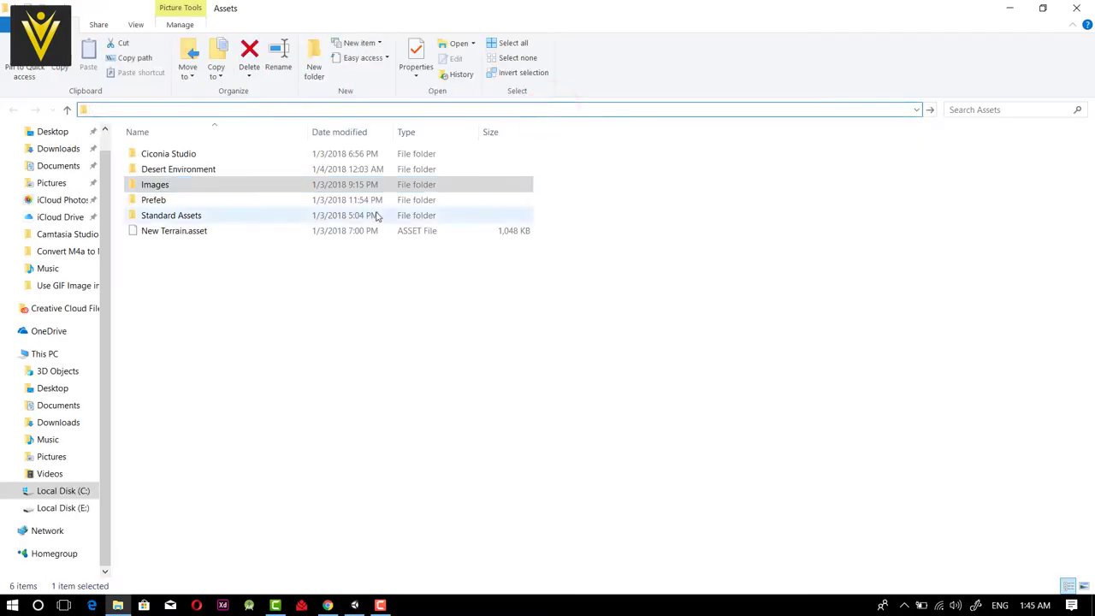
{"action": "double_click", "coordinate": [376, 181]}
{"action": "left_click", "coordinate": [583, 110]}
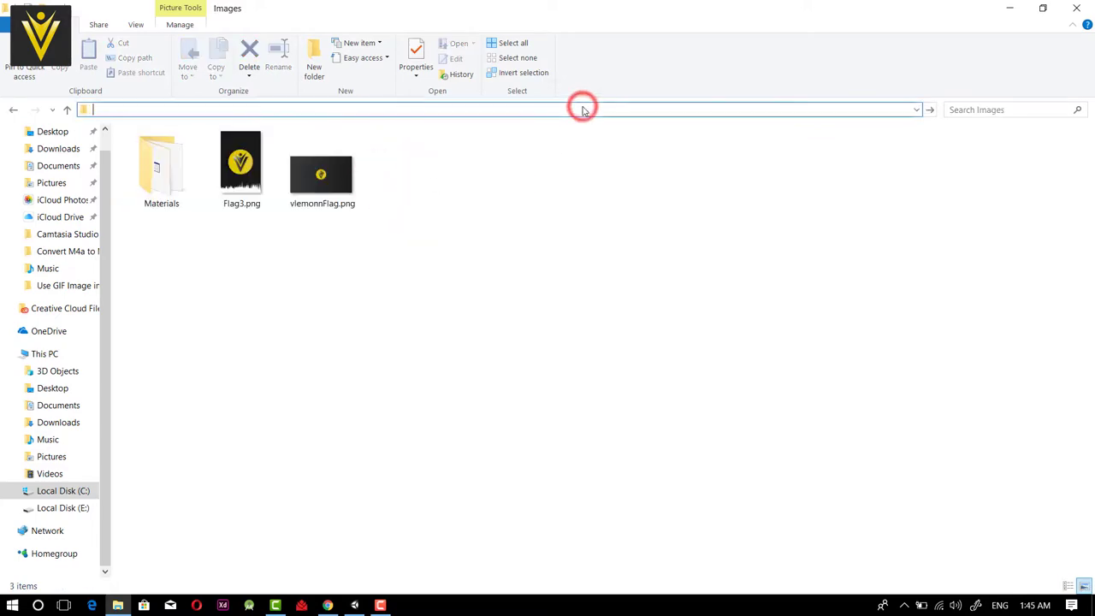
Return to Chrome and save the flag as indian_flag.png in C:\Data\Work\Tutorials\blog\Unity How To\Unity How To\Assets\Images, checking the folder in File Explorer
{"action": "key", "text": "alt+Tab"}
{"action": "key", "text": "alt+Tab"}
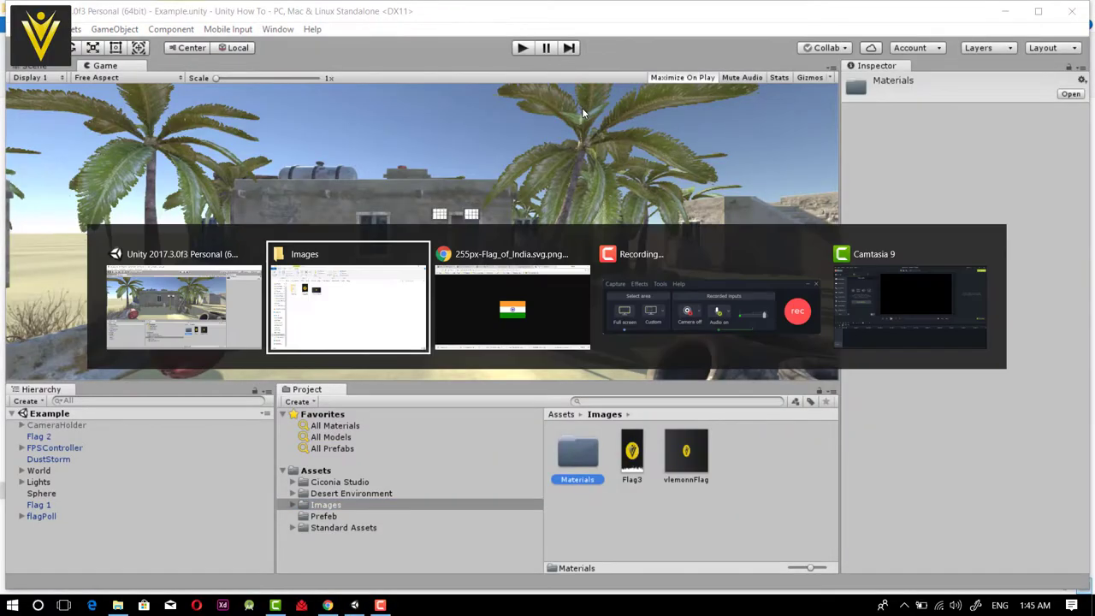
{"action": "key", "text": "alt+Tab"}
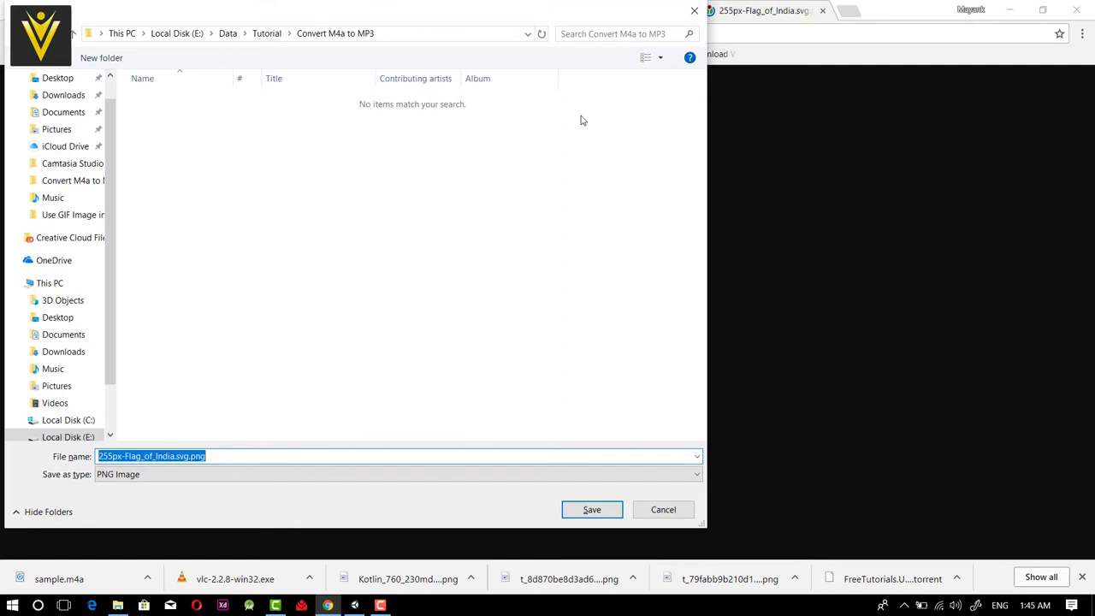
{"action": "key", "text": "Right"}
{"action": "key", "text": "Left"}
{"action": "key", "text": "Left"}
{"action": "key", "text": "Left"}
{"action": "type", "text": "C:\\Data\\Work\\Tutorials\\blog\\Unity How To\\Unity How To\\Assets\\Images"}
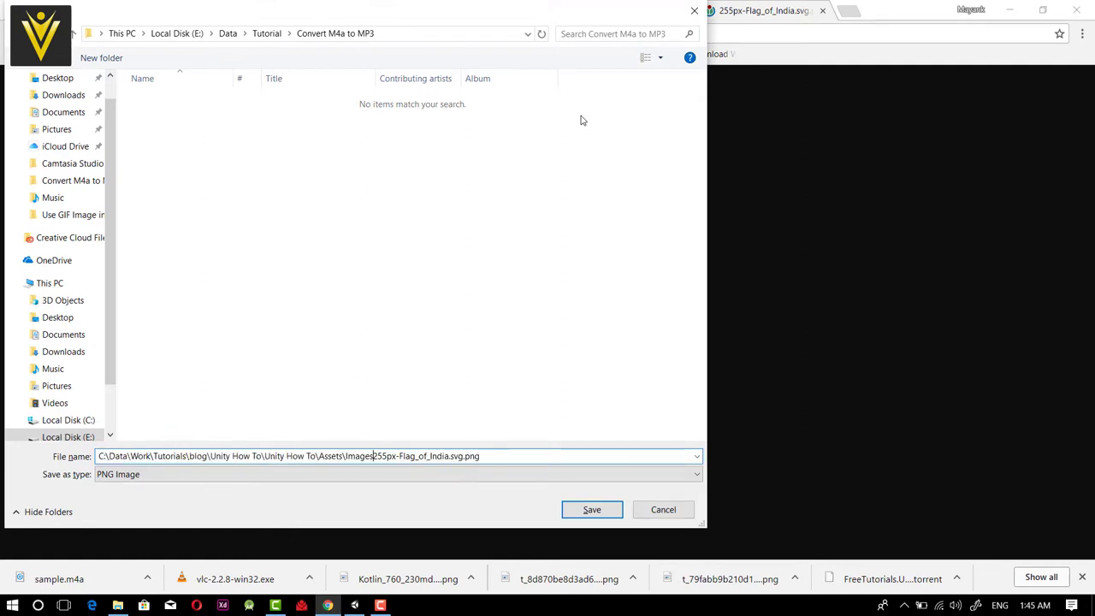
{"action": "type", "text": "\\"}
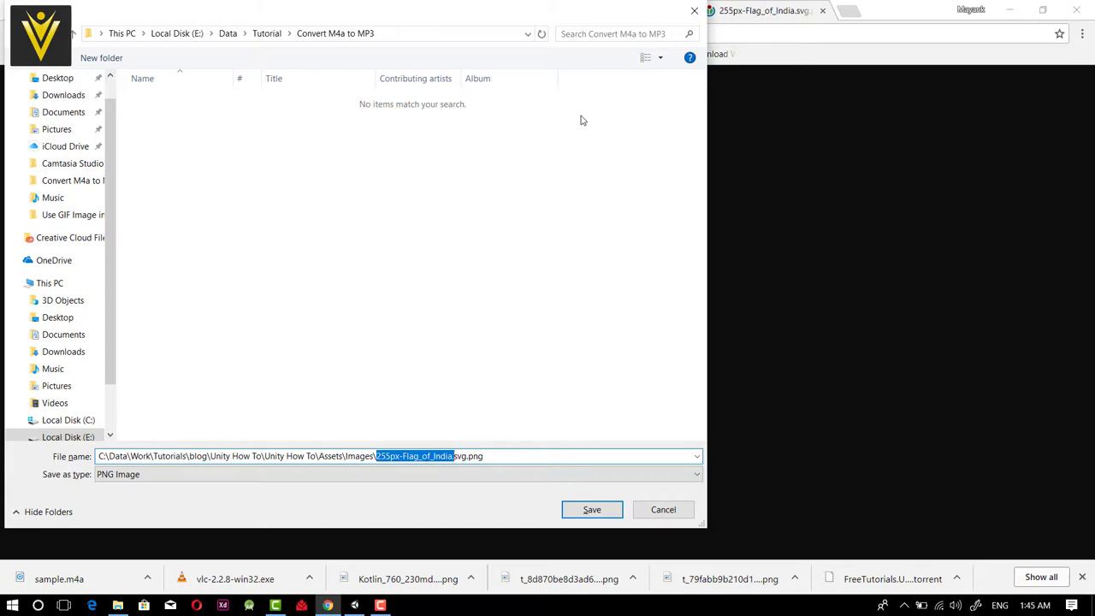
{"action": "type", "text": "in"}
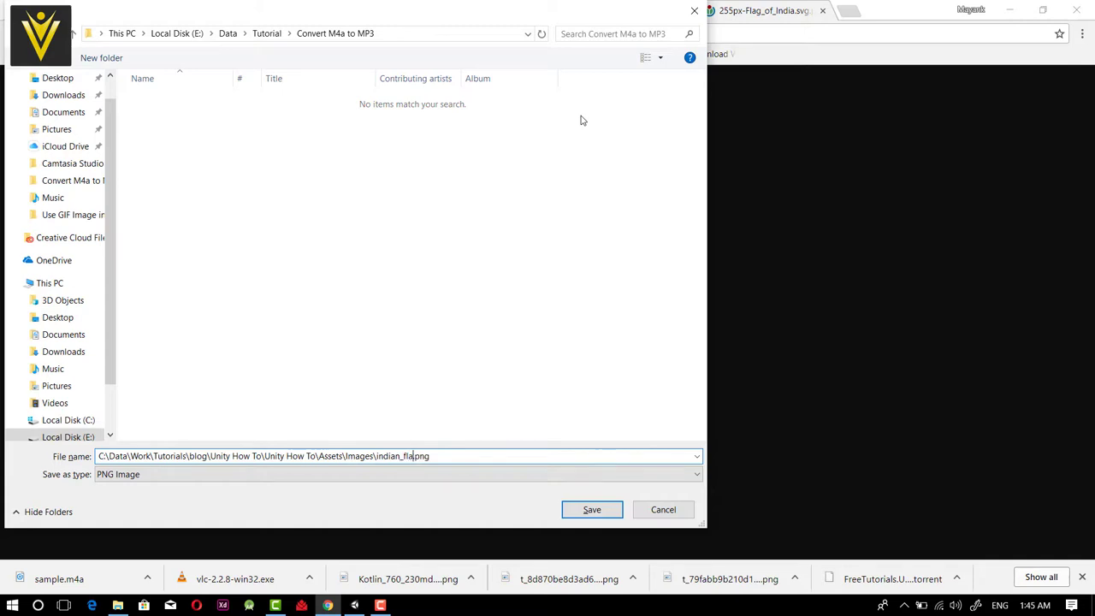
{"action": "key", "text": "Return"}
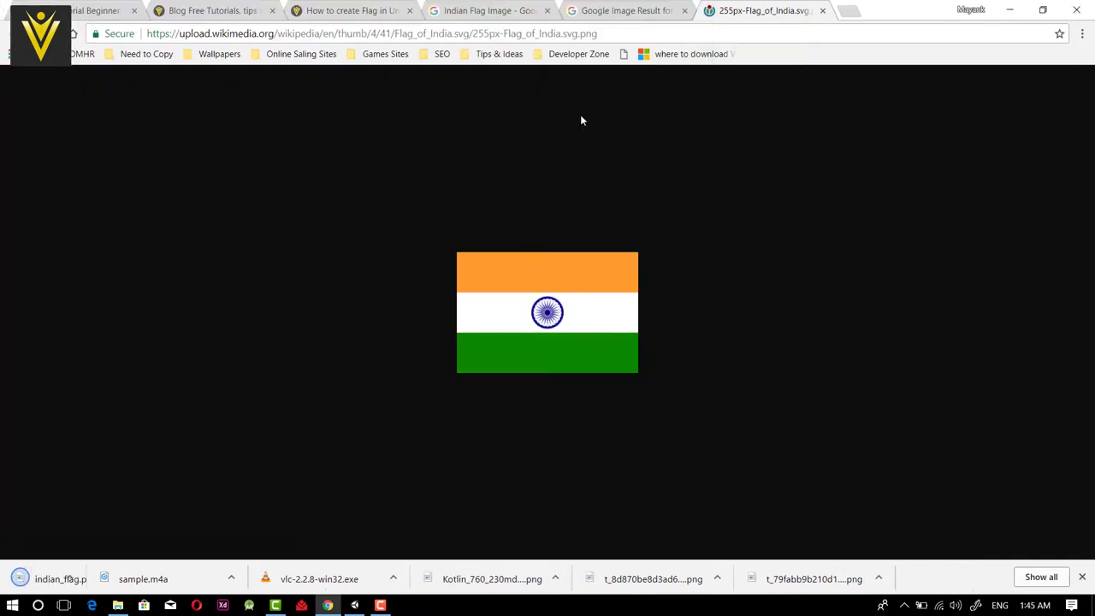
{"action": "key", "text": "alt+Tab"}
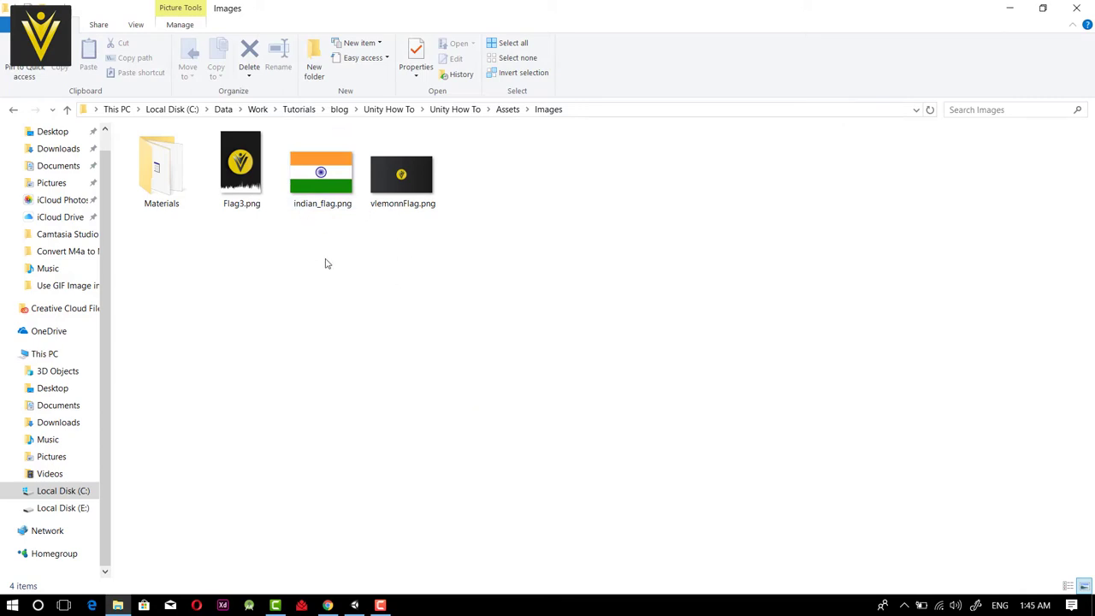
Switch back to Unity and select the newly imported indian_flag texture in the Images folder
{"action": "key", "text": "alt+Tab"}
{"action": "left_click", "coordinate": [544, 278]}
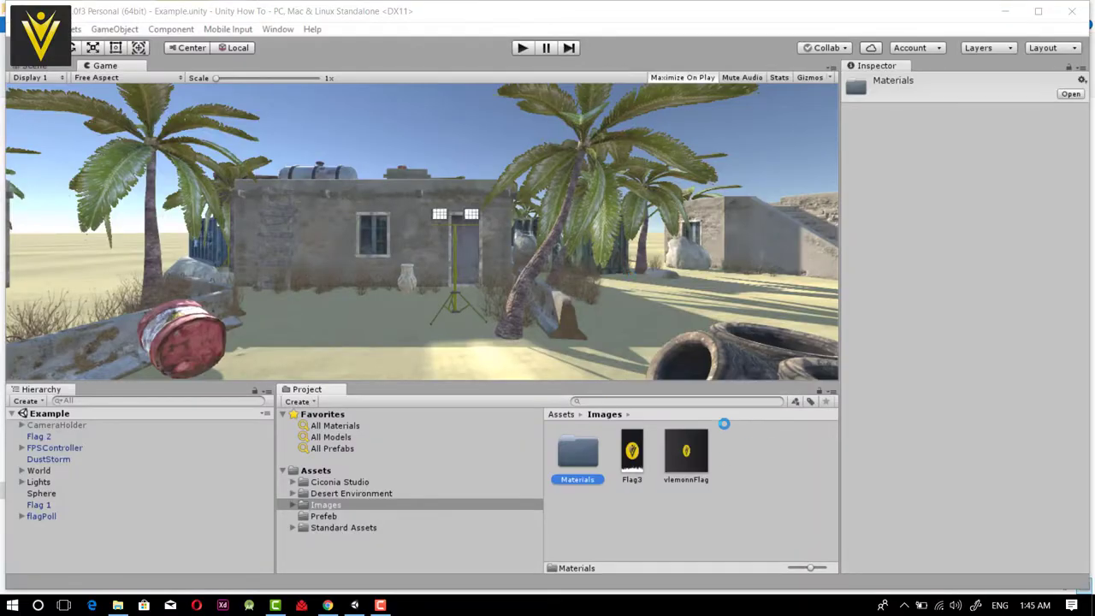
{"action": "left_click", "coordinate": [686, 462]}
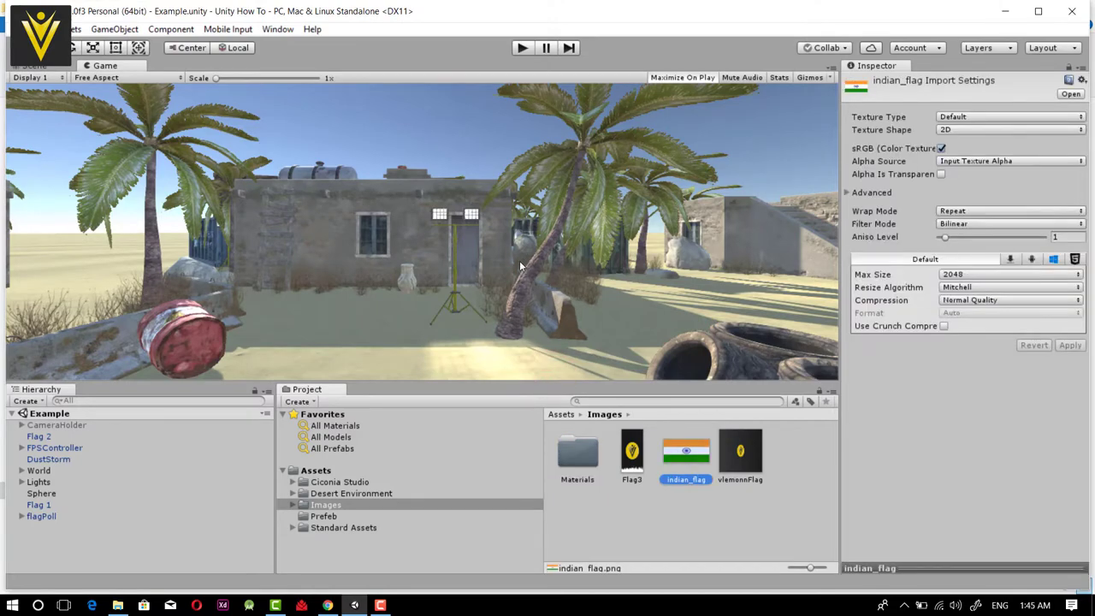
Add a 3D Plane object to the Example scene while working in the Scene view
{"action": "left_click", "coordinate": [35, 65]}
{"action": "right_click_drag", "start_coordinate": [214, 214], "coordinate": [471, 467]}
{"action": "left_click", "coordinate": [469, 467]}
{"action": "right_click_drag", "start_coordinate": [450, 330], "coordinate": [462, 333]}
{"action": "right_click_drag", "start_coordinate": [354, 215], "coordinate": [325, 338]}
{"action": "key", "text": "s"}
{"action": "key", "text": "w"}
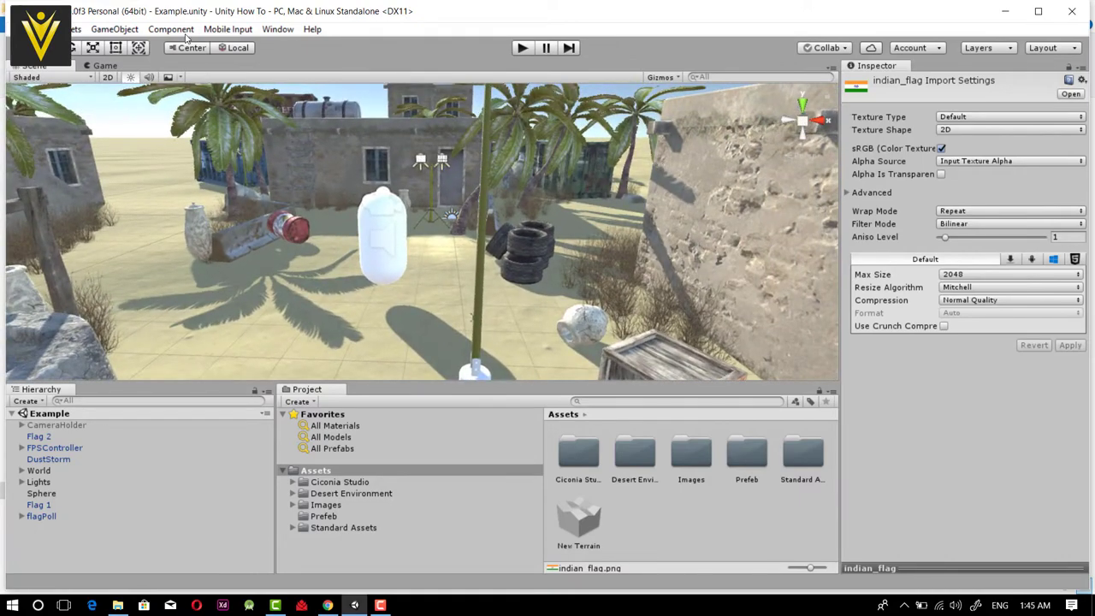
{"action": "left_click", "coordinate": [100, 30]}
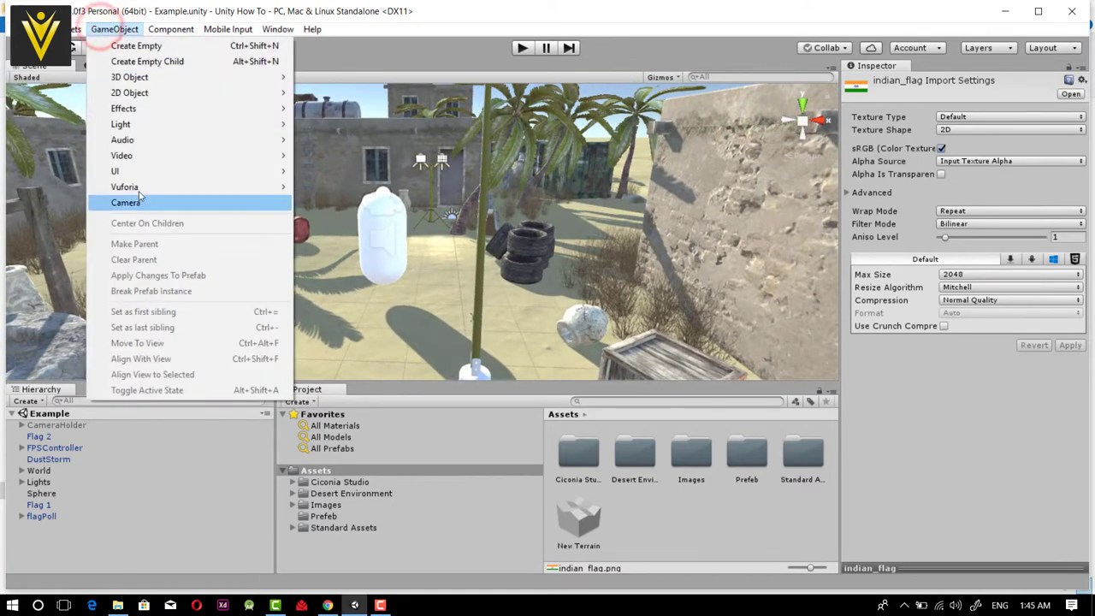
{"action": "mouse_move", "coordinate": [249, 82]}
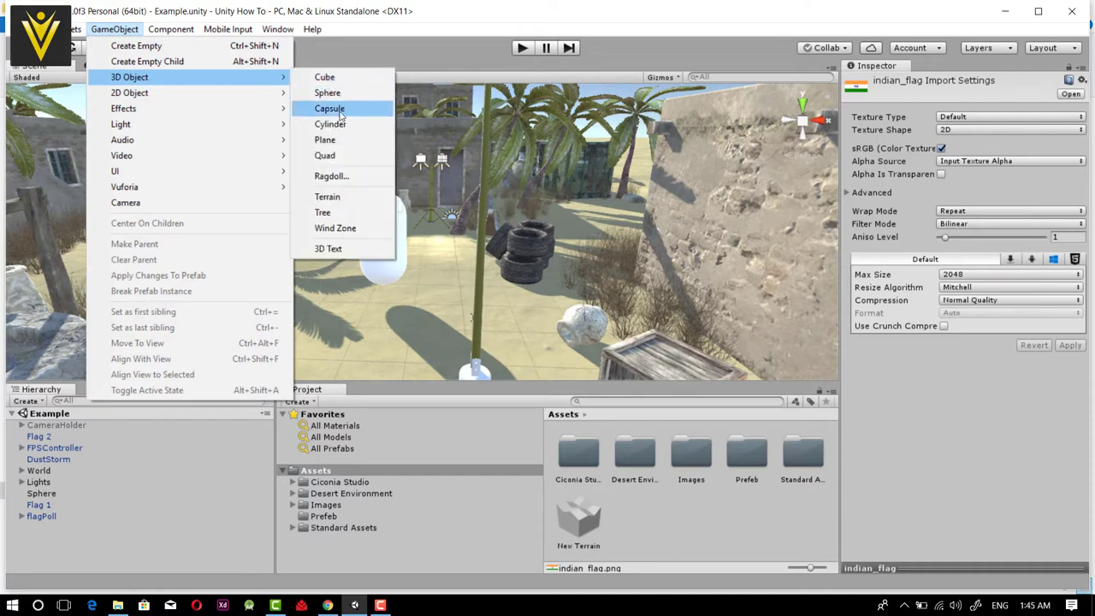
{"action": "left_click", "coordinate": [350, 145]}
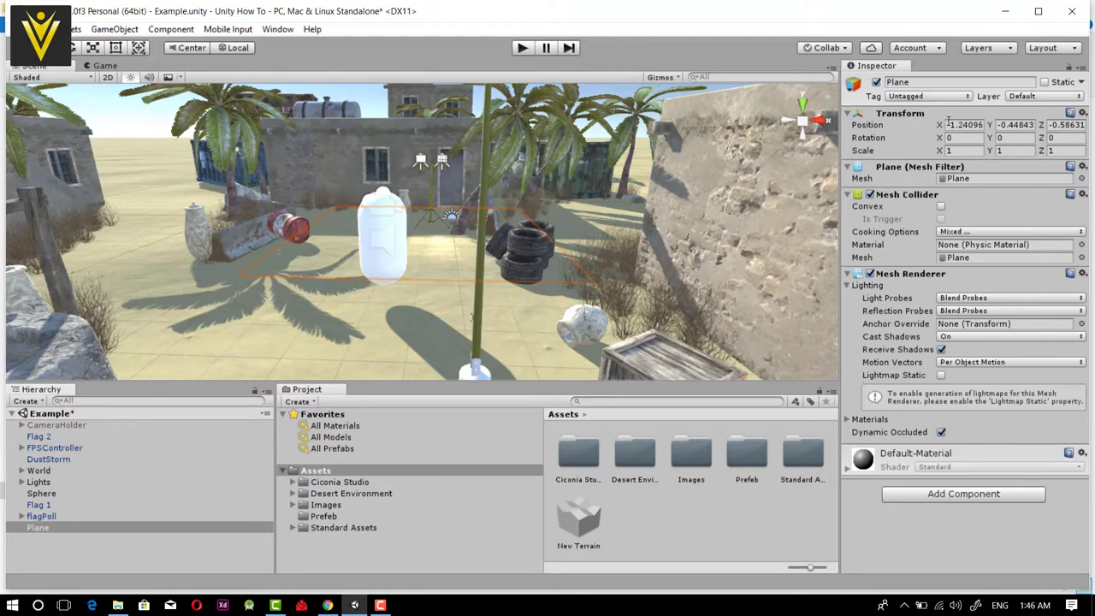
Set the plane's position to 0 on the X, Y and Z axes
{"action": "left_click", "coordinate": [950, 124]}
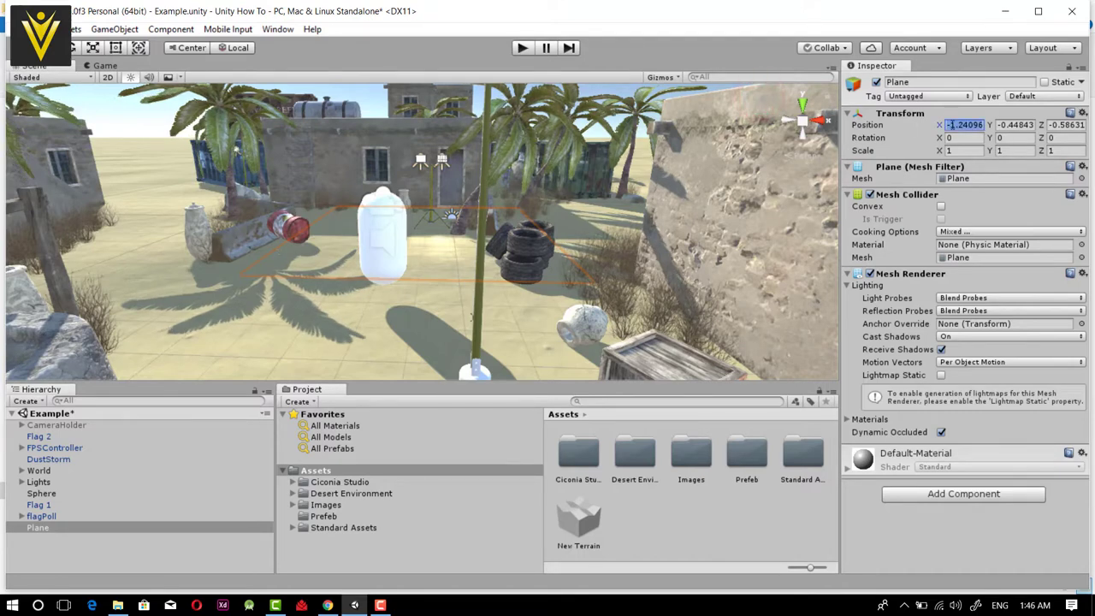
{"action": "key", "text": "Tab"}
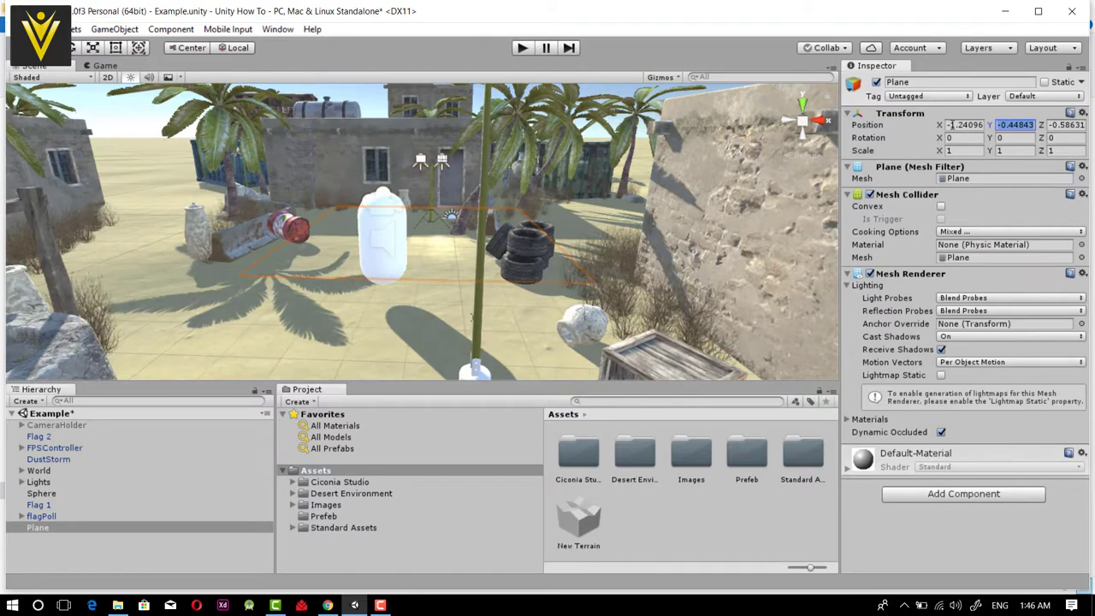
{"action": "type", "text": "0"}
{"action": "key", "text": "Tab"}
{"action": "type", "text": "0"}
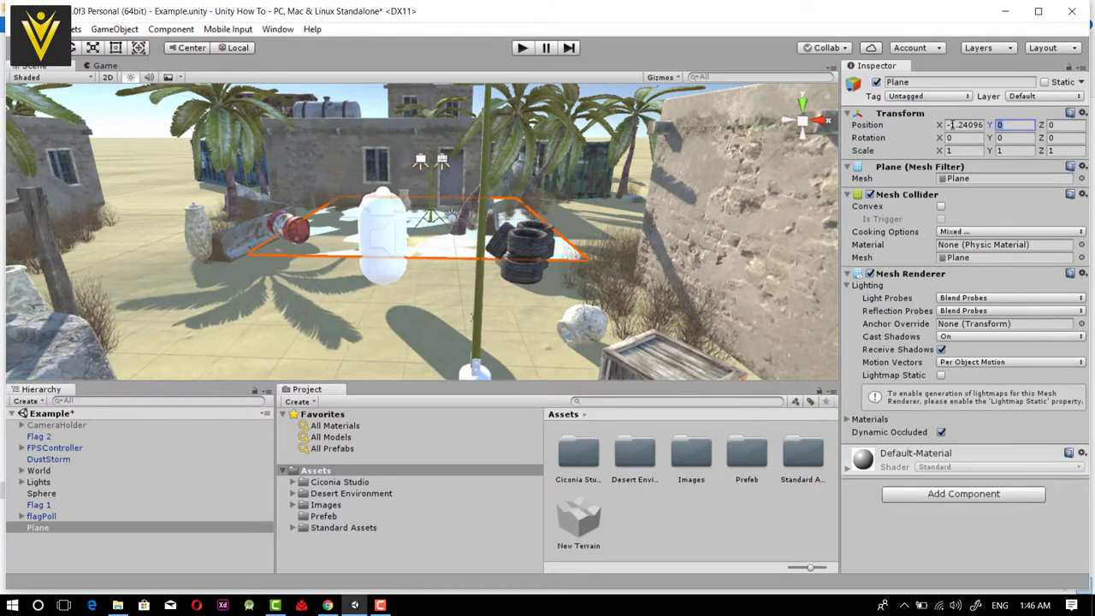
{"action": "left_click", "coordinate": [949, 125]}
{"action": "type", "text": "0"}
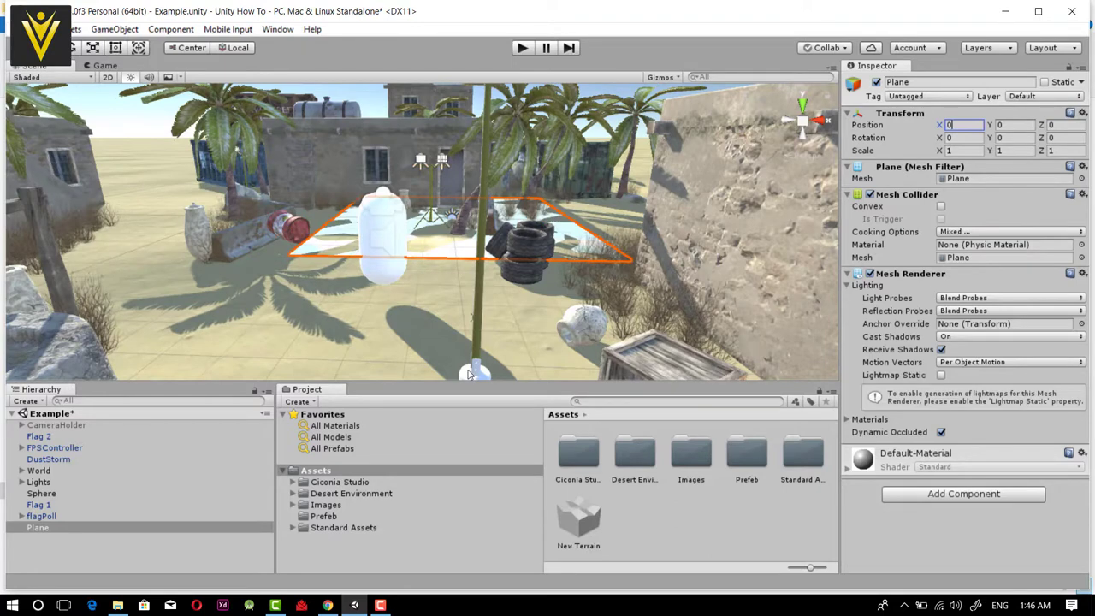
Scale the plane to 3 on X and 2 on Y
{"action": "left_click", "coordinate": [950, 151]}
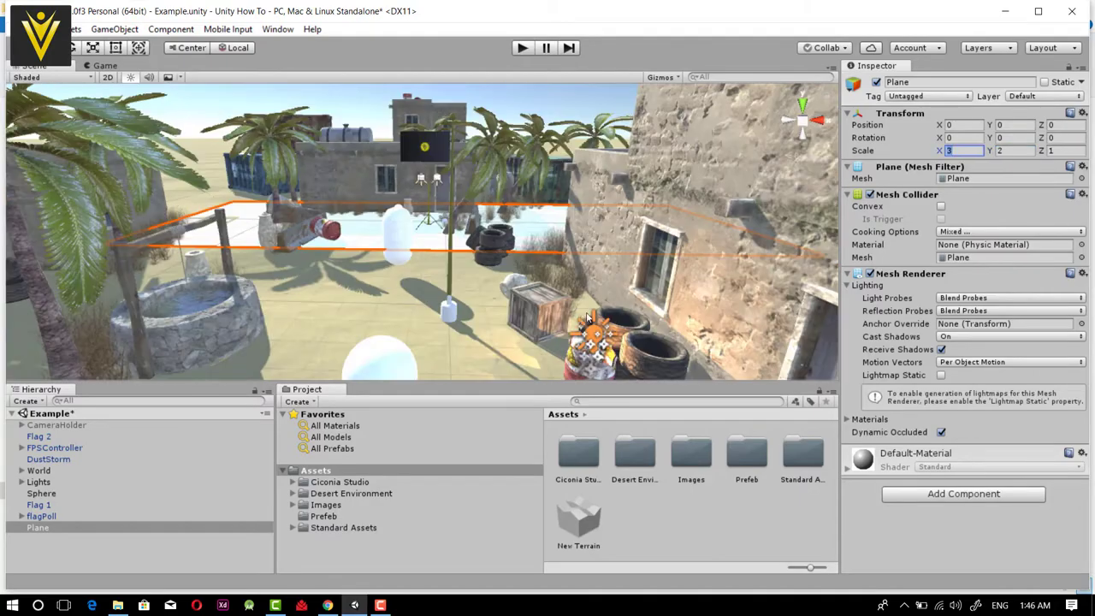
{"action": "right_click_drag", "start_coordinate": [562, 294], "coordinate": [571, 447]}
{"action": "key", "text": "w"}
{"action": "key", "text": "w"}
{"action": "key", "text": "s"}
{"action": "right_click", "coordinate": [571, 449]}
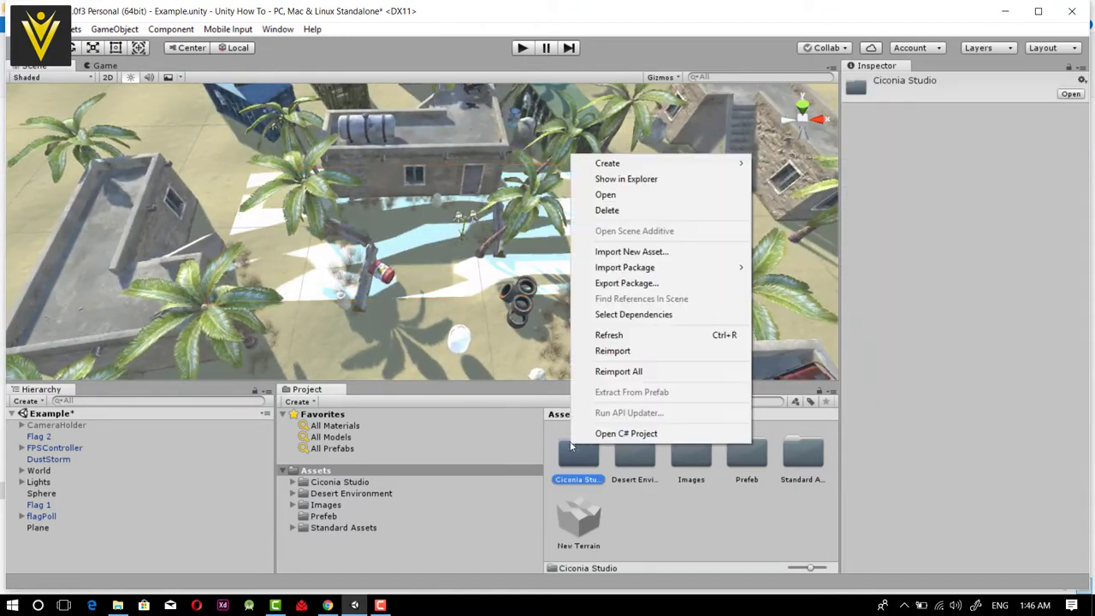
{"action": "double_click", "coordinate": [38, 528]}
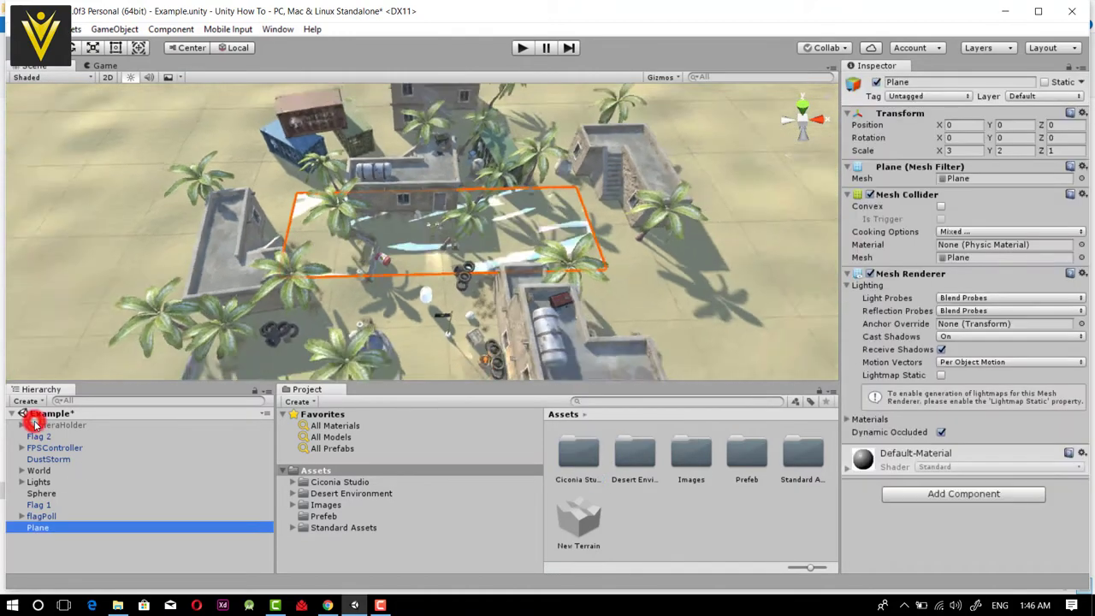
Shrink the plane with the Rect tool to a scale of about 0.92 on Y and 0.46 on Z, and set its X scale to 1
{"action": "left_click", "coordinate": [116, 48]}
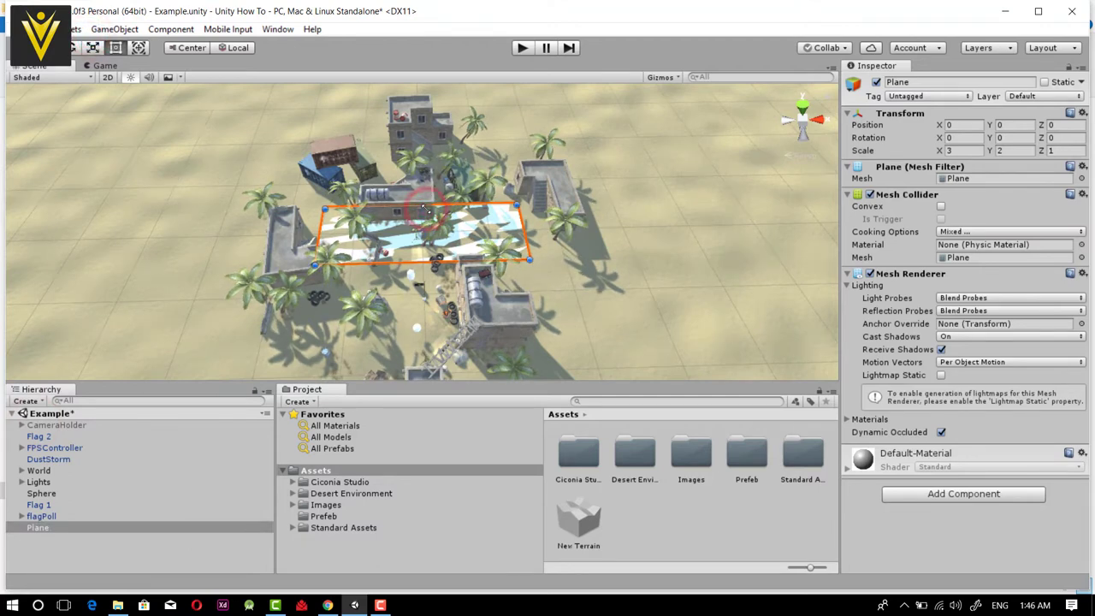
{"action": "left_click_drag", "start_coordinate": [532, 262], "coordinate": [419, 219]}
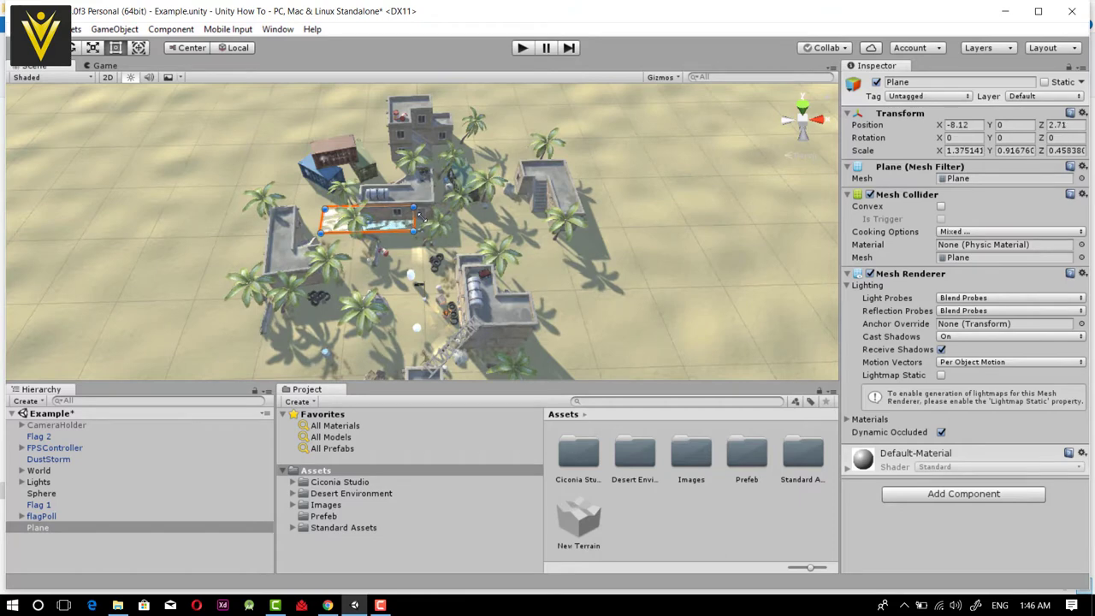
{"action": "left_click", "coordinate": [966, 150]}
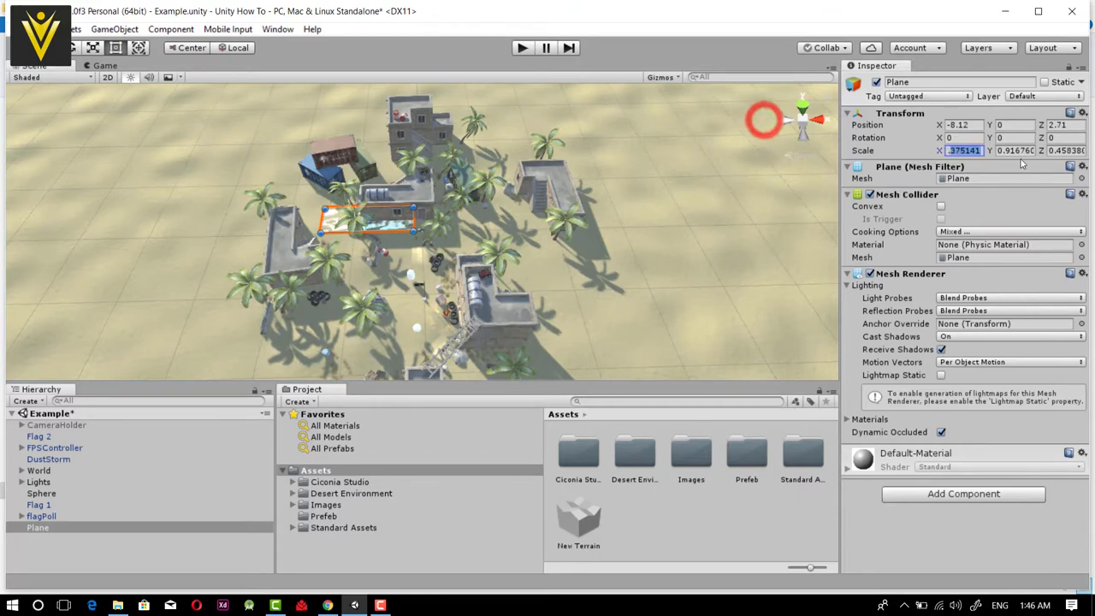
{"action": "left_click", "coordinate": [1016, 151]}
{"action": "left_click", "coordinate": [1016, 151]}
{"action": "key", "text": "shift+Tab"}
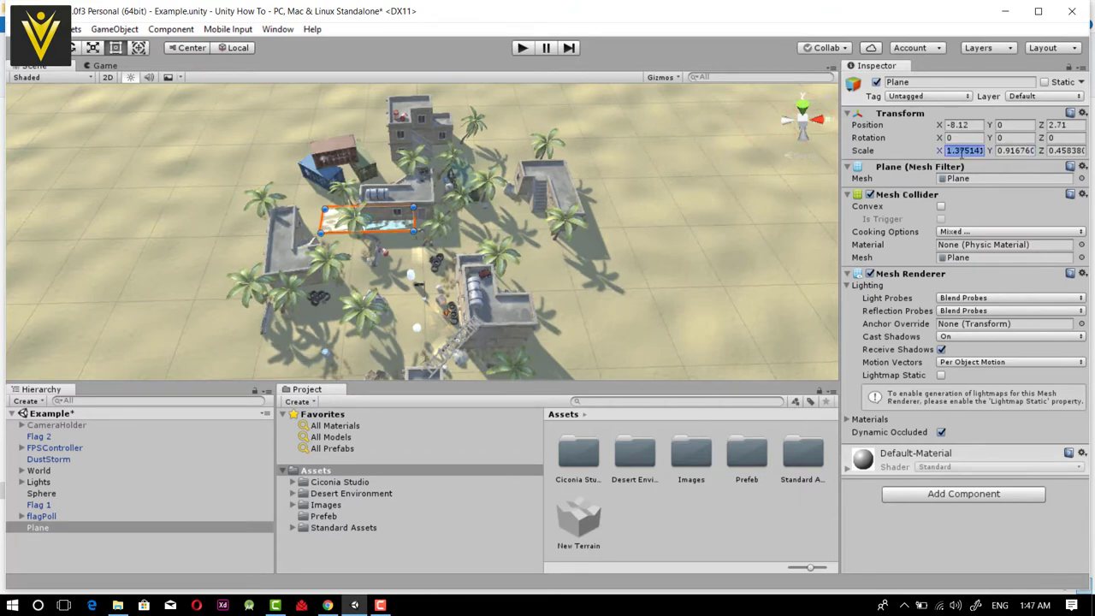
{"action": "type", "text": "1.2"}
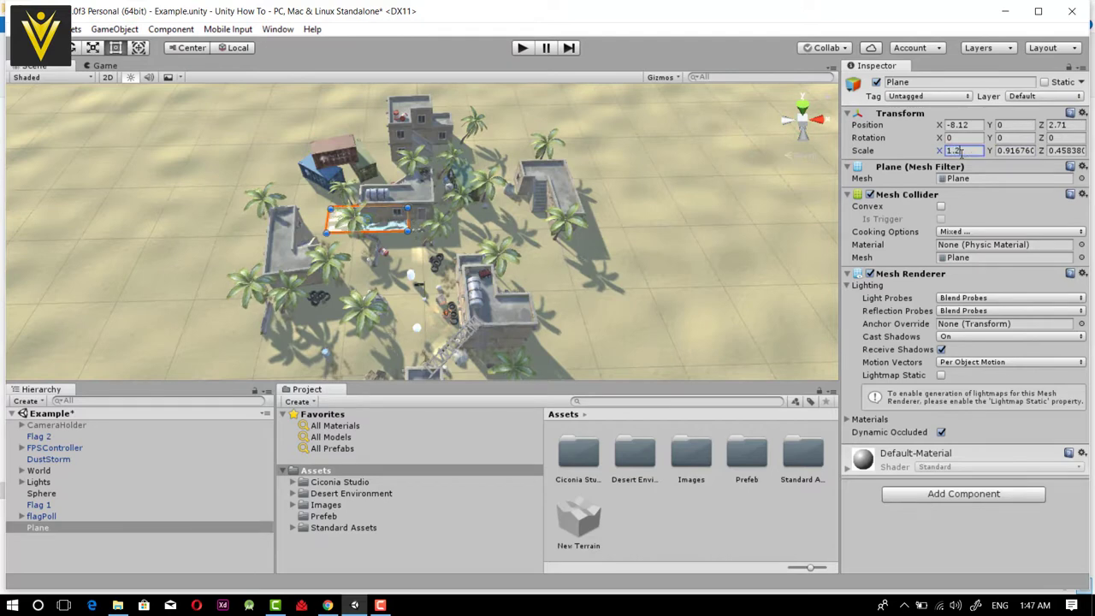
{"action": "key", "text": "BackSpace"}
{"action": "key", "text": "BackSpace"}
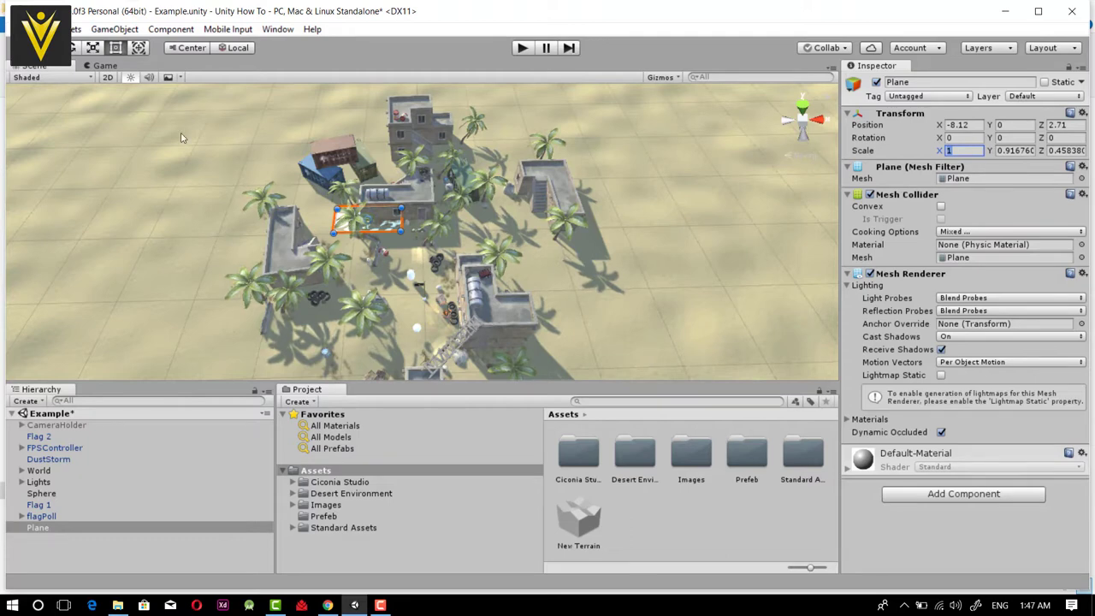
Move the plane along the Z axis to about -13, into the open area in front of the buildings
{"action": "left_click", "coordinate": [48, 47]}
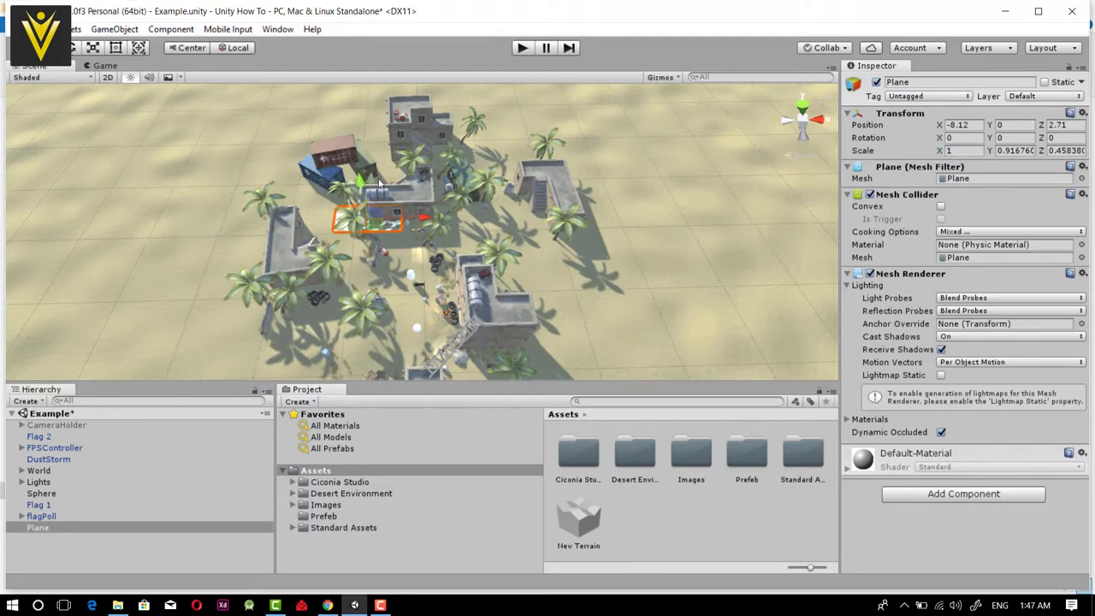
{"action": "left_click_drag", "start_coordinate": [297, 144], "coordinate": [382, 321]}
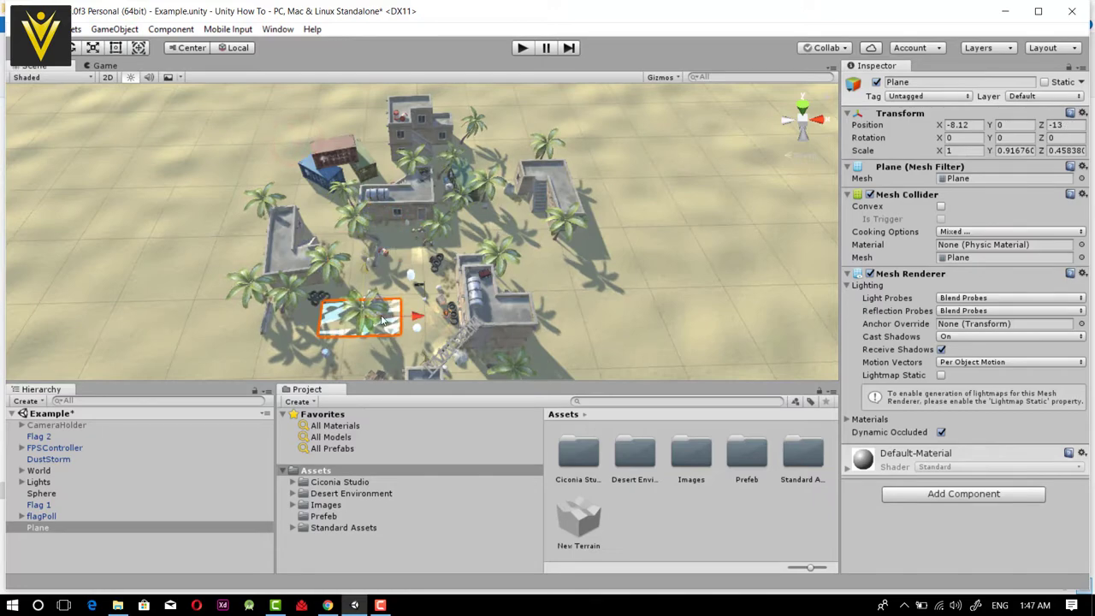
{"action": "double_click", "coordinate": [34, 528]}
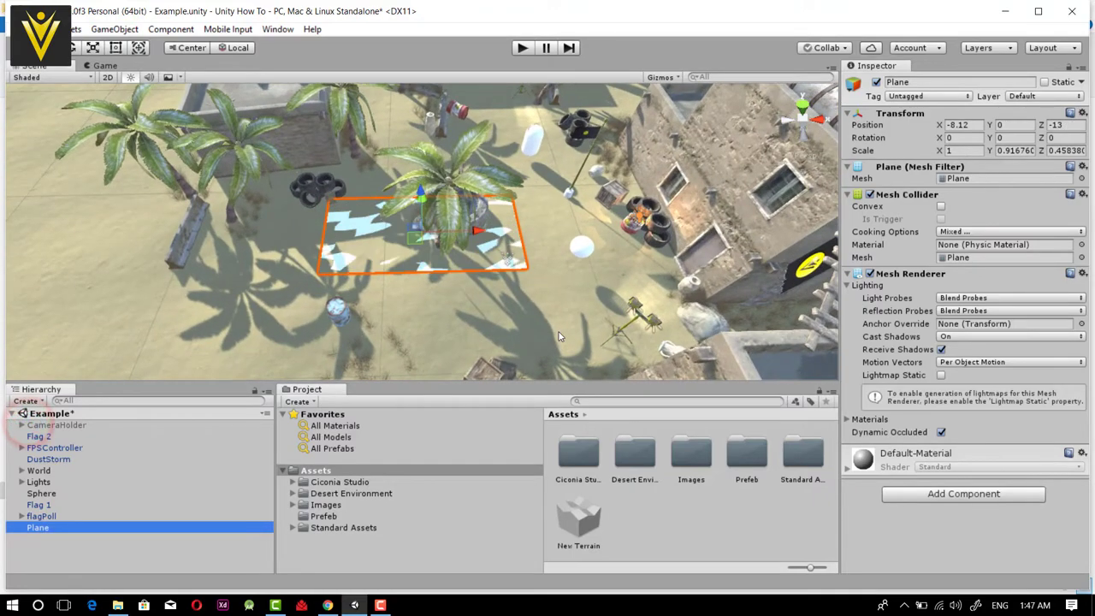
Shrink the plane with the Rect tool to about 0.45 × 0.41 × 0.21 scale and move it beside the palm to about X -2.42, Z -13.62
{"action": "scroll", "coordinate": [558, 332], "scroll_direction": "up", "scroll_amount": 5}
{"action": "scroll", "coordinate": [558, 332], "scroll_direction": "down", "scroll_amount": 2}
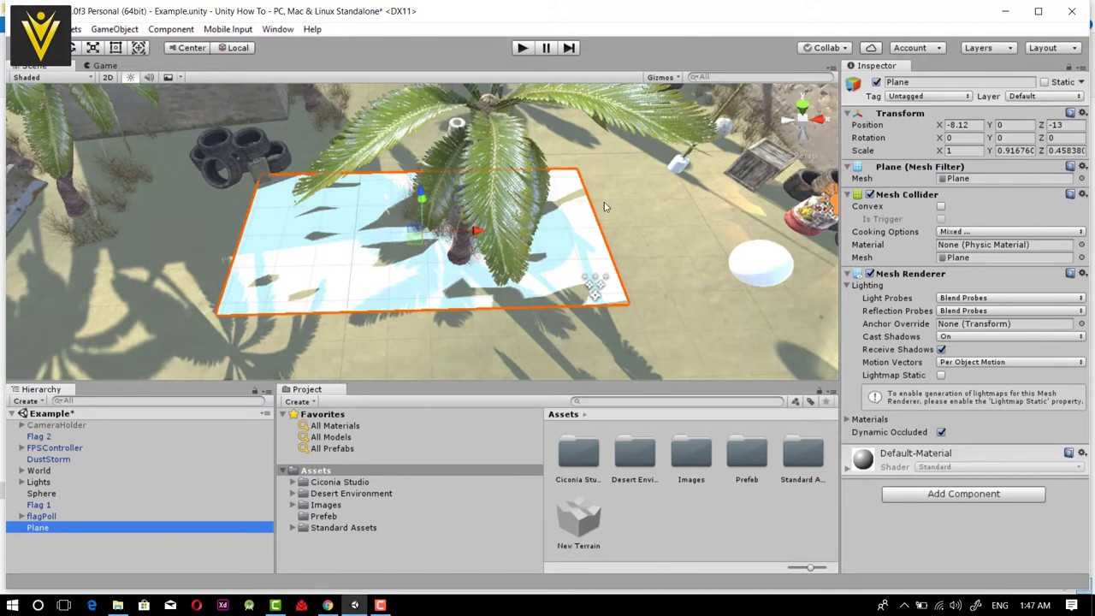
{"action": "left_click", "coordinate": [117, 48]}
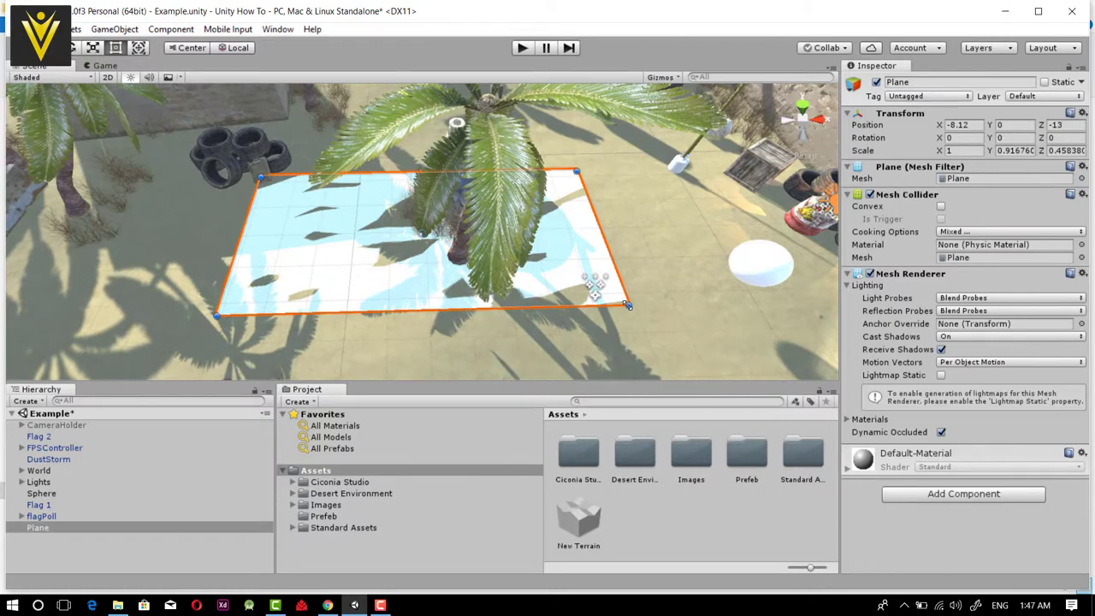
{"action": "left_click_drag", "start_coordinate": [633, 308], "coordinate": [404, 224]}
{"action": "left_click_drag", "start_coordinate": [338, 220], "coordinate": [613, 274]}
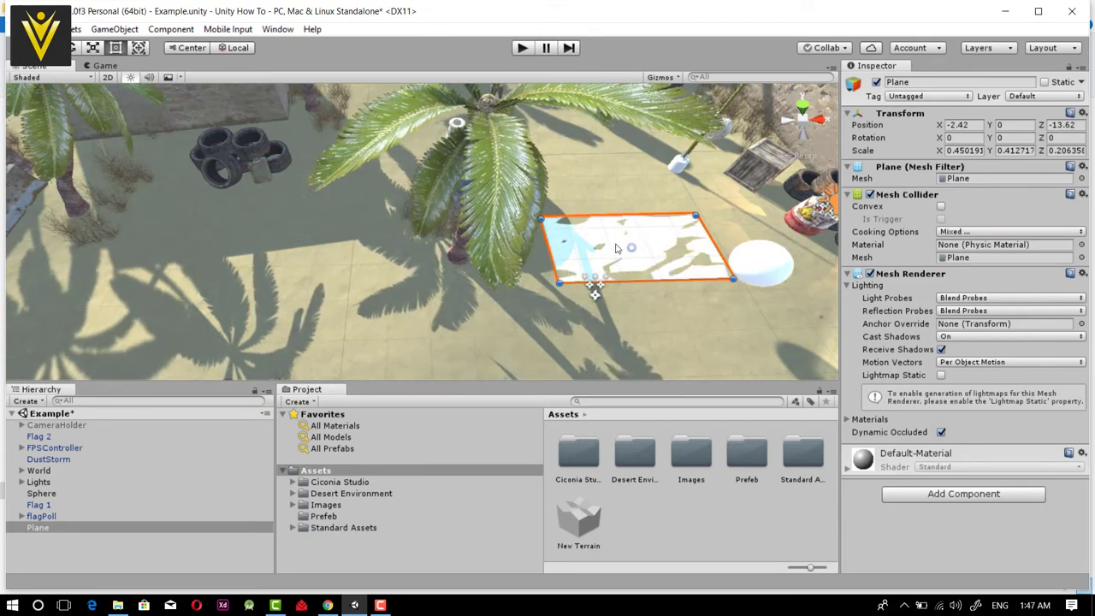
Apply the indian_flag texture from the Images folder to the plane as its material
{"action": "double_click", "coordinate": [691, 453]}
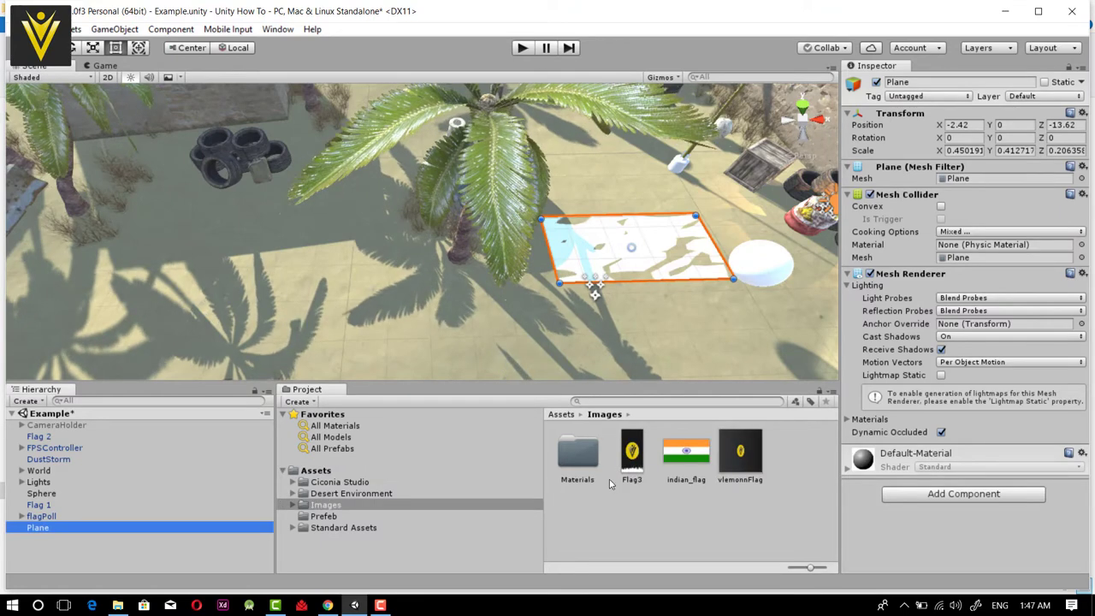
{"action": "left_click", "coordinate": [668, 460]}
{"action": "left_click_drag", "start_coordinate": [667, 460], "coordinate": [941, 531]}
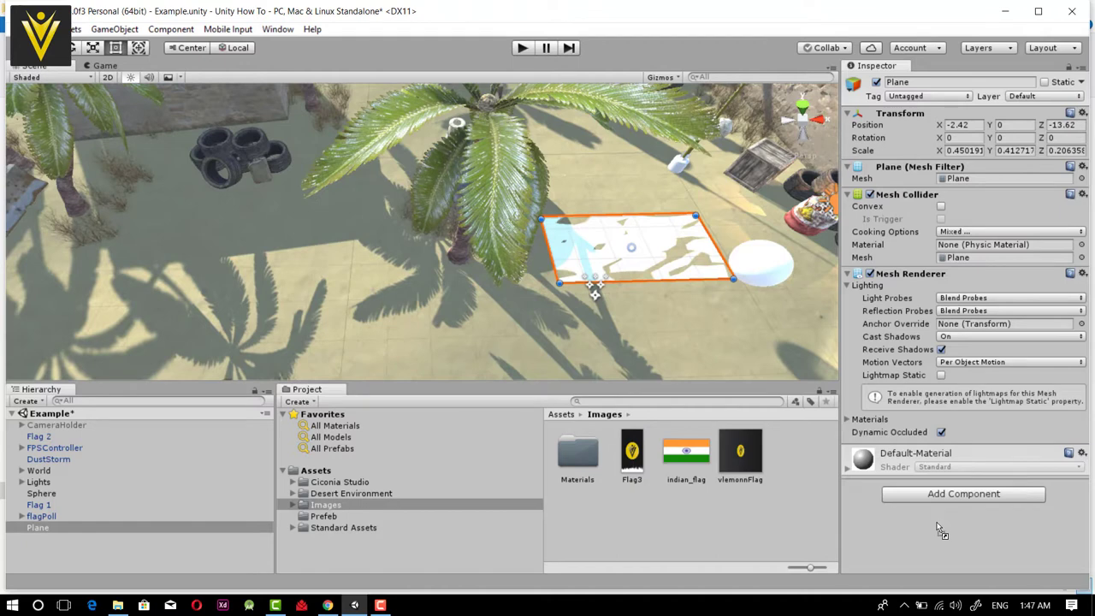
{"action": "left_click_drag", "start_coordinate": [938, 523], "coordinate": [937, 523]}
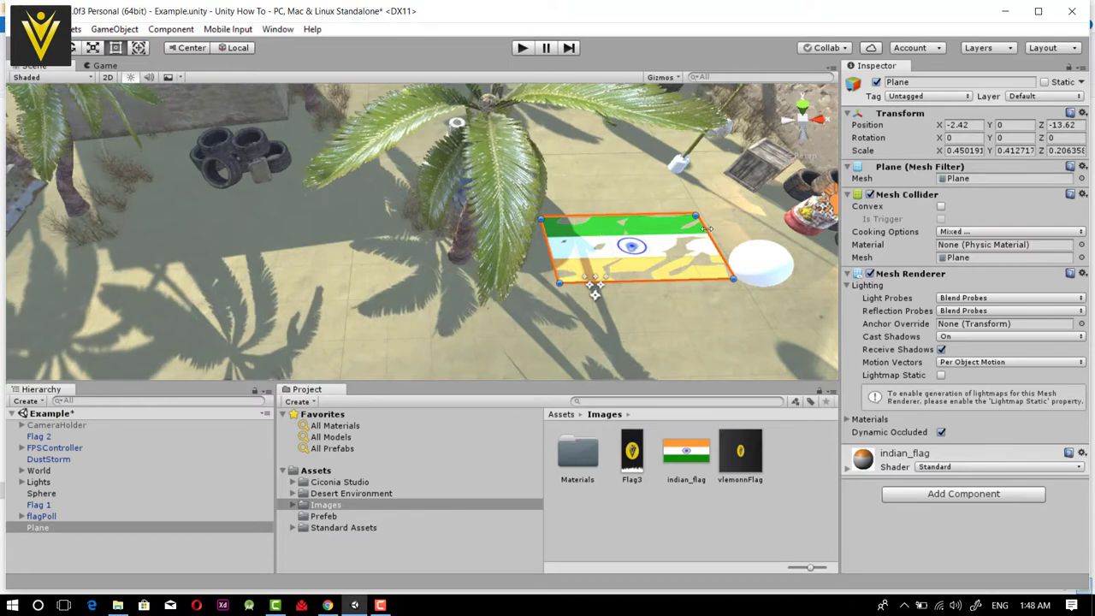
Rename the flag-textured plane as indianFlag
{"action": "left_click_drag", "start_coordinate": [667, 240], "coordinate": [781, 251], "text": "alt"}
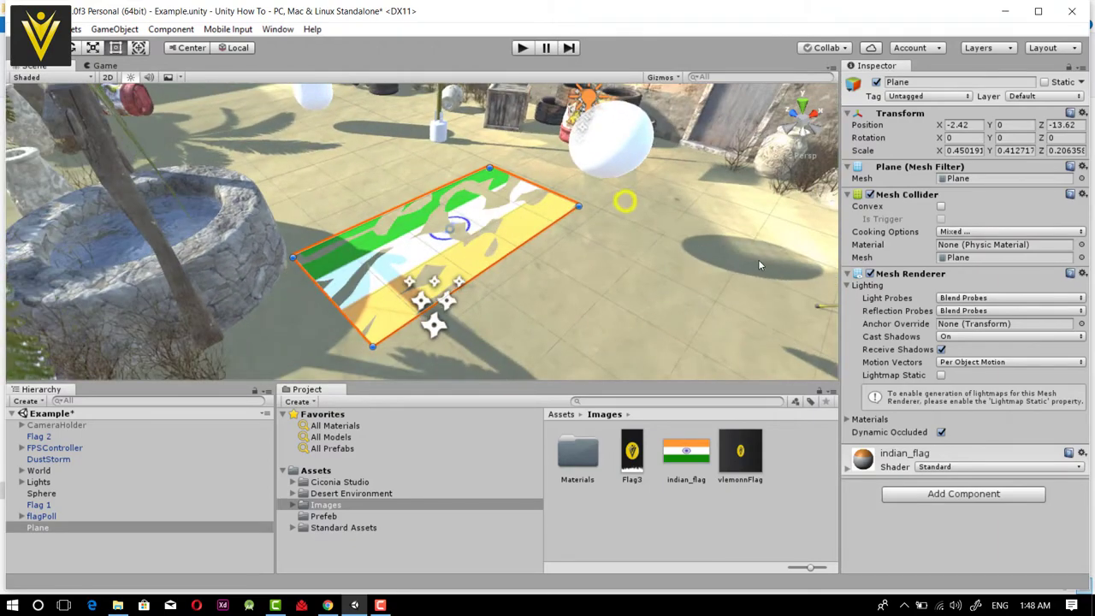
{"action": "left_click", "coordinate": [56, 530]}
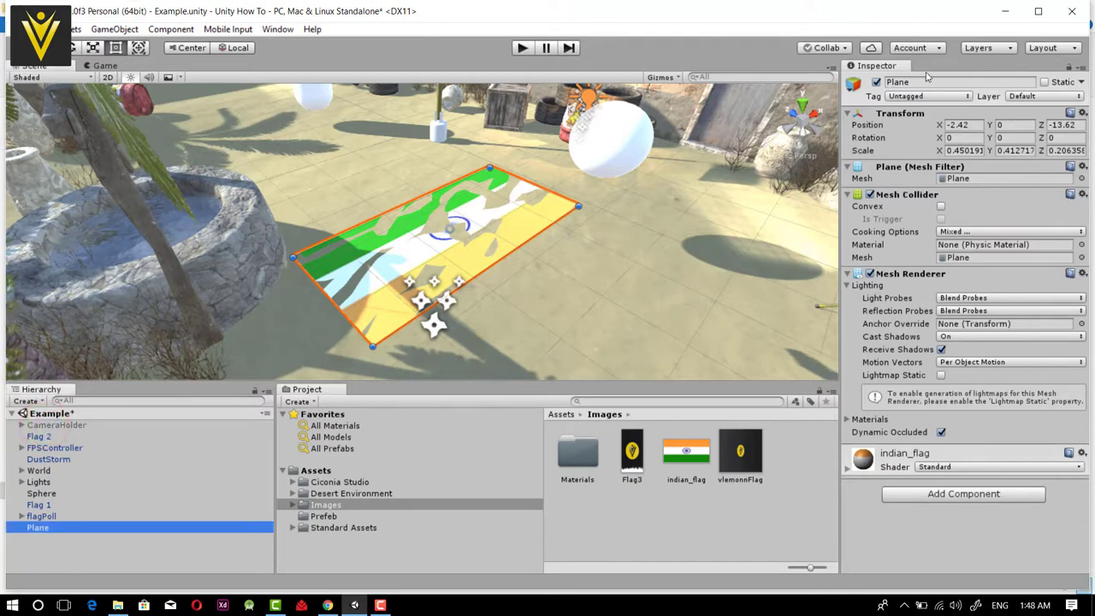
{"action": "left_click", "coordinate": [926, 80]}
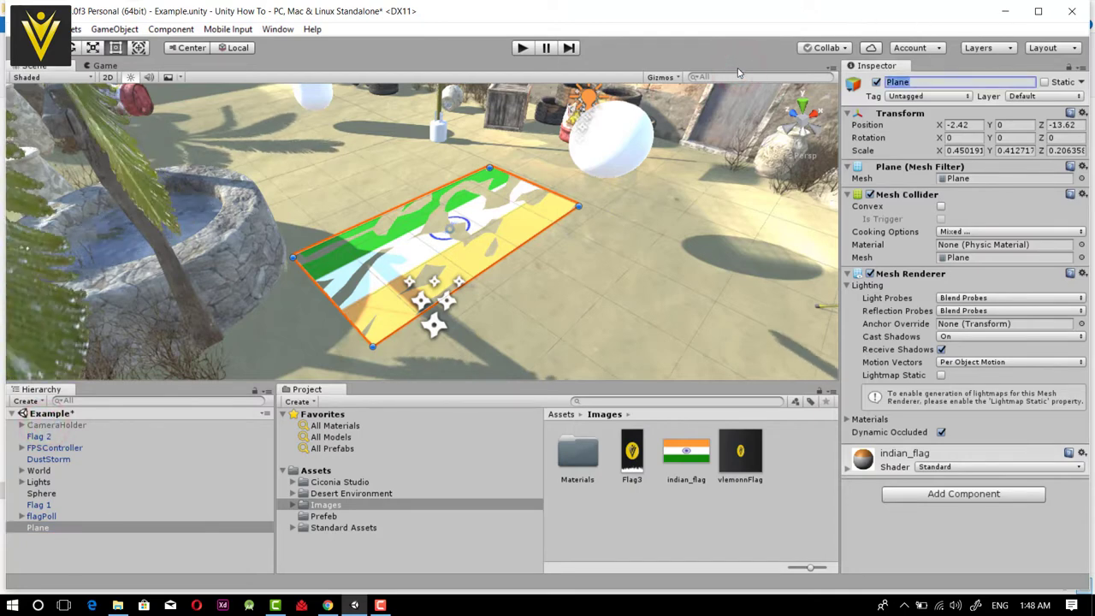
{"action": "type", "text": "india"}
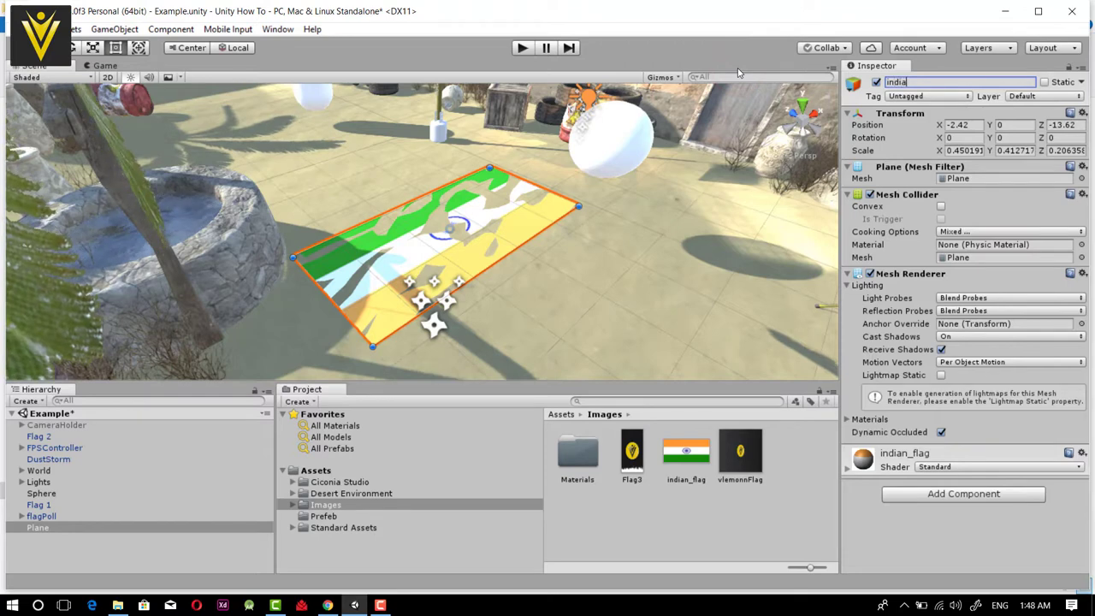
{"action": "type", "text": "nFlag"}
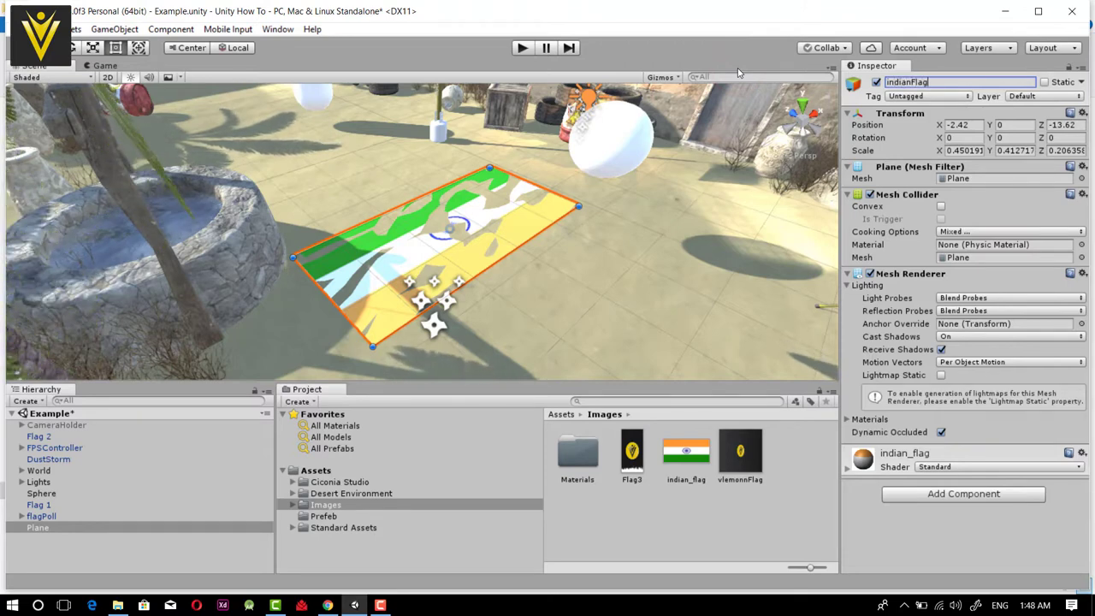
{"action": "key", "text": "Return"}
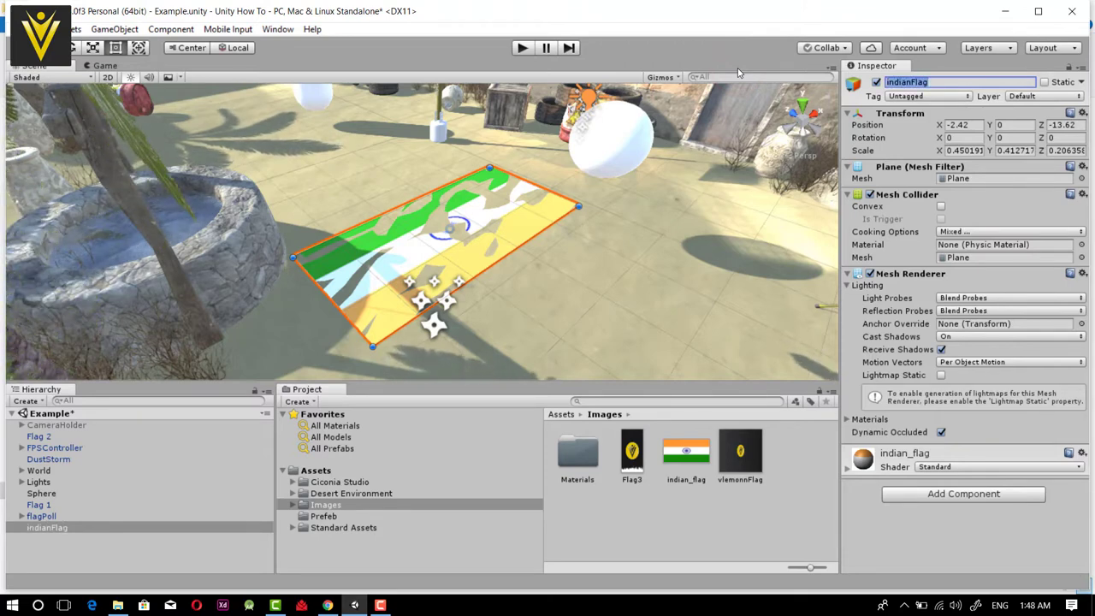
Rotate the indianFlag plane upright, with its rotation set to X 90, Y 0 and Z 0
{"action": "left_click", "coordinate": [71, 47]}
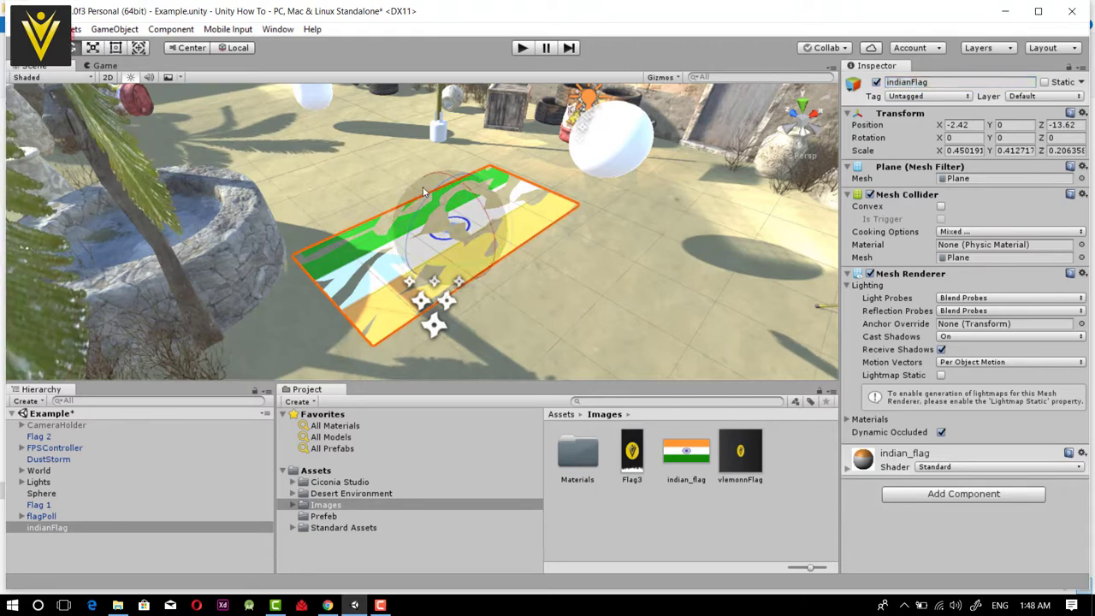
{"action": "left_click_drag", "start_coordinate": [469, 190], "coordinate": [344, 91]}
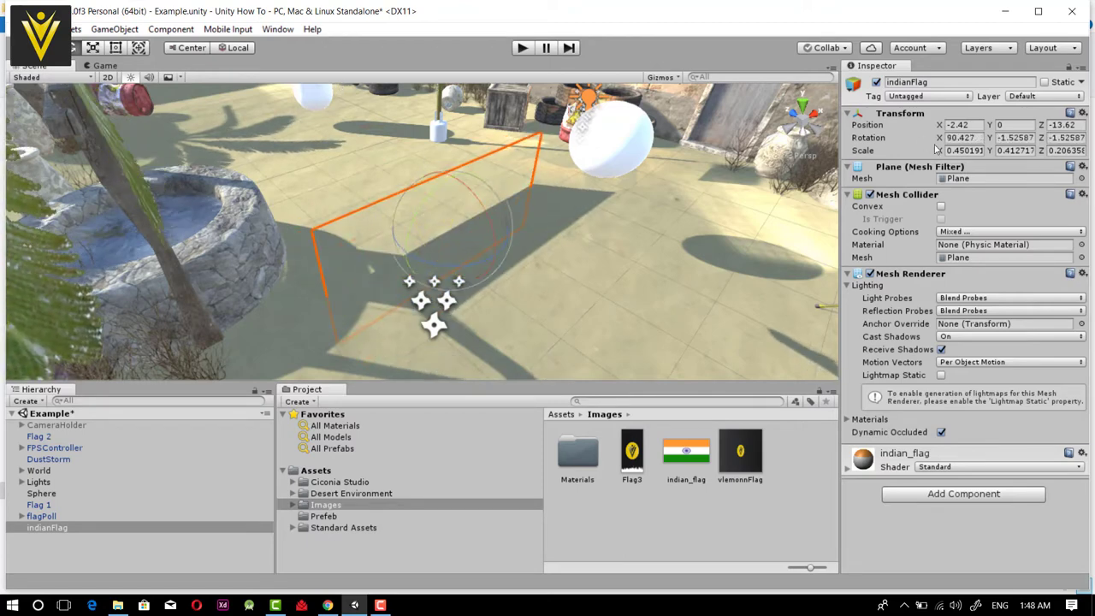
{"action": "left_click", "coordinate": [960, 138]}
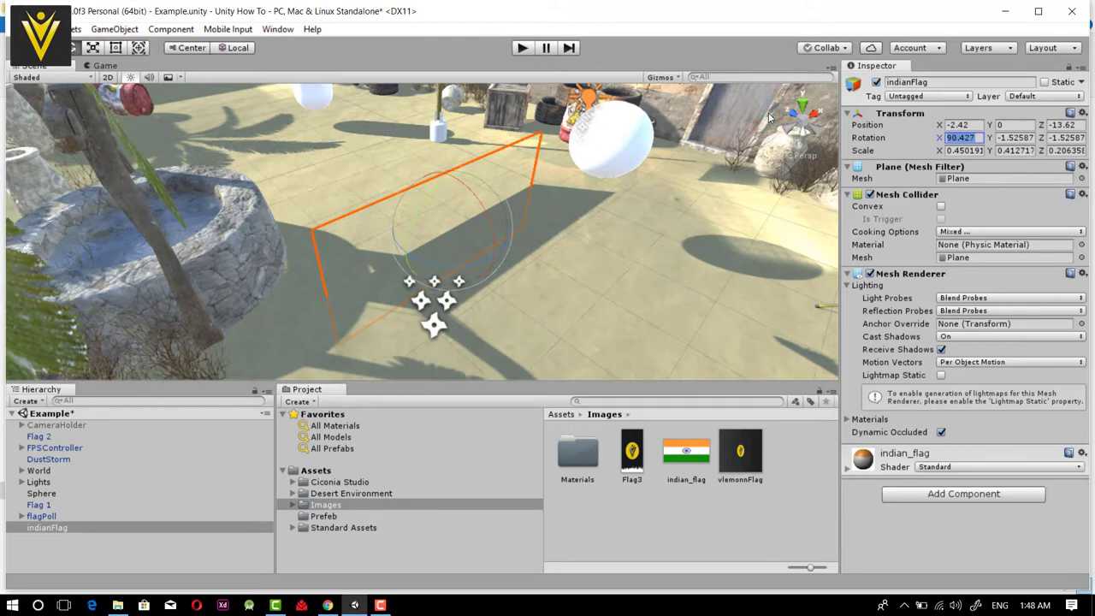
{"action": "type", "text": "90"}
{"action": "key", "text": "Tab"}
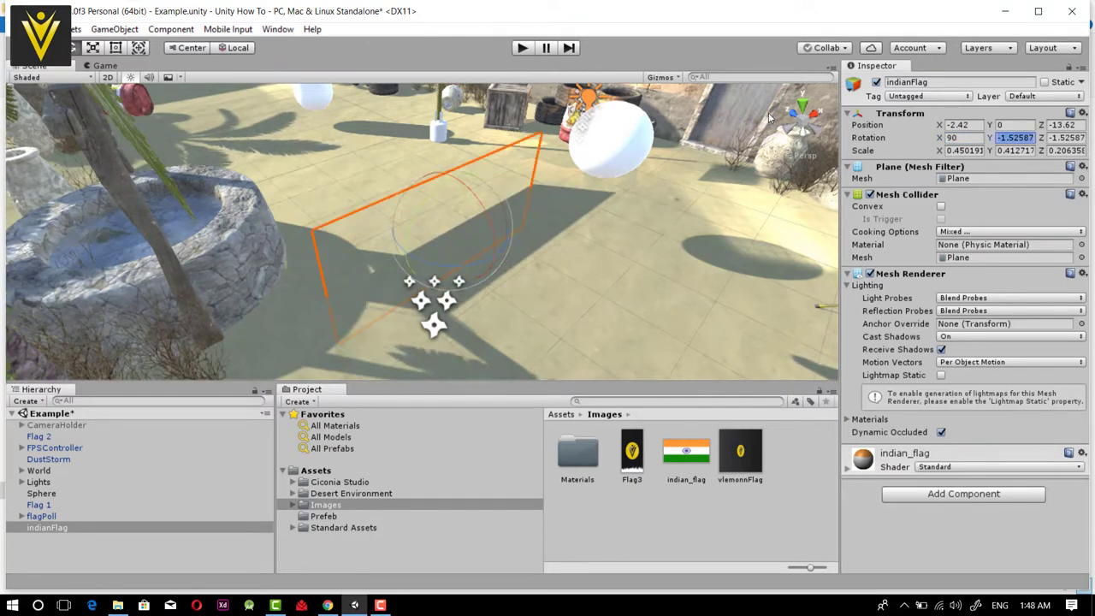
{"action": "type", "text": "0"}
{"action": "key", "text": "Tab"}
{"action": "type", "text": "0"}
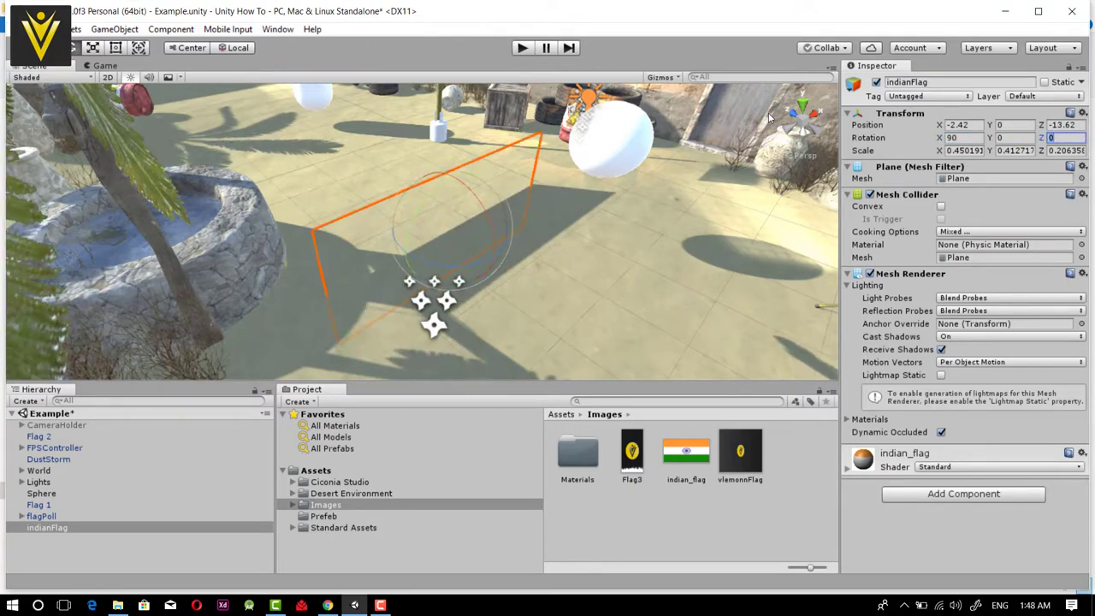
Switch the indian_flag material's shader to Ciconia Studio's double-sided Standard Diffuse Bump
{"action": "left_click_drag", "start_coordinate": [435, 215], "coordinate": [840, 206], "text": "alt"}
{"action": "right_click_drag", "start_coordinate": [510, 181], "coordinate": [305, 208]}
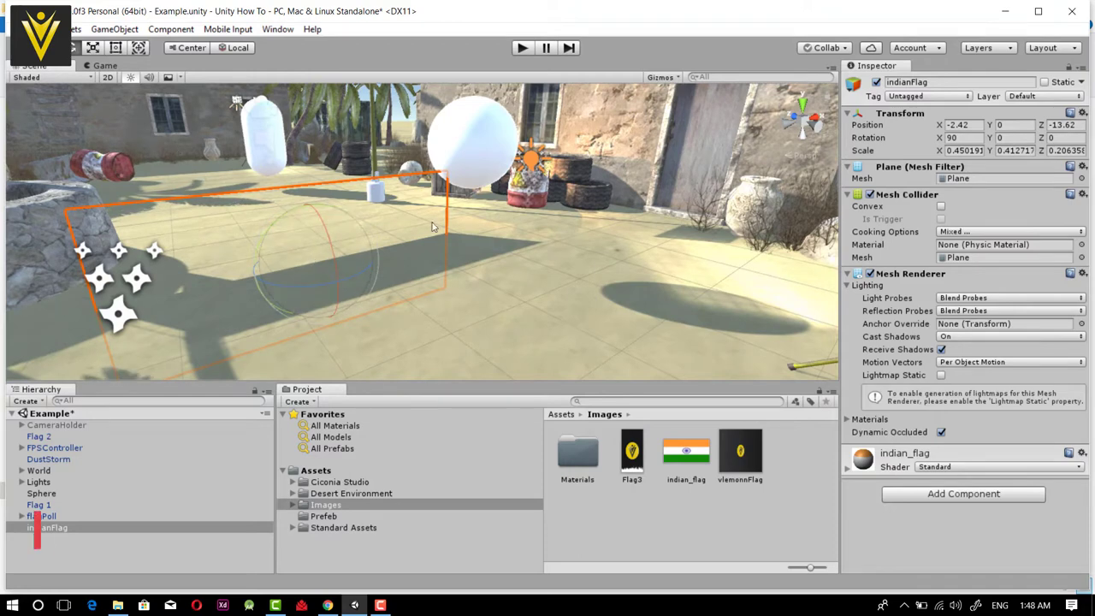
{"action": "left_click", "coordinate": [949, 469]}
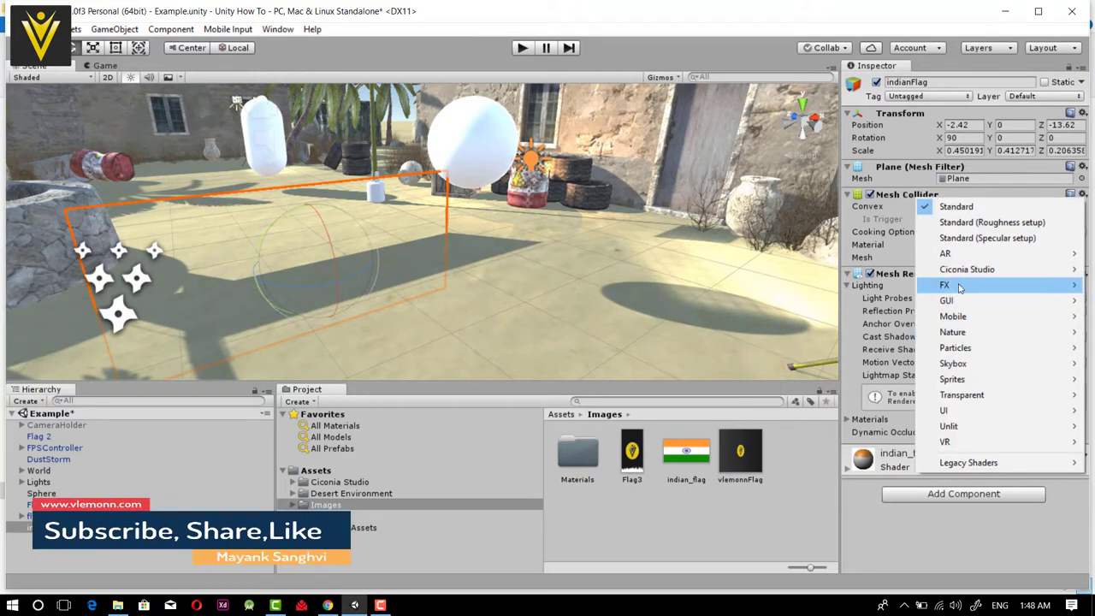
{"action": "mouse_move", "coordinate": [963, 276]}
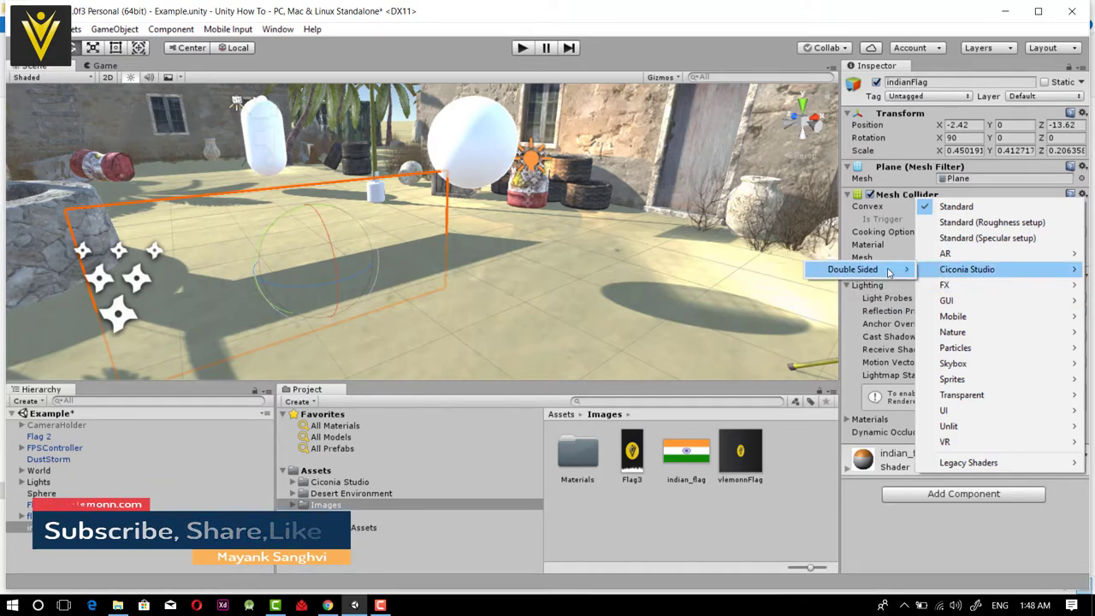
{"action": "mouse_move", "coordinate": [890, 271]}
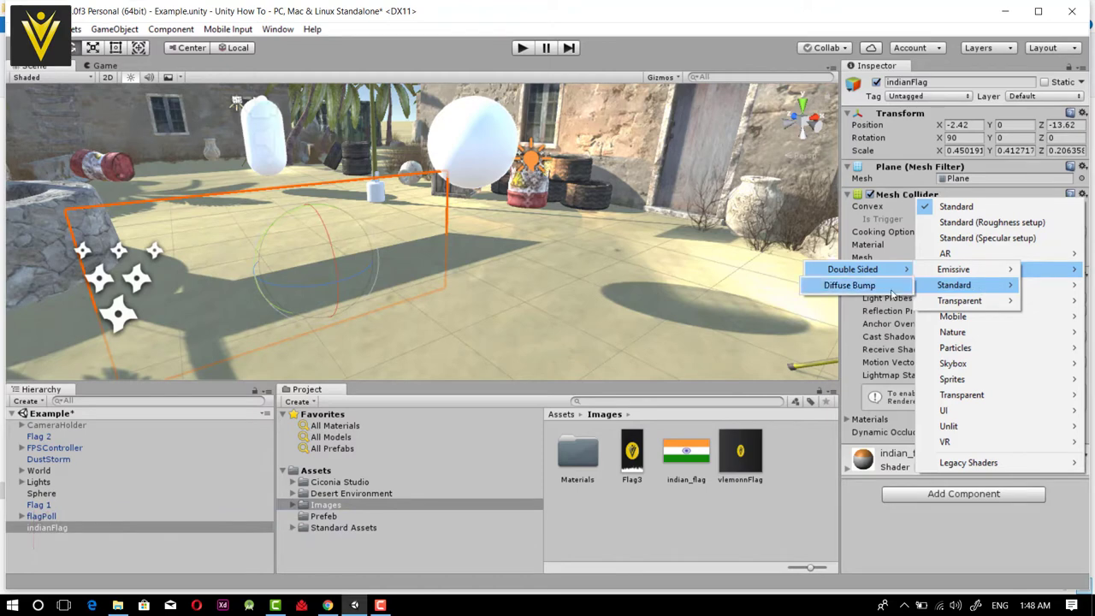
{"action": "left_click", "coordinate": [892, 293]}
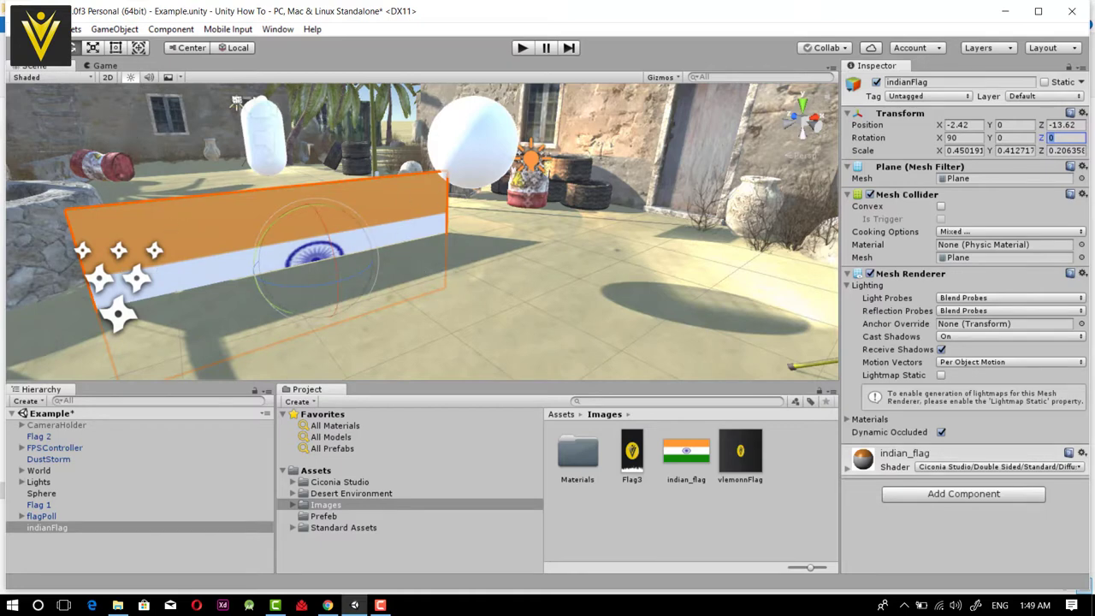
Raise the flag clear of the ground with the Move tool, to a Y position of about 1.37
{"action": "left_click", "coordinate": [46, 47]}
{"action": "left_click_drag", "start_coordinate": [318, 294], "coordinate": [290, 209]}
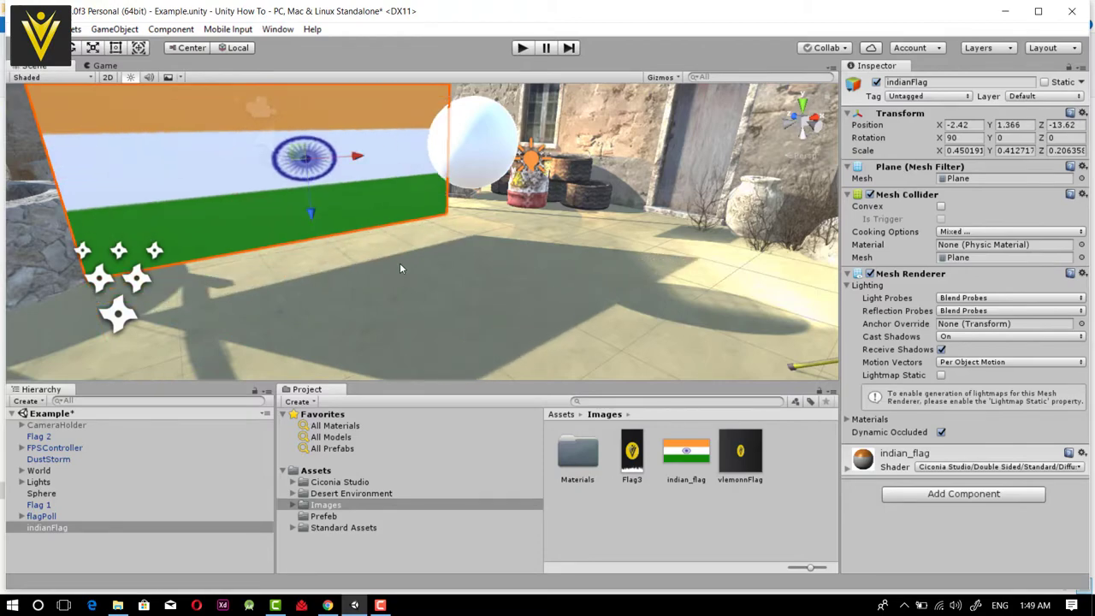
{"action": "scroll", "coordinate": [403, 266], "scroll_direction": "down", "scroll_amount": 3}
{"action": "right_click_drag", "start_coordinate": [408, 236], "coordinate": [302, 152]}
{"action": "key", "text": "w"}
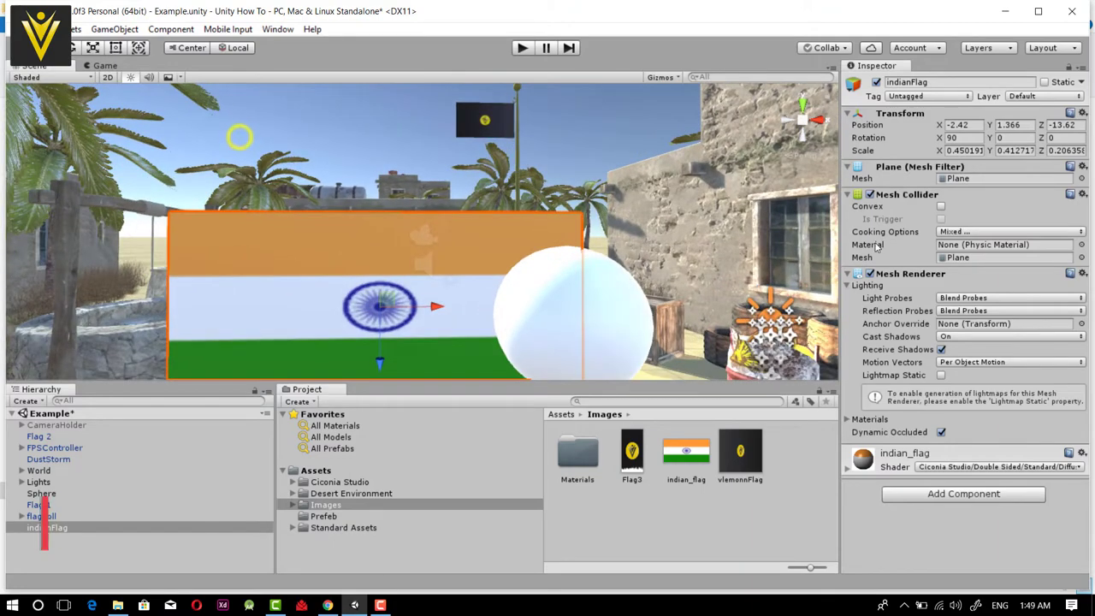
Narrow the flag by setting its X scale to 0.35
{"action": "left_click", "coordinate": [965, 151]}
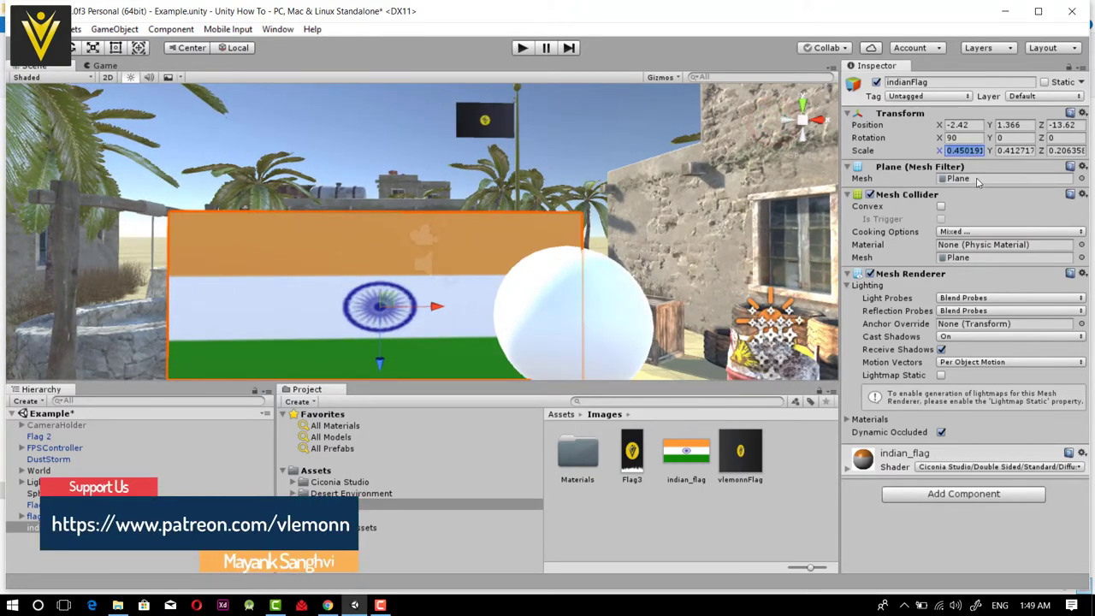
{"action": "type", "text": "0.4"}
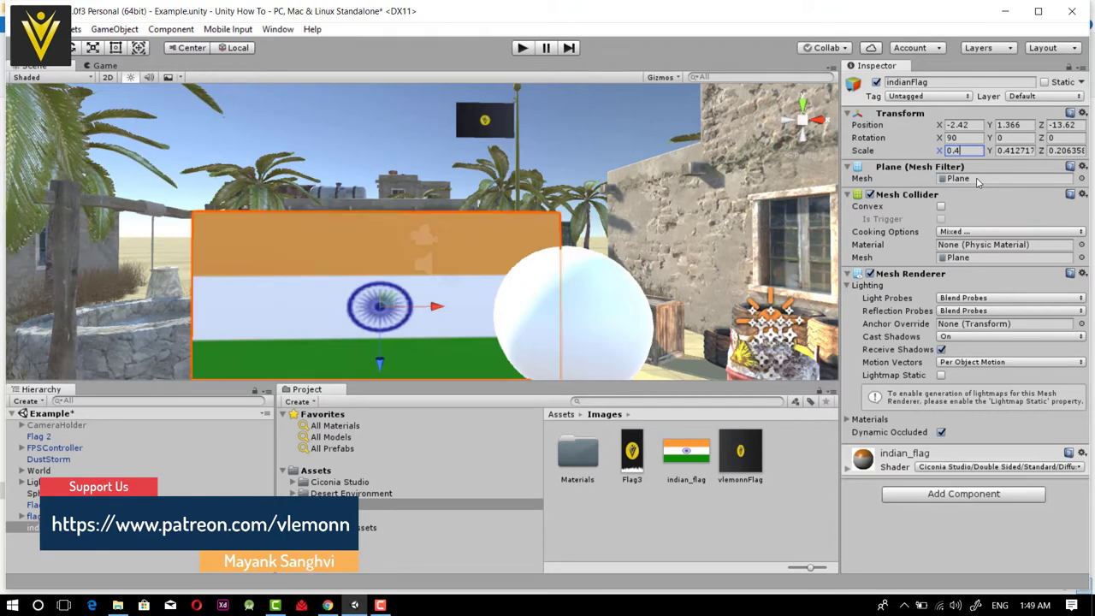
{"action": "key", "text": "BackSpace"}
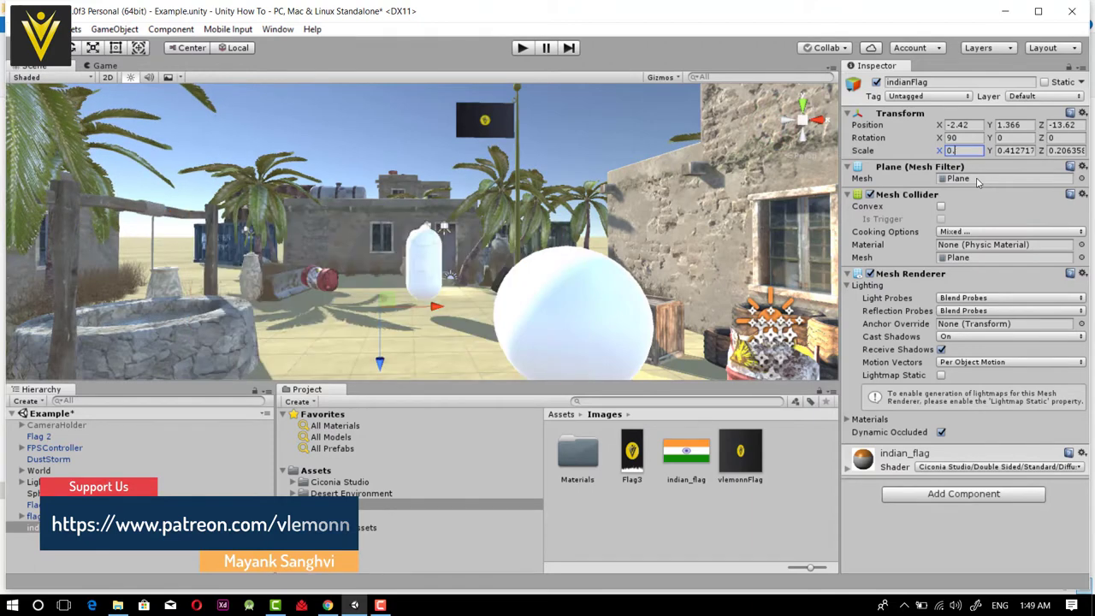
{"action": "type", "text": "35"}
{"action": "key", "text": "Return"}
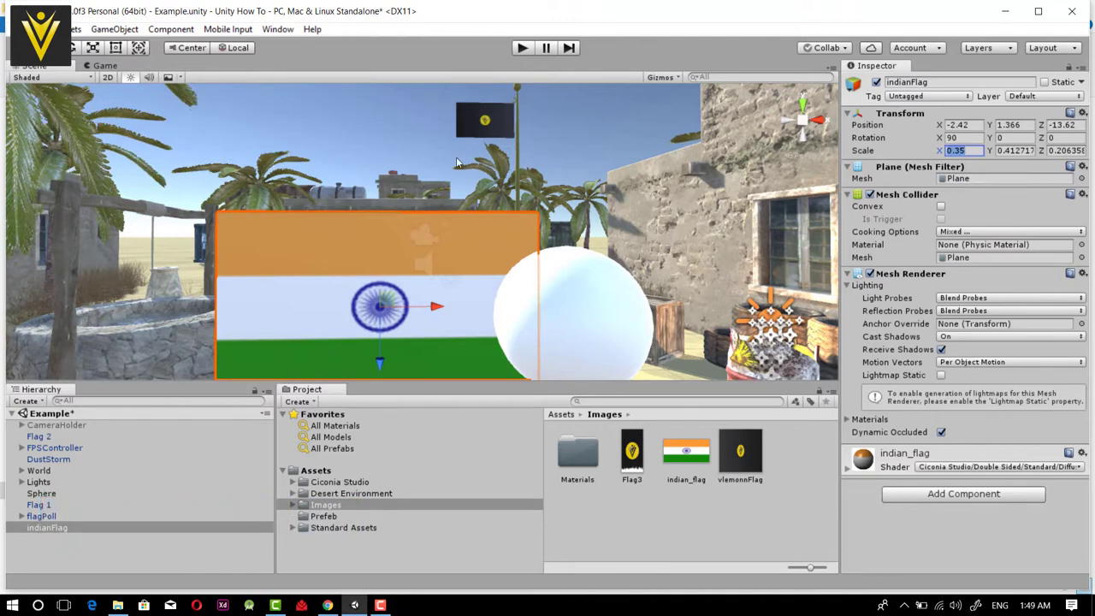
{"action": "scroll", "coordinate": [408, 248], "scroll_direction": "down", "scroll_amount": 4}
{"action": "scroll", "coordinate": [407, 248], "scroll_direction": "up", "scroll_amount": 4}
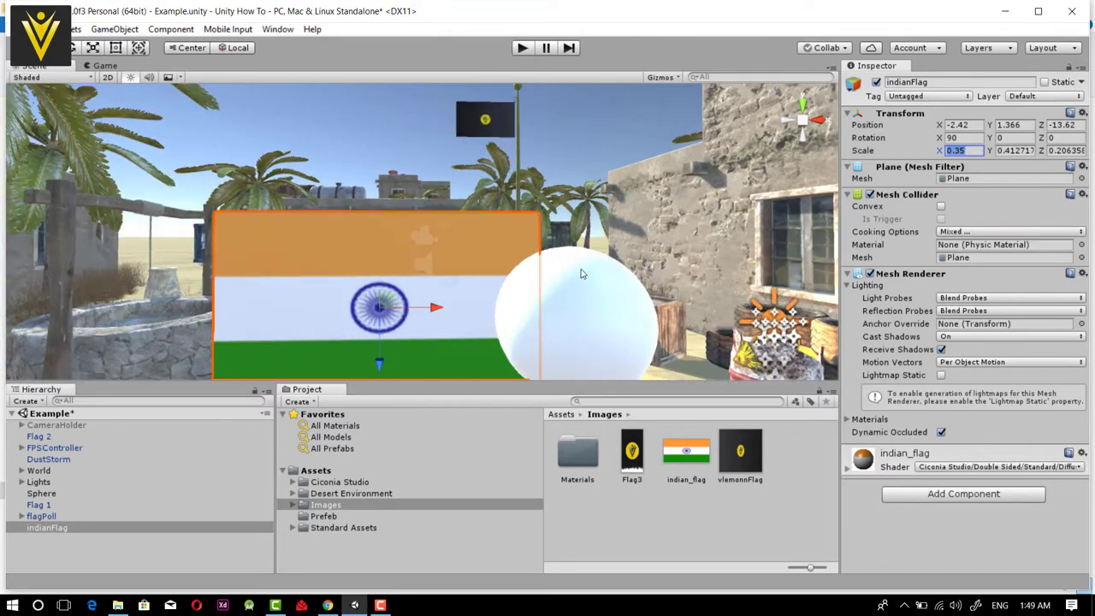
Set the flag material's Spec Intensity to 0.5, Glossiness to 0 and Normal Intensity to about 1.84
{"action": "left_click_drag", "start_coordinate": [370, 283], "coordinate": [1040, 330], "text": "alt"}
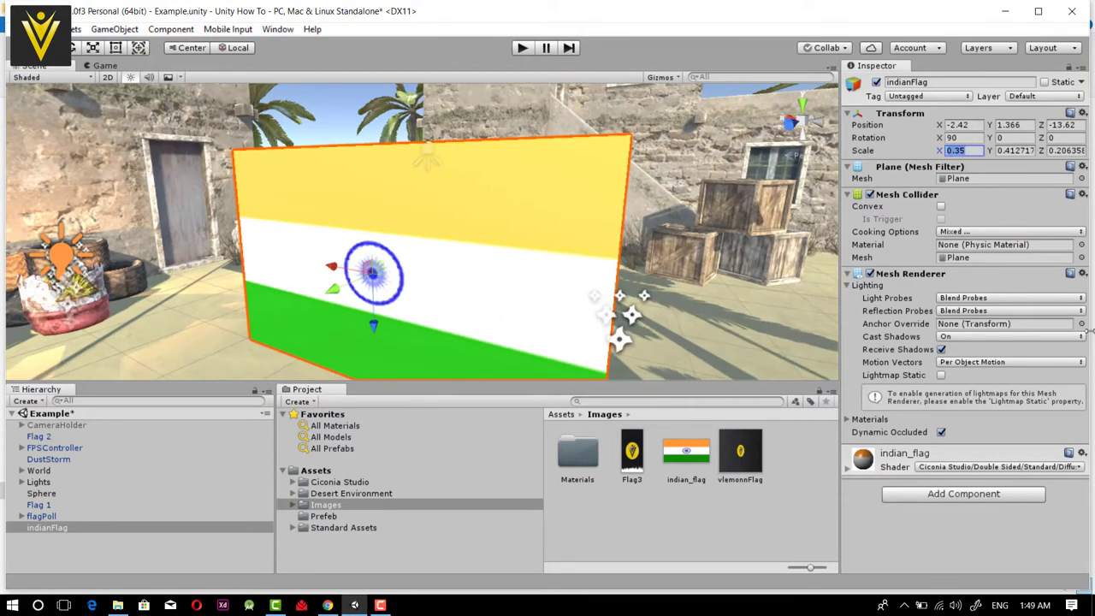
{"action": "left_click", "coordinate": [852, 471]}
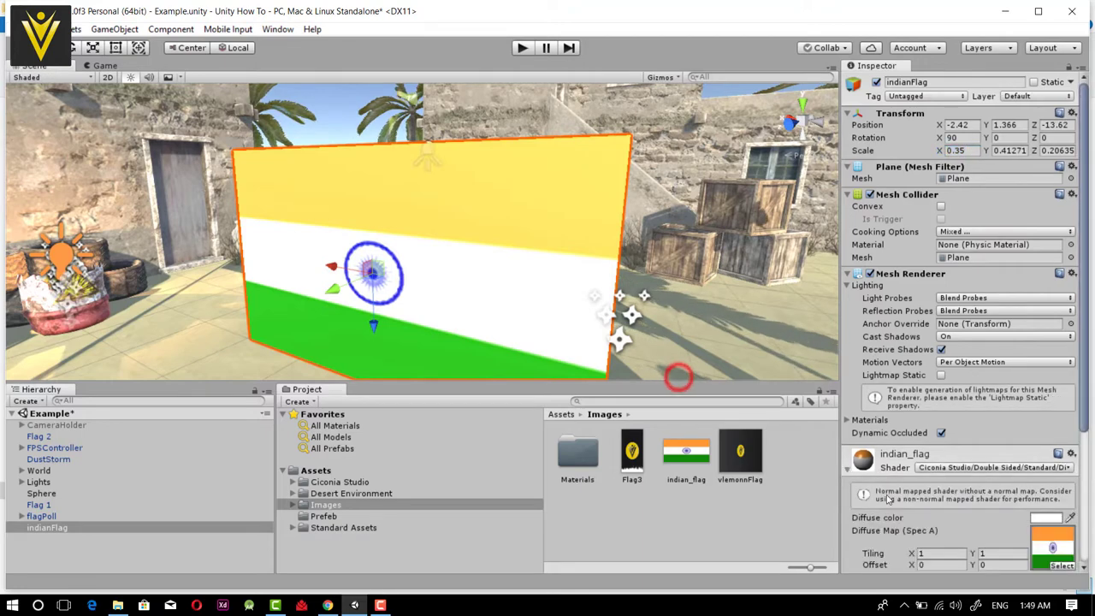
{"action": "scroll", "coordinate": [898, 505], "scroll_direction": "down", "scroll_amount": 4}
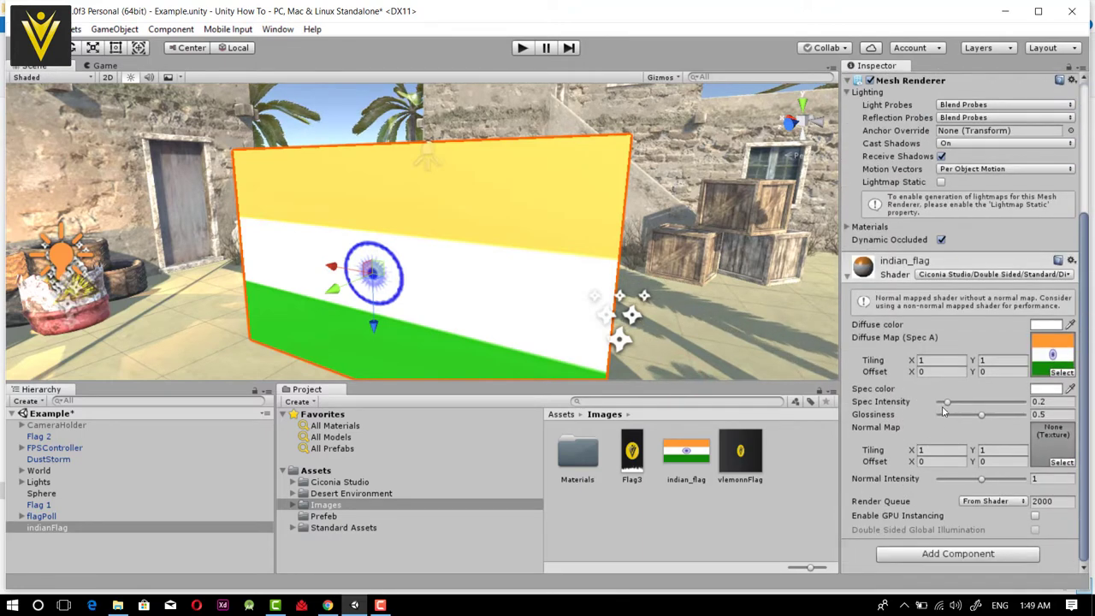
{"action": "mouse_move", "coordinate": [946, 403]}
{"action": "left_mouse_down"}
{"action": "mouse_move", "coordinate": [931, 403]}
{"action": "mouse_move", "coordinate": [1005, 404]}
{"action": "mouse_move", "coordinate": [961, 417]}
{"action": "mouse_move", "coordinate": [975, 418]}
{"action": "left_mouse_up"}
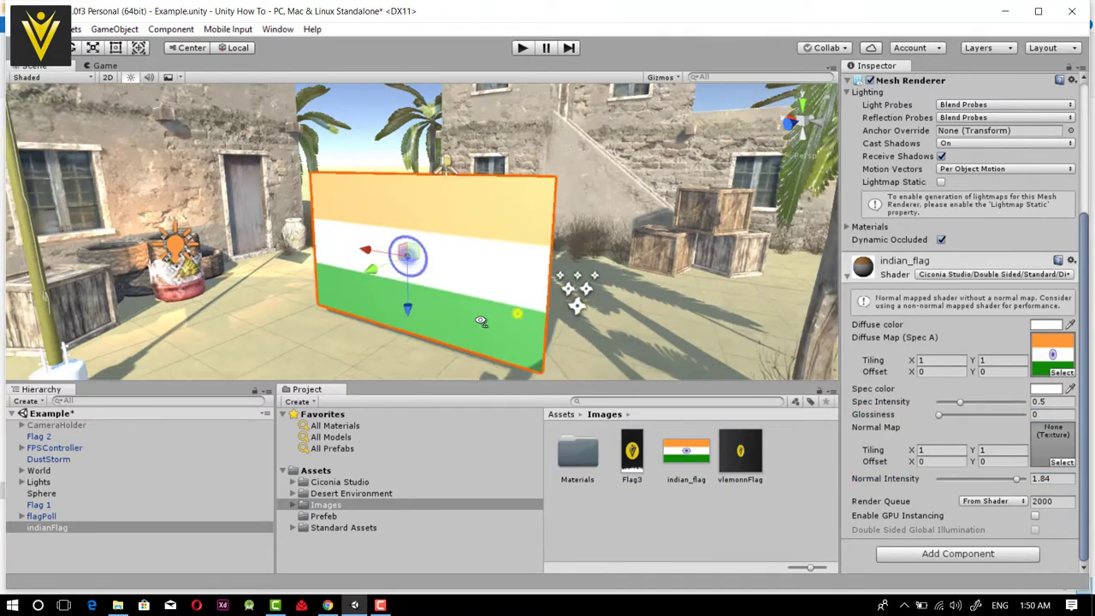
{"action": "right_click_drag", "start_coordinate": [481, 320], "coordinate": [625, 286]}
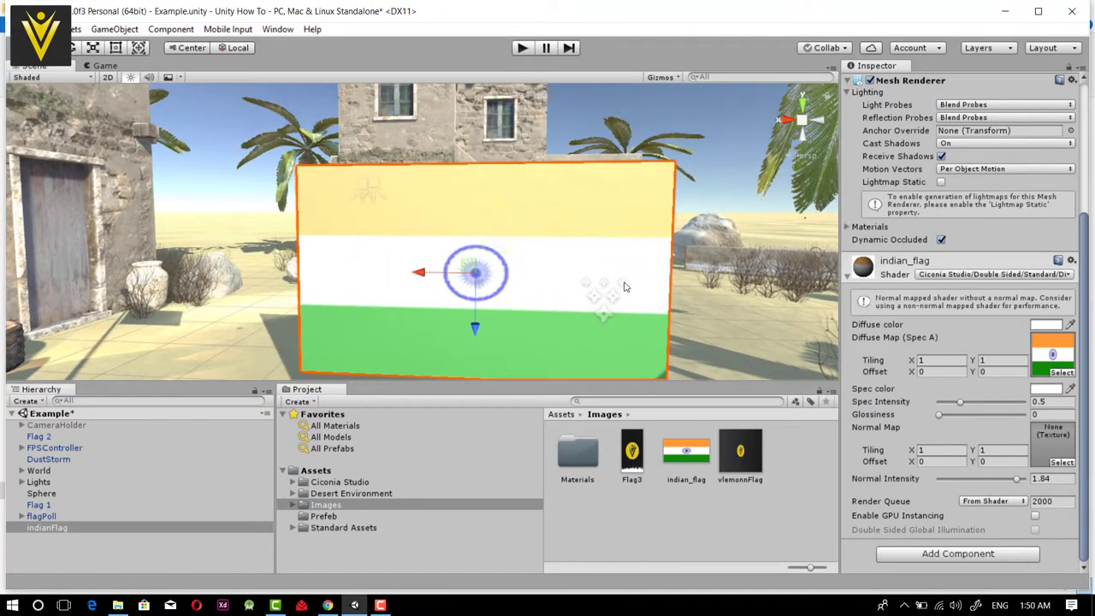
{"action": "scroll", "coordinate": [624, 286], "scroll_direction": "down", "scroll_amount": 3}
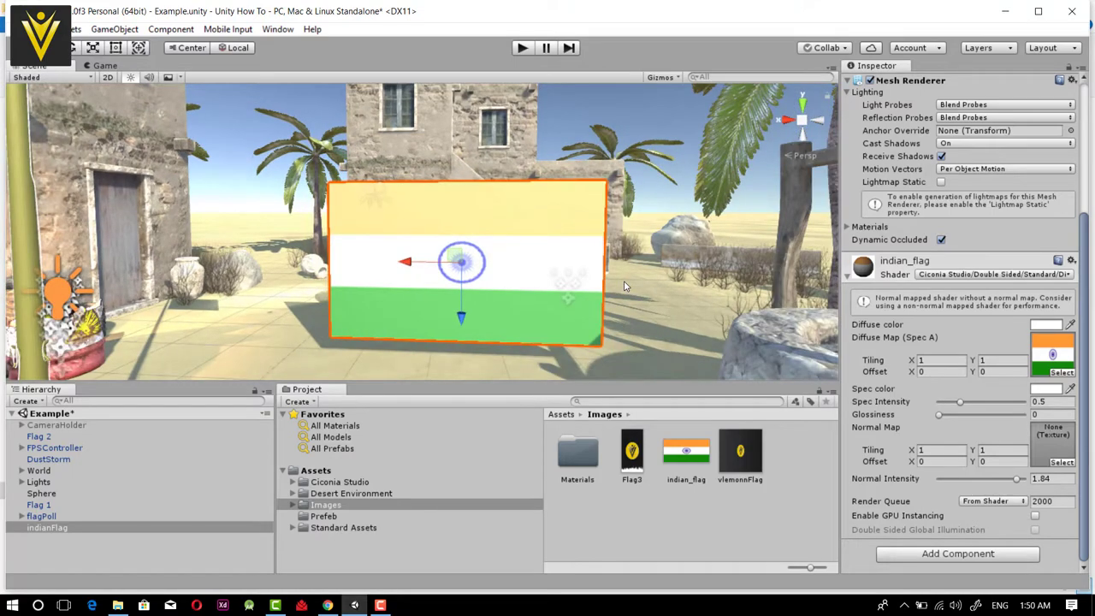
{"action": "scroll", "coordinate": [488, 336], "scroll_direction": "down", "scroll_amount": 12}
{"action": "scroll", "coordinate": [487, 307], "scroll_direction": "up", "scroll_amount": 11}
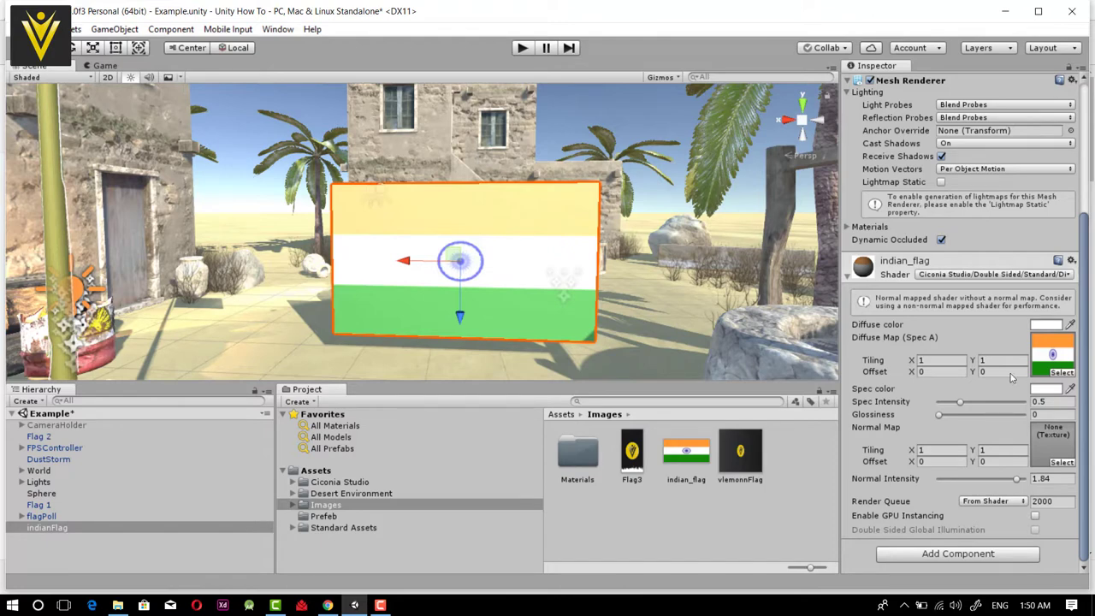
Try the double-sided Transparent shader on the flag material and settle on Ciconia Studio's double-sided Emissive Diffuse shader
{"action": "left_click", "coordinate": [999, 272]}
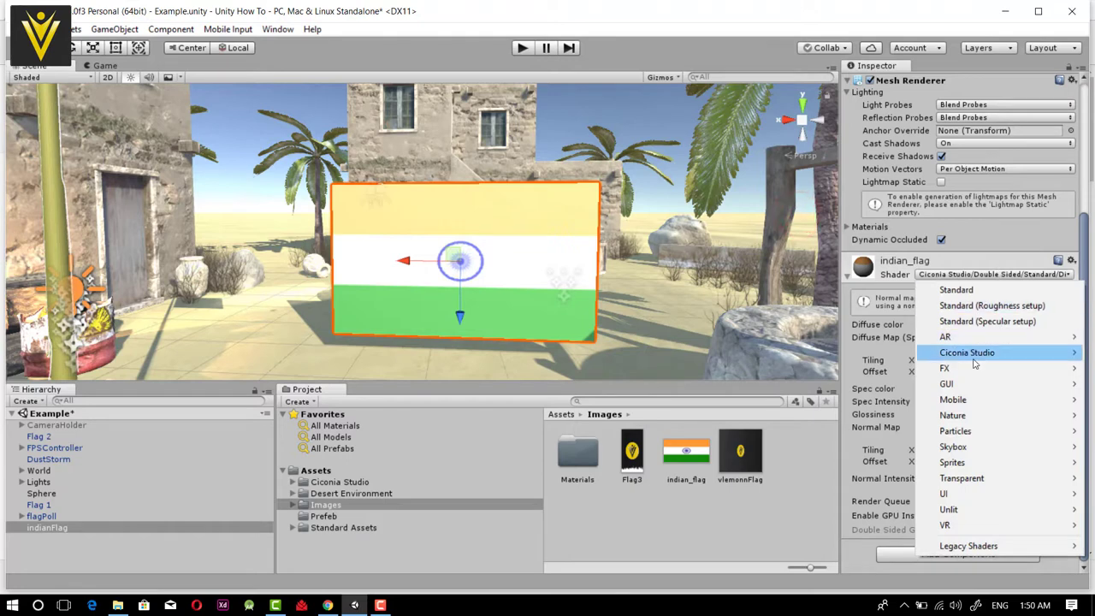
{"action": "mouse_move", "coordinate": [972, 359]}
{"action": "mouse_move", "coordinate": [824, 354]}
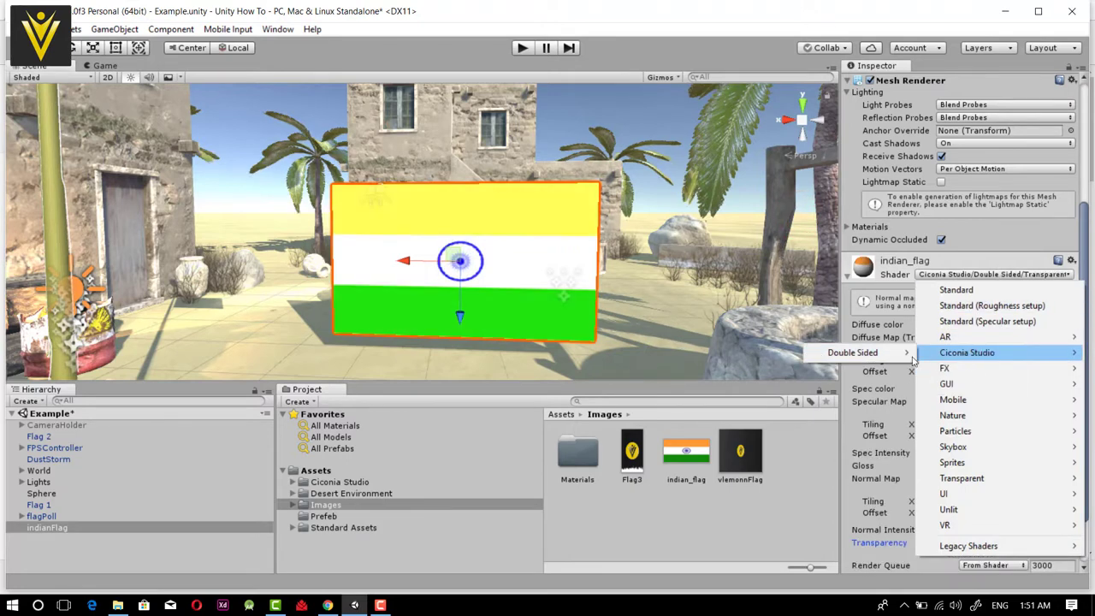
{"action": "mouse_move", "coordinate": [877, 356]}
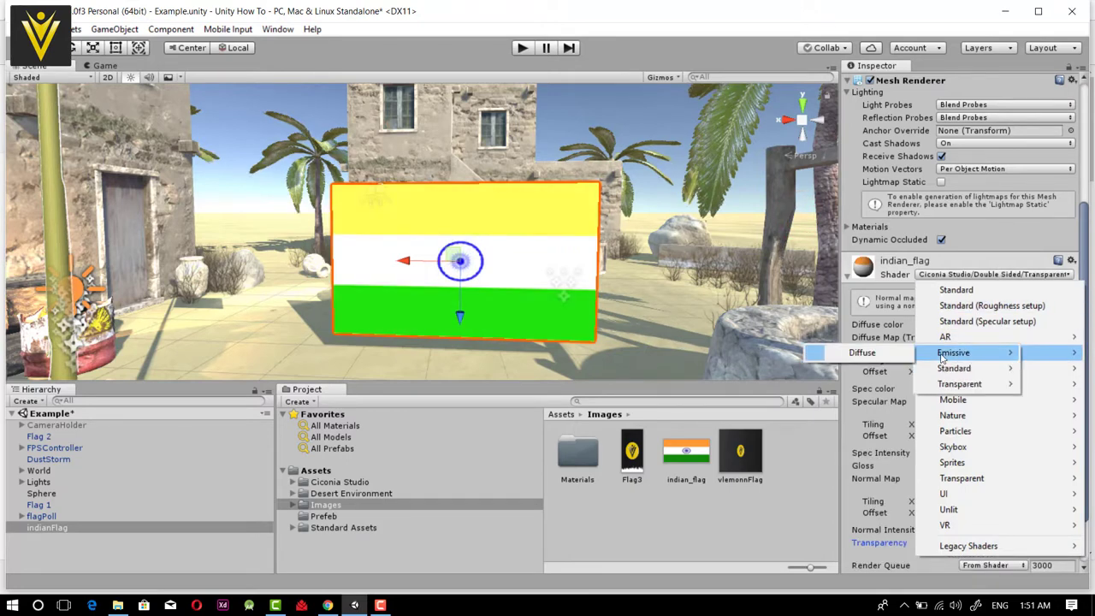
{"action": "left_click", "coordinate": [953, 352]}
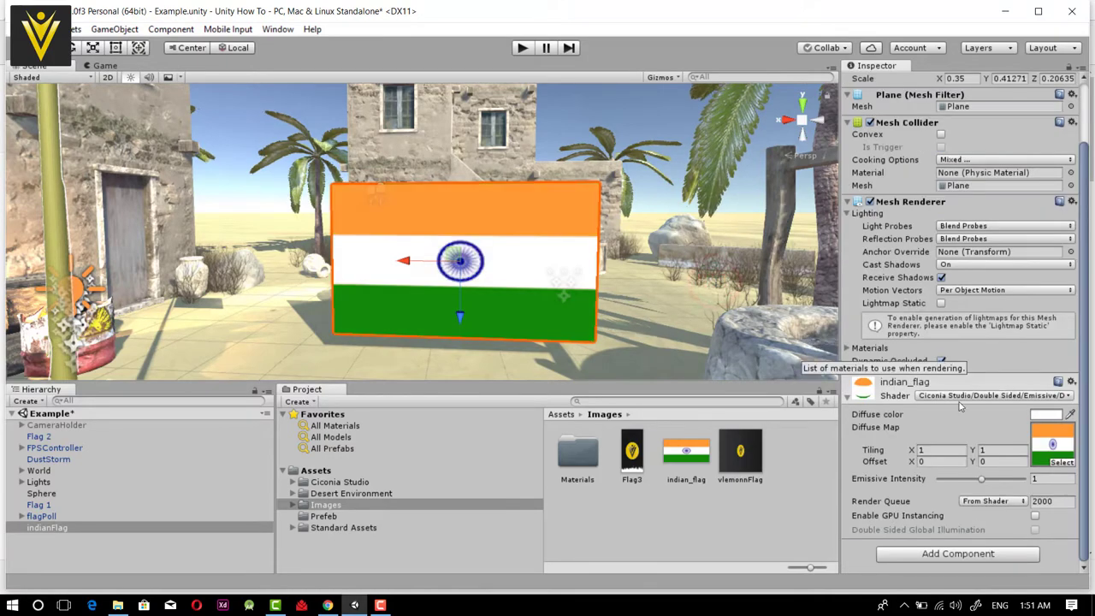
{"action": "scroll", "coordinate": [647, 347], "scroll_direction": "down", "scroll_amount": 3}
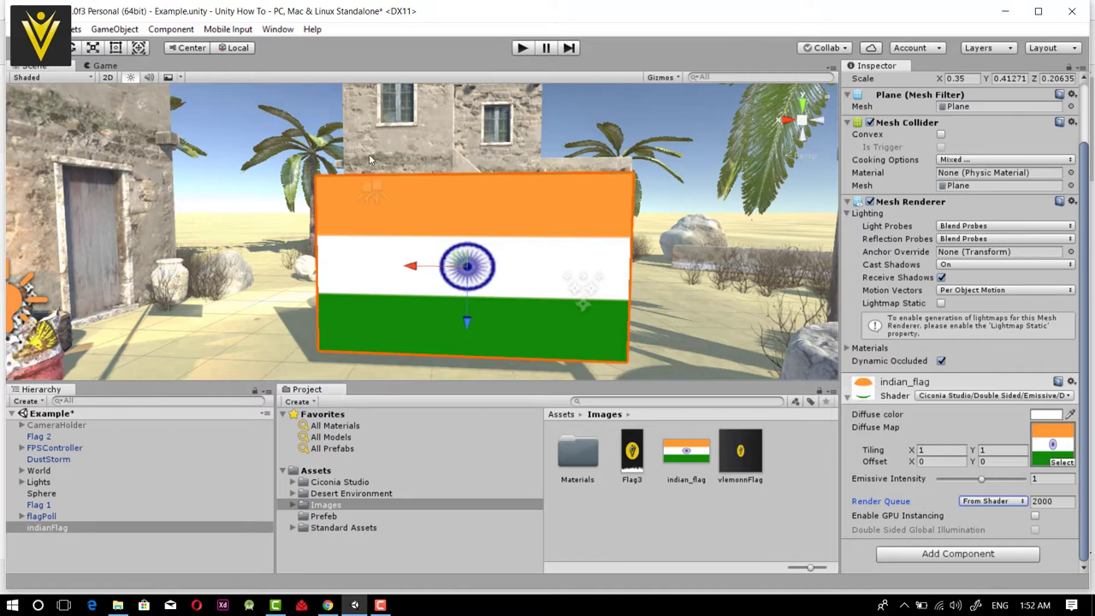
Switch to Chrome to view the Double Sided Shaders page address on the Unity Asset Store, and return to Unity
{"action": "key", "text": "alt+Tab"}
{"action": "key", "text": "alt+Tab"}
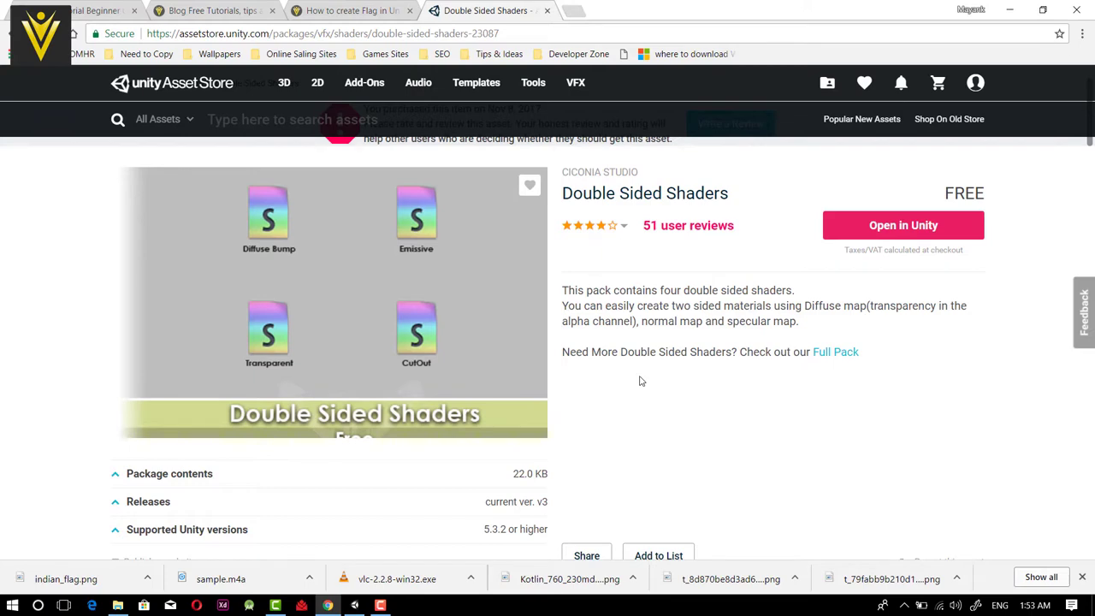
{"action": "left_click", "coordinate": [510, 34]}
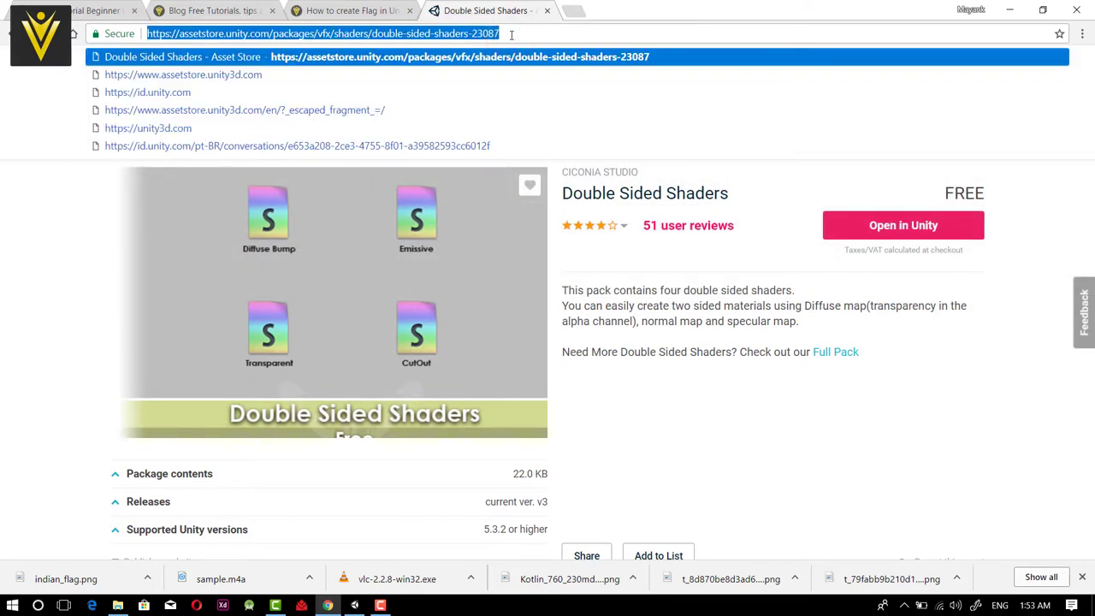
{"action": "key", "text": "alt+Tab"}
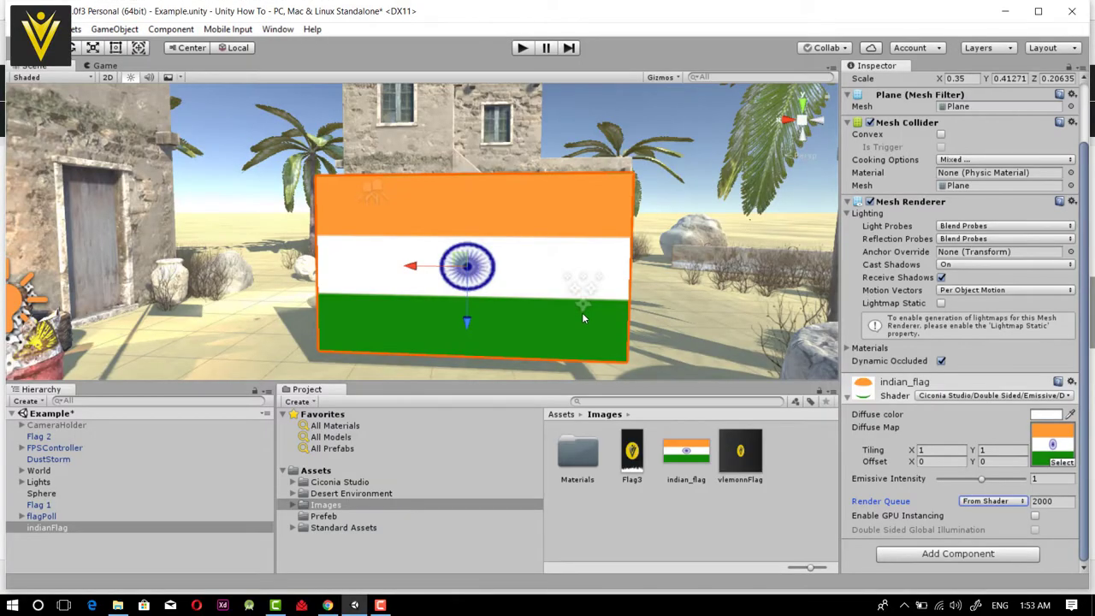
Run the scene in play mode to check how the upright flag looks, and stop it
{"action": "scroll", "coordinate": [583, 314], "scroll_direction": "down", "scroll_amount": 5}
{"action": "scroll", "coordinate": [579, 320], "scroll_direction": "up", "scroll_amount": 8}
{"action": "scroll", "coordinate": [565, 314], "scroll_direction": "down", "scroll_amount": 5}
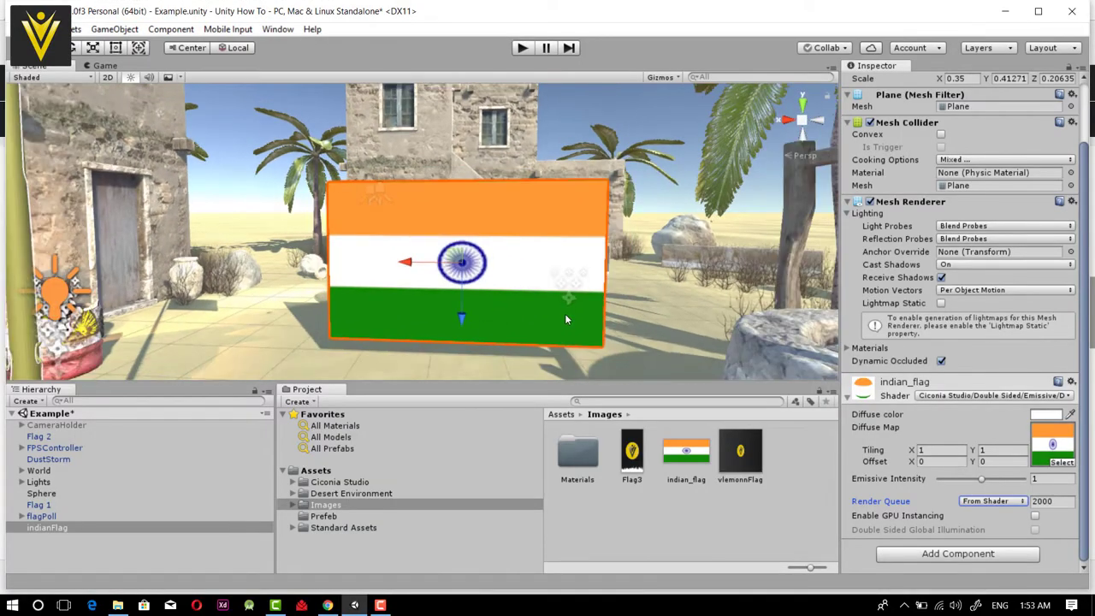
{"action": "left_click", "coordinate": [522, 49]}
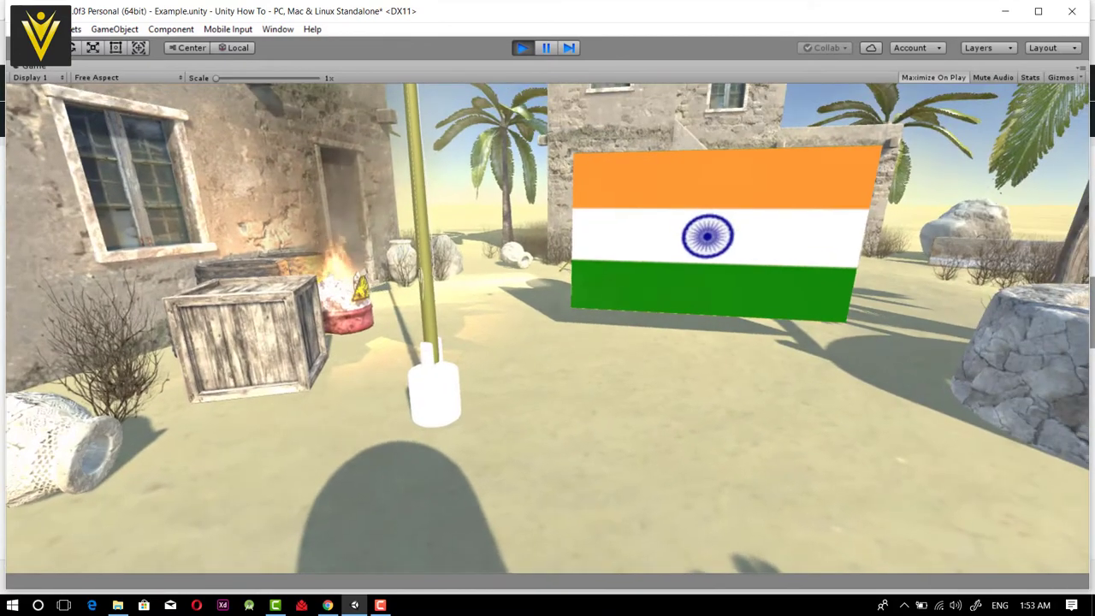
{"action": "key", "text": "ctrl+p"}
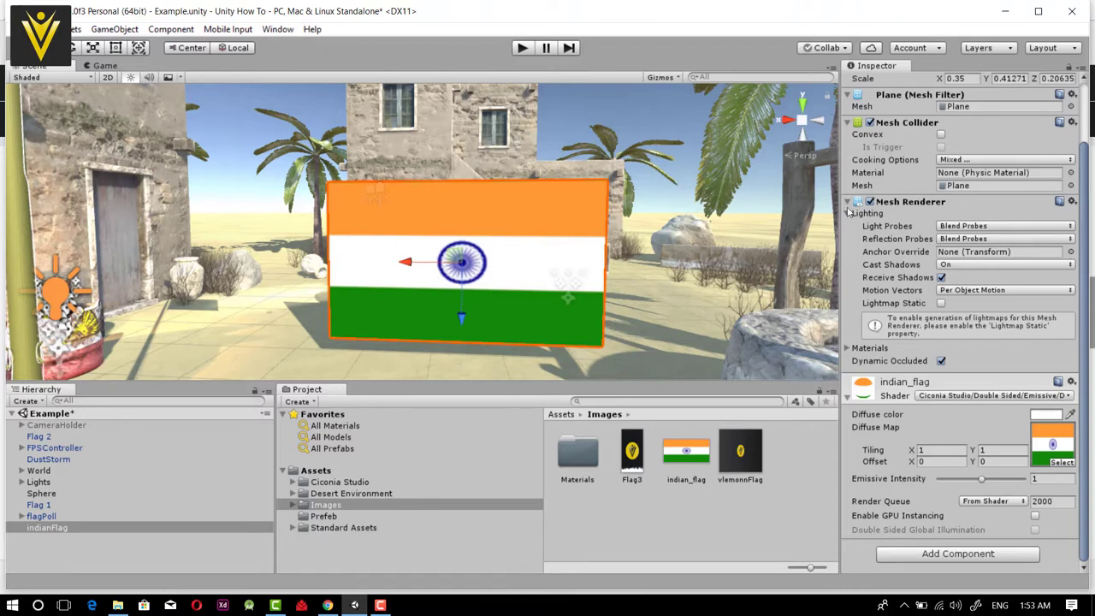
Add a Cloth component to the indianFlag plane
{"action": "left_click", "coordinate": [848, 203]}
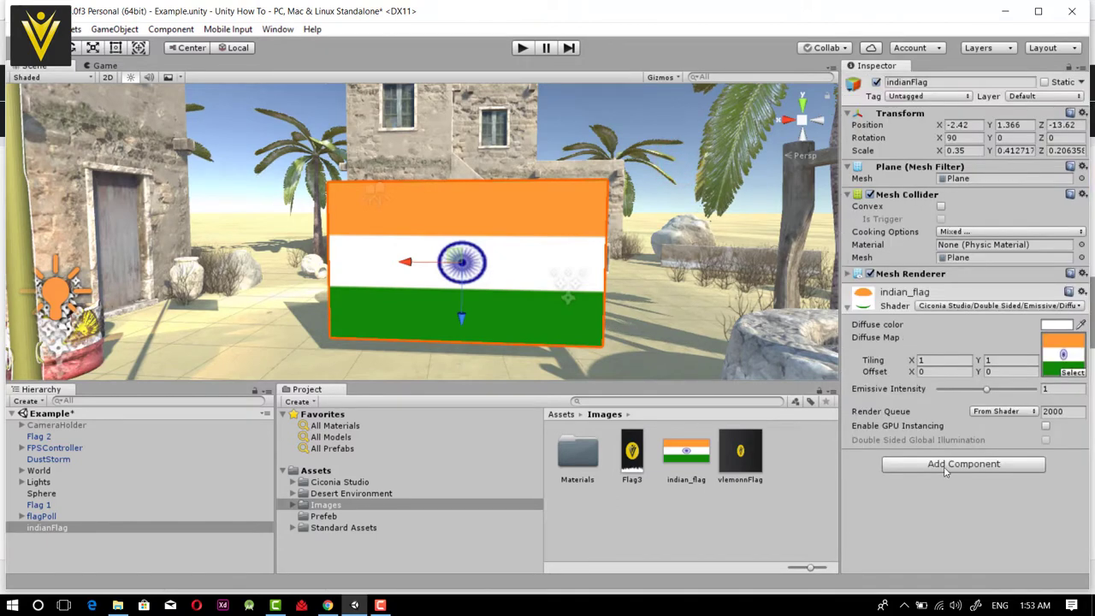
{"action": "left_click", "coordinate": [755, 373]}
{"action": "key", "text": "ctrl+shift+a"}
{"action": "type", "text": "Clo"}
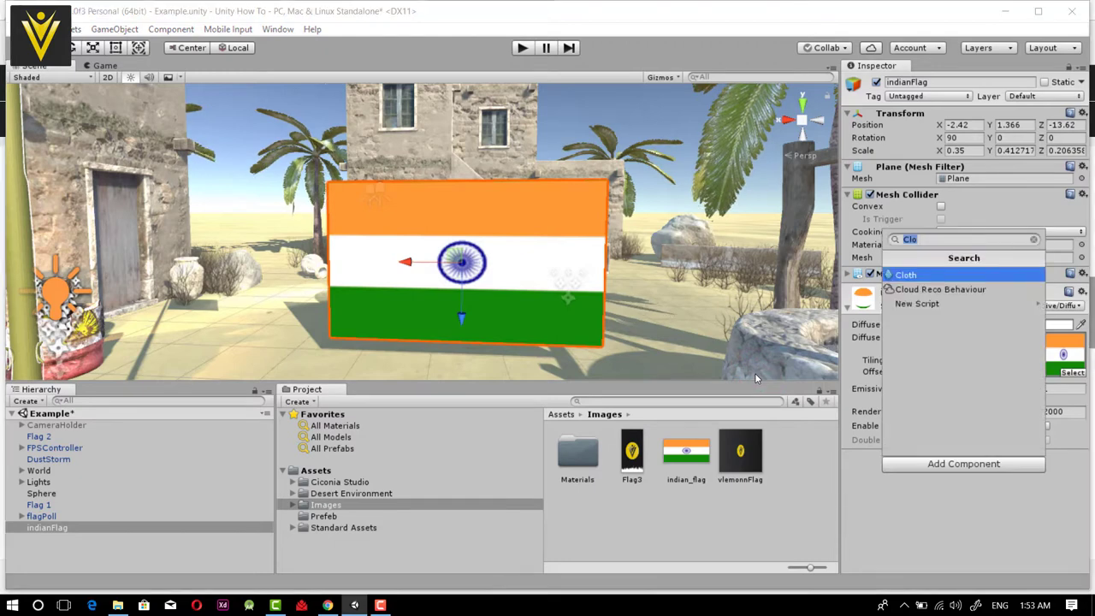
{"action": "left_click", "coordinate": [907, 274]}
{"action": "scroll", "coordinate": [895, 425], "scroll_direction": "down", "scroll_amount": 4}
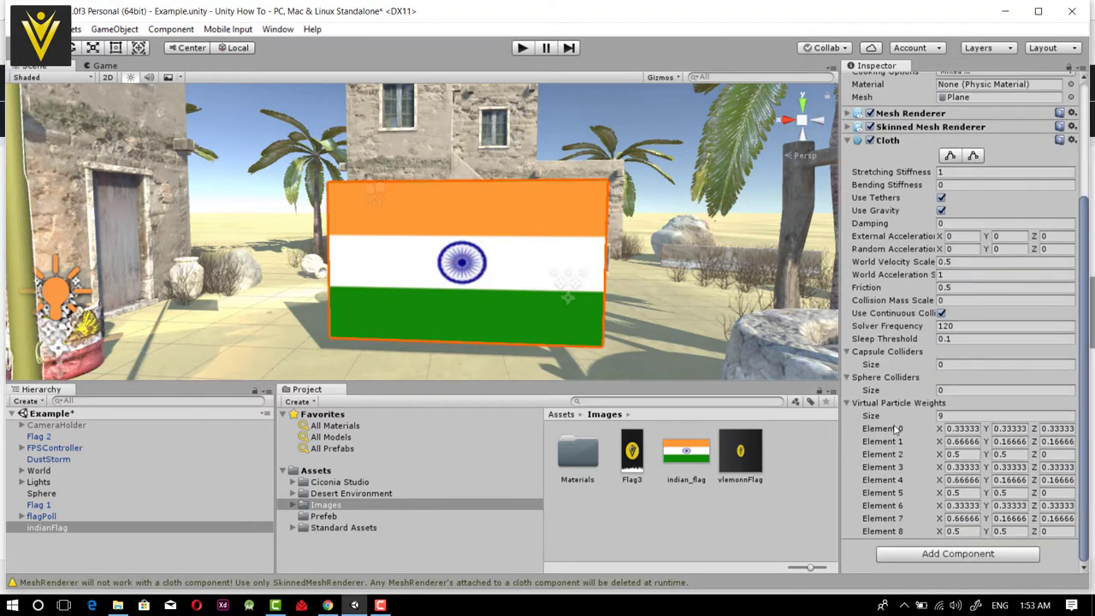
Remove the Mesh Collider component from the indianFlag plane
{"action": "scroll", "coordinate": [893, 428], "scroll_direction": "up", "scroll_amount": 4}
{"action": "right_click", "coordinate": [912, 196]}
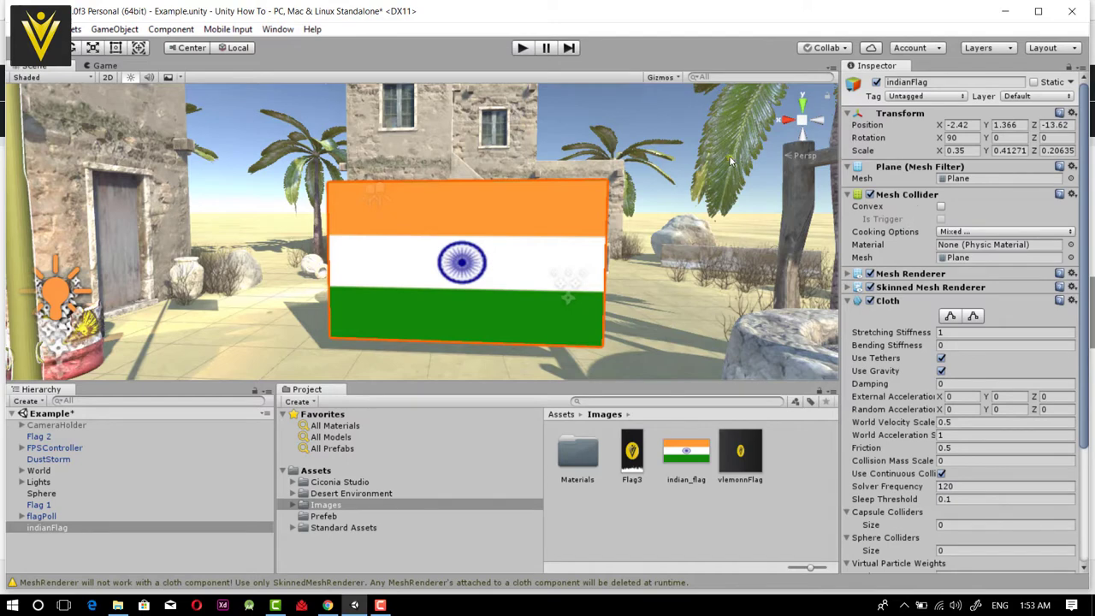
{"action": "left_click", "coordinate": [729, 159]}
{"action": "left_click", "coordinate": [951, 227]}
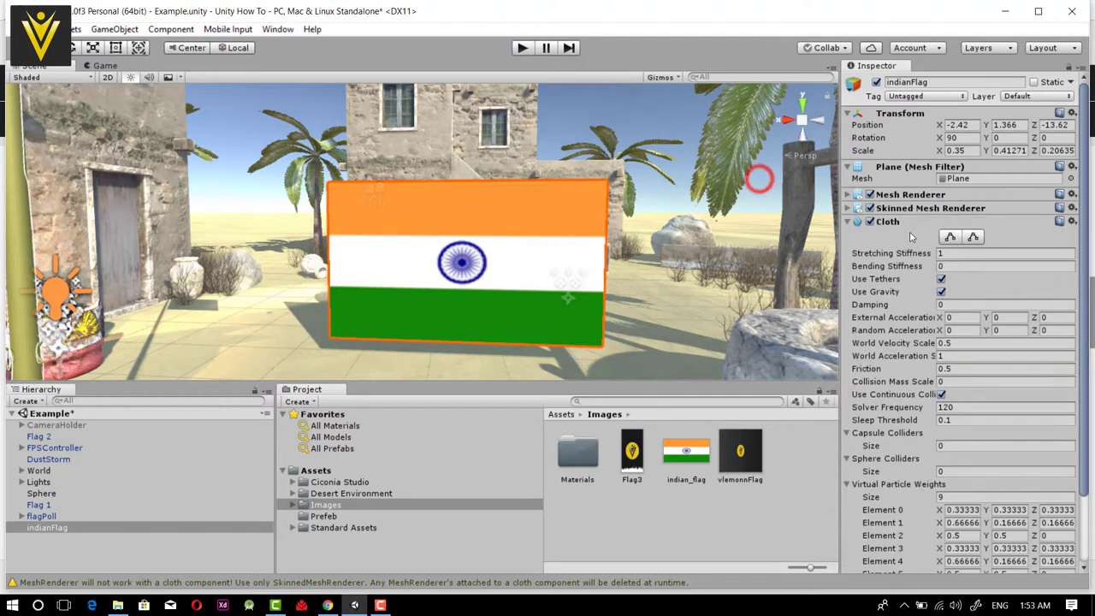
{"action": "scroll", "coordinate": [906, 475], "scroll_direction": "down", "scroll_amount": 2}
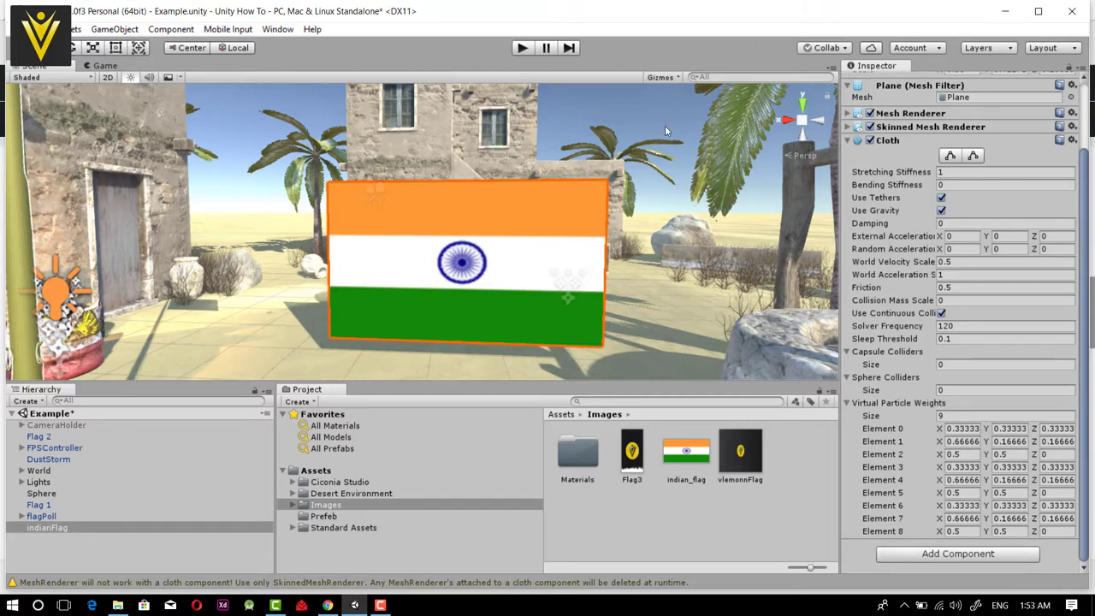
Run the scene, turn off Maximize On Play for the Game view, and restart play mode
{"action": "left_click", "coordinate": [522, 48]}
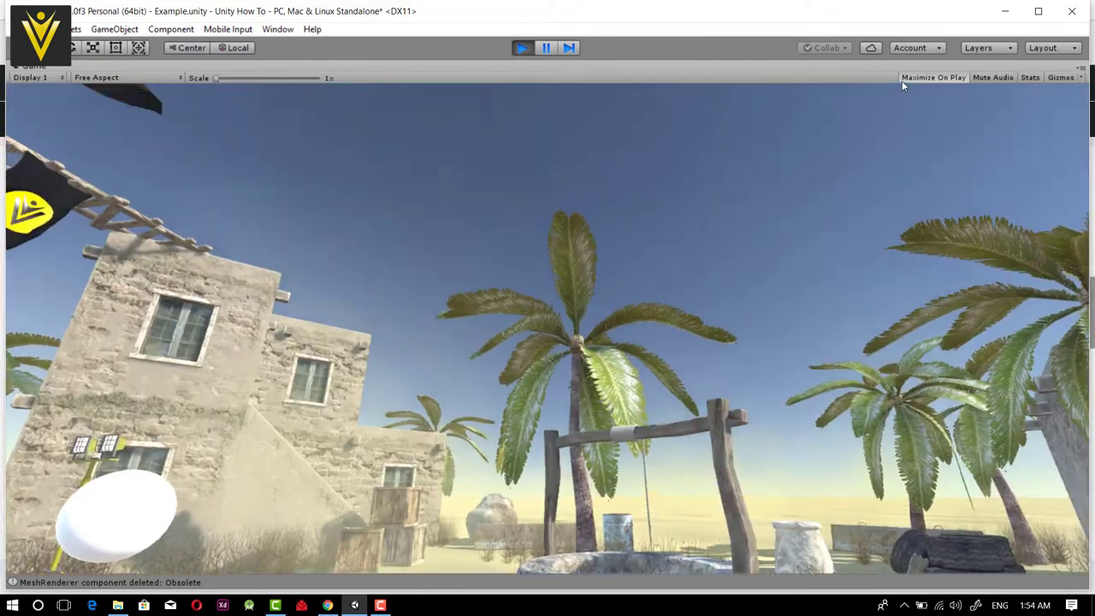
{"action": "left_click", "coordinate": [908, 78]}
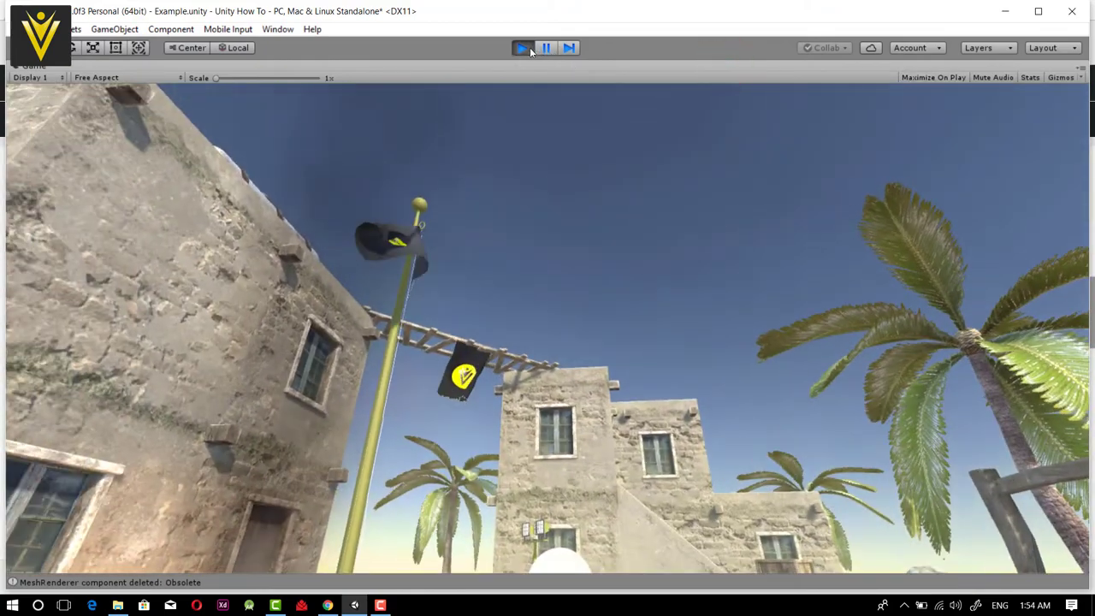
{"action": "left_click", "coordinate": [528, 48]}
{"action": "left_click", "coordinate": [527, 48]}
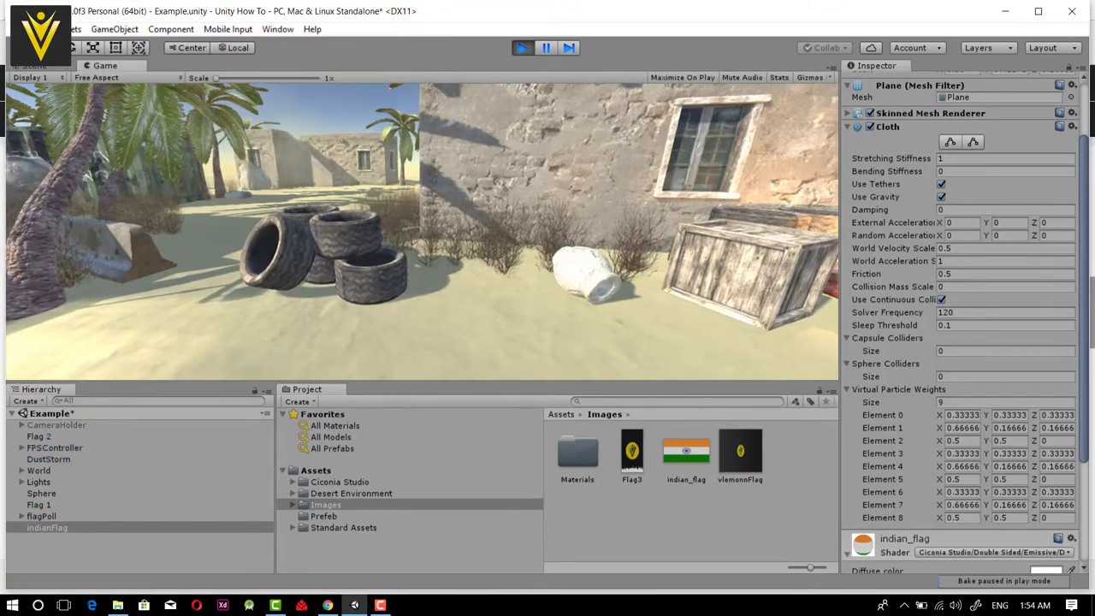
Watch how the cloth flag behaves in the Scene view while the scene runs, and stop play mode
{"action": "left_click", "coordinate": [34, 65]}
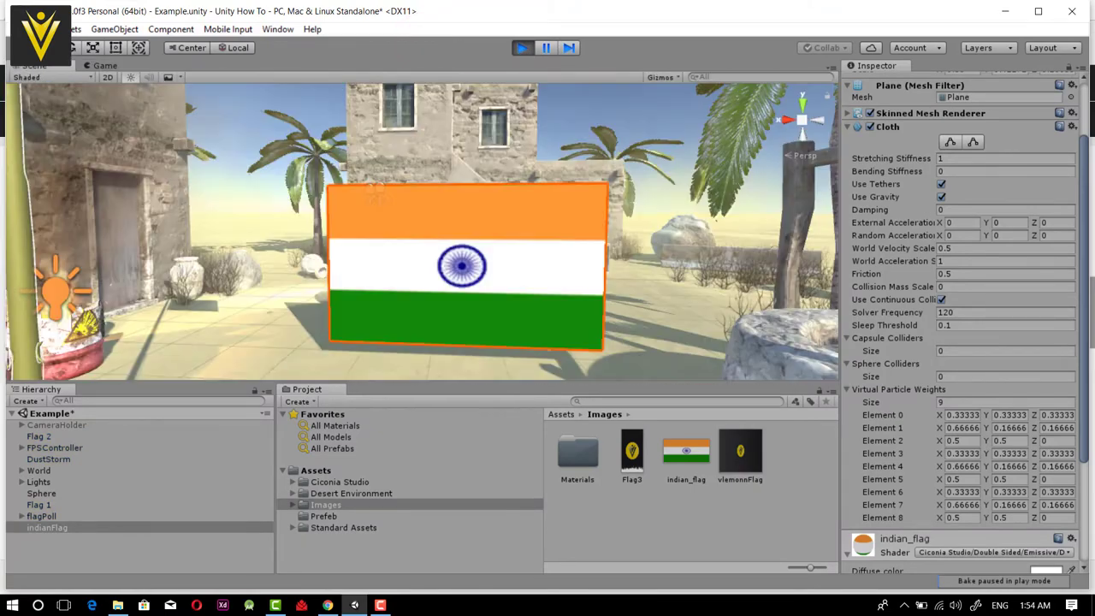
{"action": "double_click", "coordinate": [67, 531]}
{"action": "left_click", "coordinate": [67, 530]}
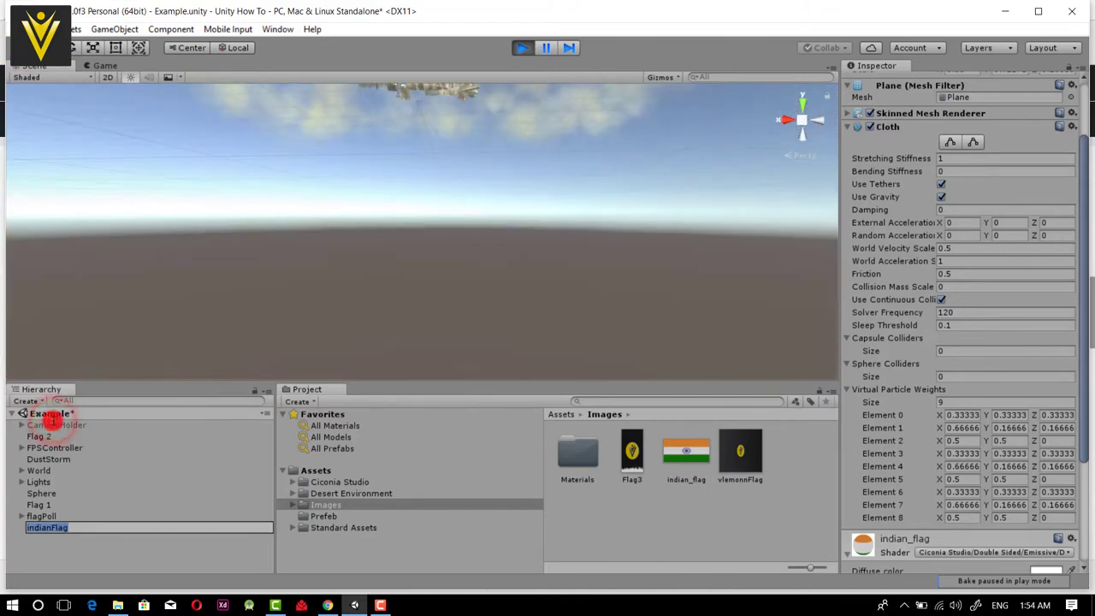
{"action": "left_click", "coordinate": [61, 539]}
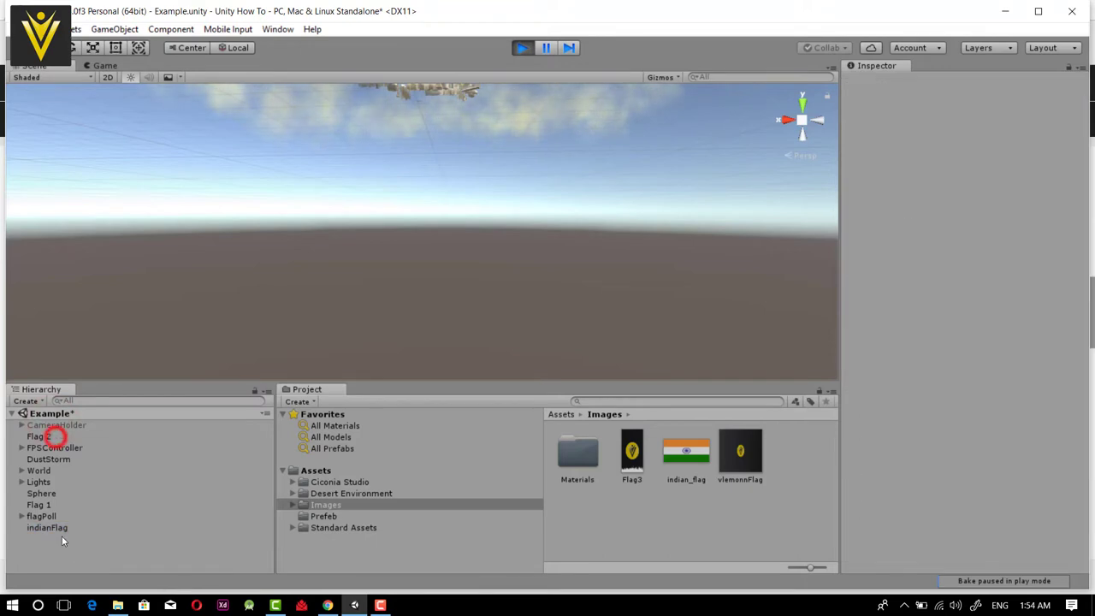
{"action": "left_click", "coordinate": [61, 531]}
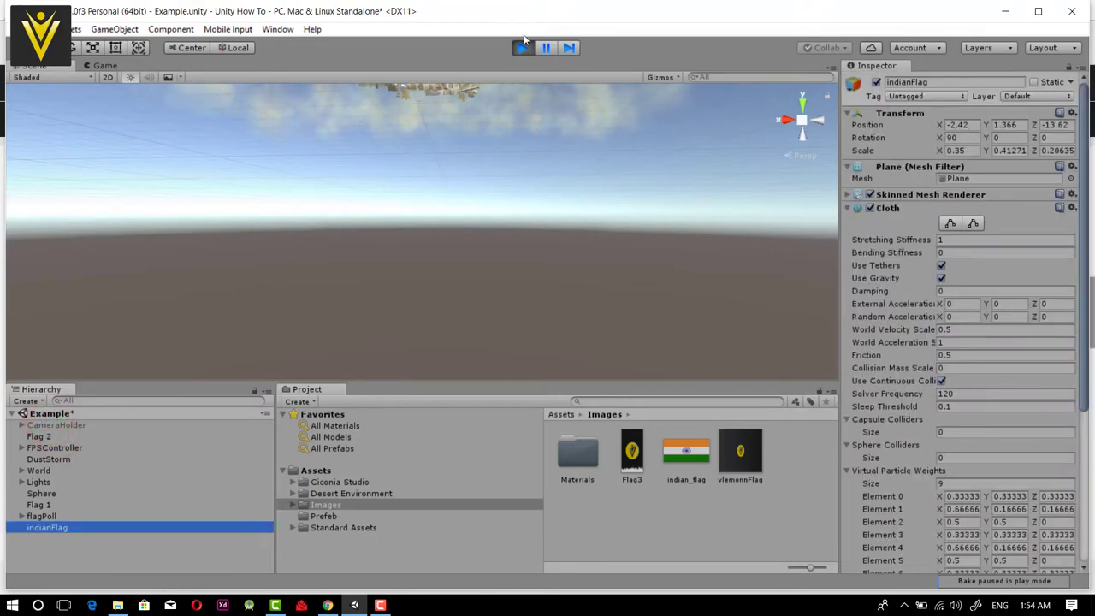
{"action": "left_click", "coordinate": [523, 46]}
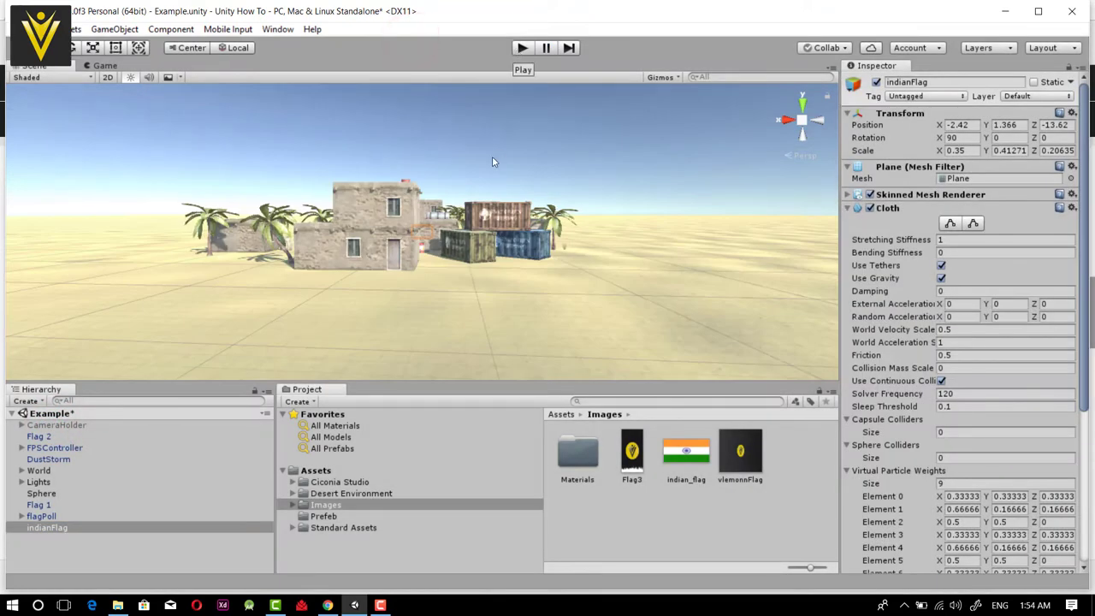
Open the flag's cloth constraints for editing and select its three leftmost columns of vertices
{"action": "scroll", "coordinate": [415, 228], "scroll_direction": "up", "scroll_amount": 3}
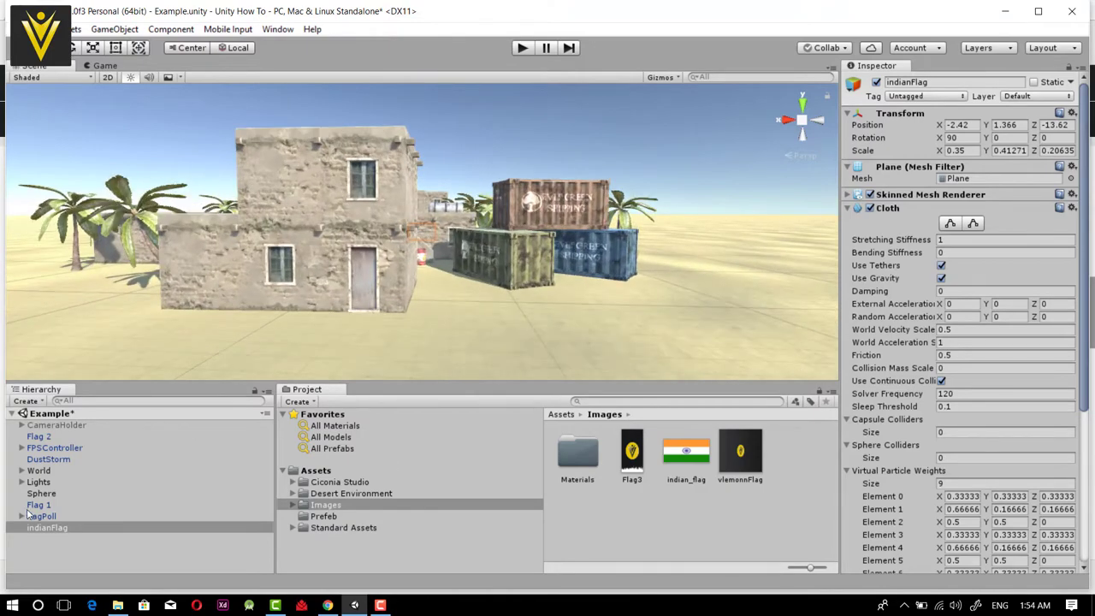
{"action": "double_click", "coordinate": [47, 527]}
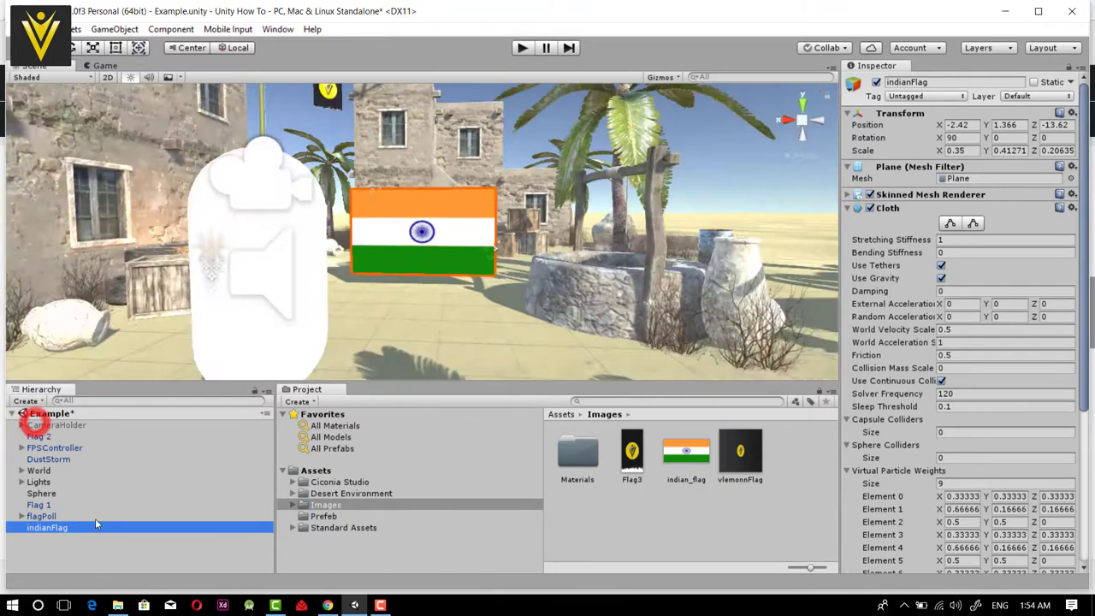
{"action": "scroll", "coordinate": [462, 314], "scroll_direction": "up", "scroll_amount": 4}
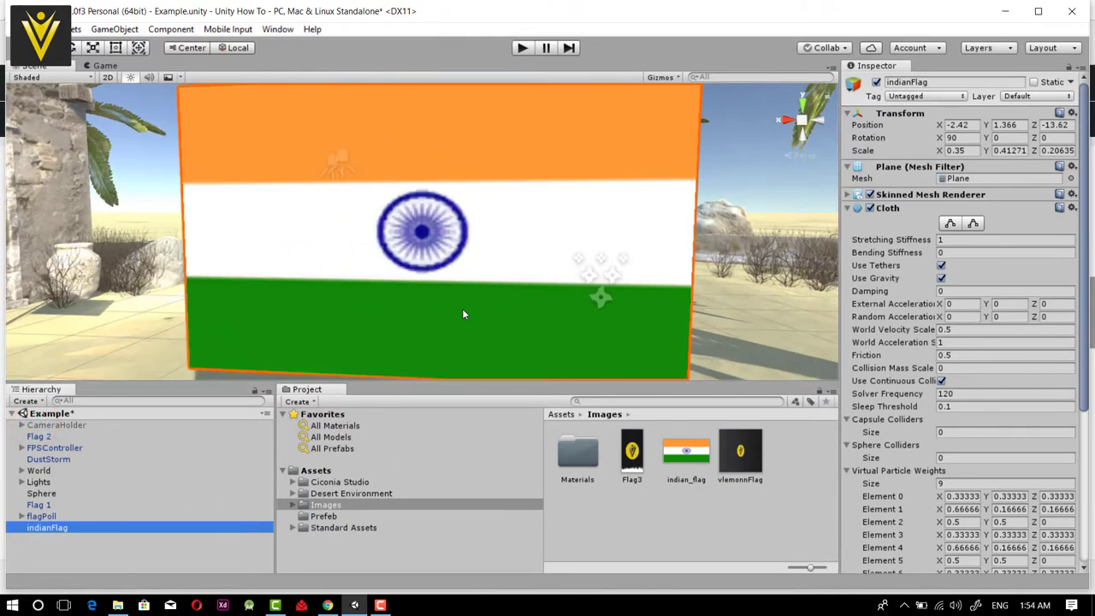
{"action": "scroll", "coordinate": [462, 314], "scroll_direction": "down", "scroll_amount": 3}
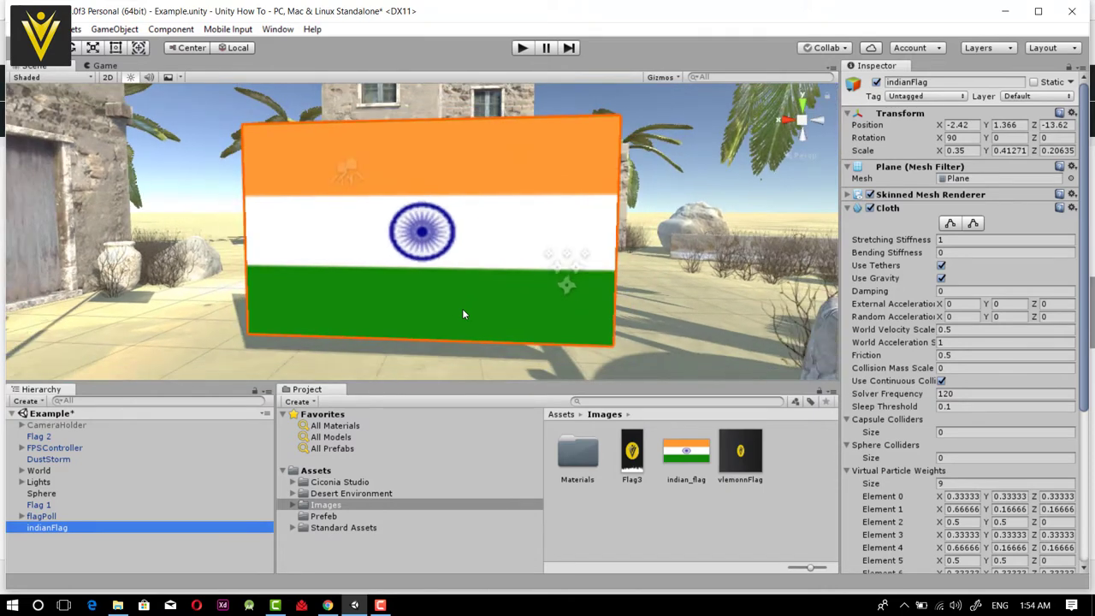
{"action": "scroll", "coordinate": [462, 314], "scroll_direction": "down", "scroll_amount": 2}
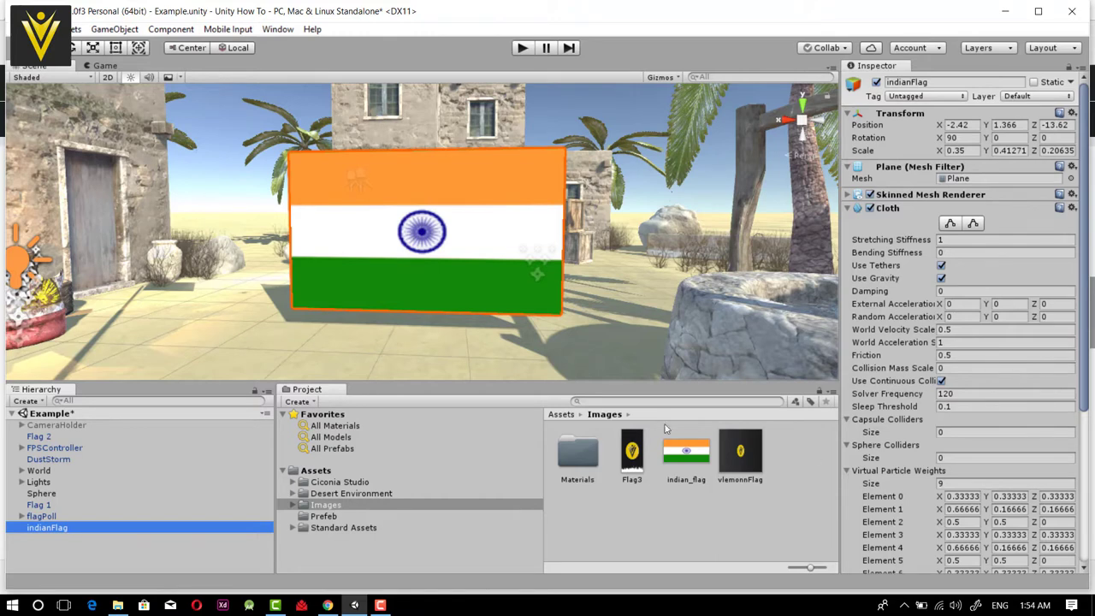
{"action": "left_click", "coordinate": [686, 452]}
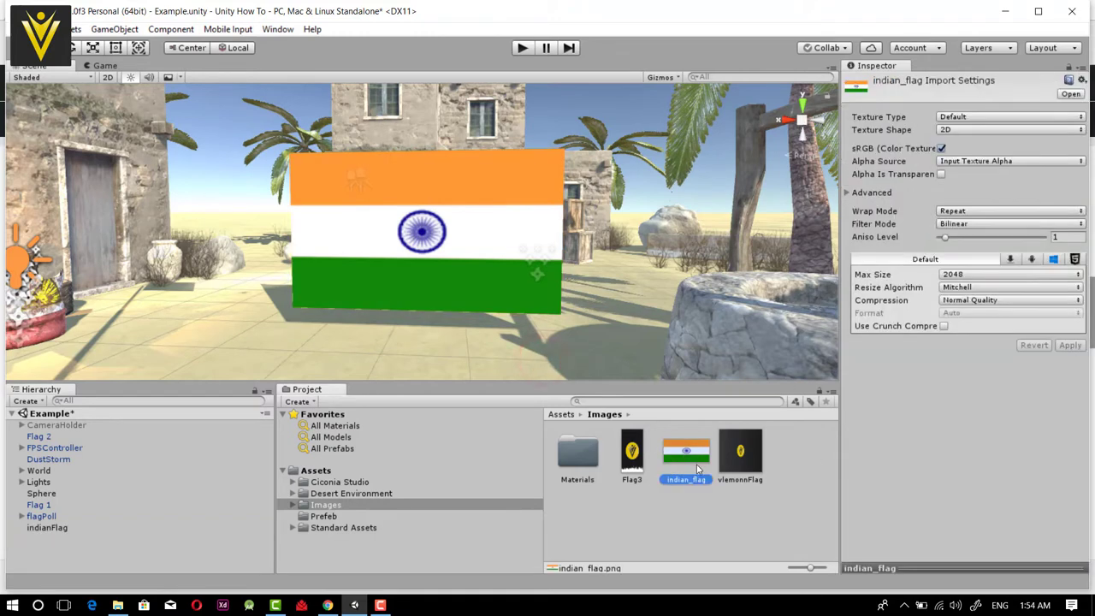
{"action": "left_click", "coordinate": [47, 527]}
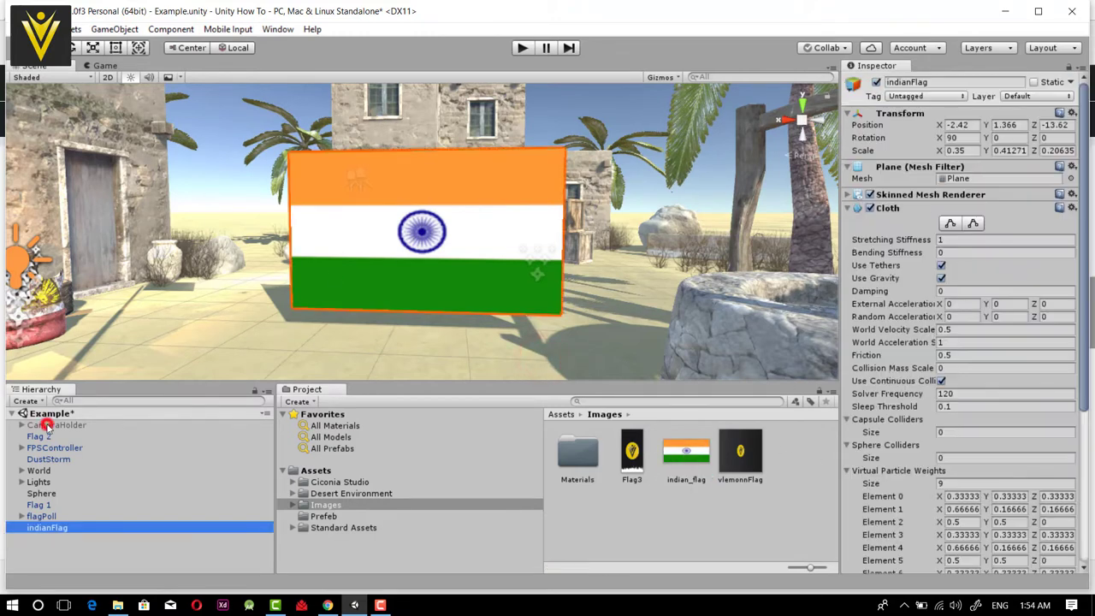
{"action": "left_click", "coordinate": [949, 224]}
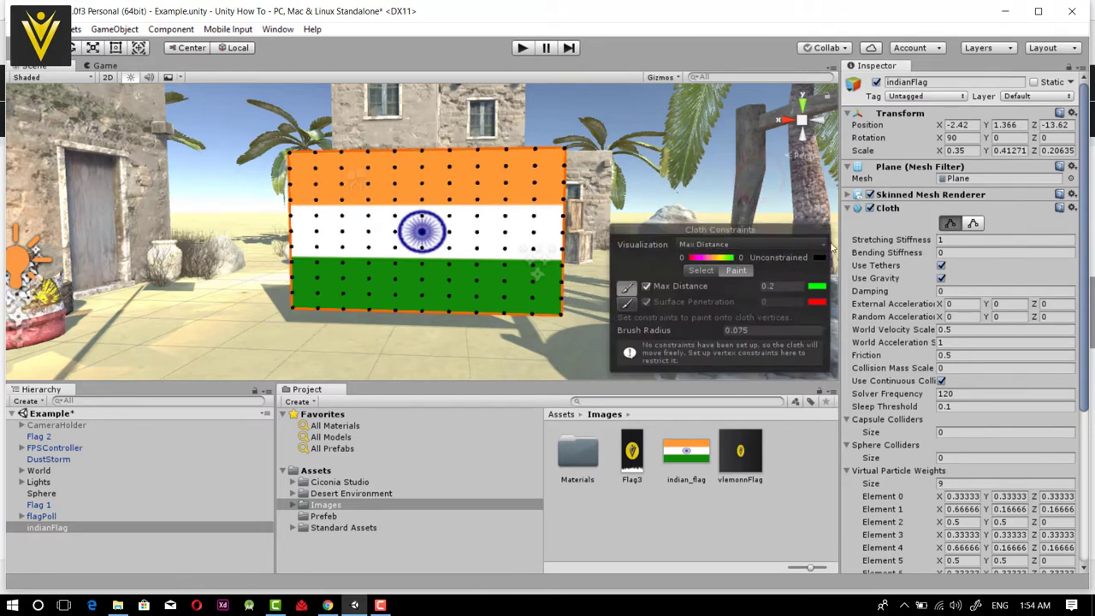
{"action": "left_click", "coordinate": [700, 270]}
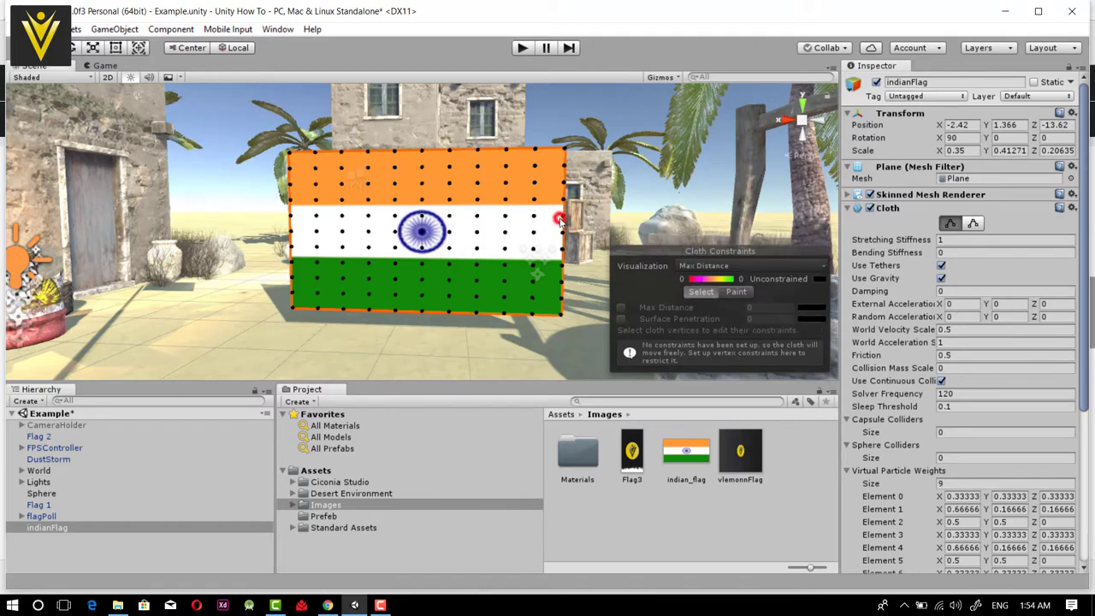
{"action": "left_click_drag", "start_coordinate": [255, 141], "coordinate": [362, 346]}
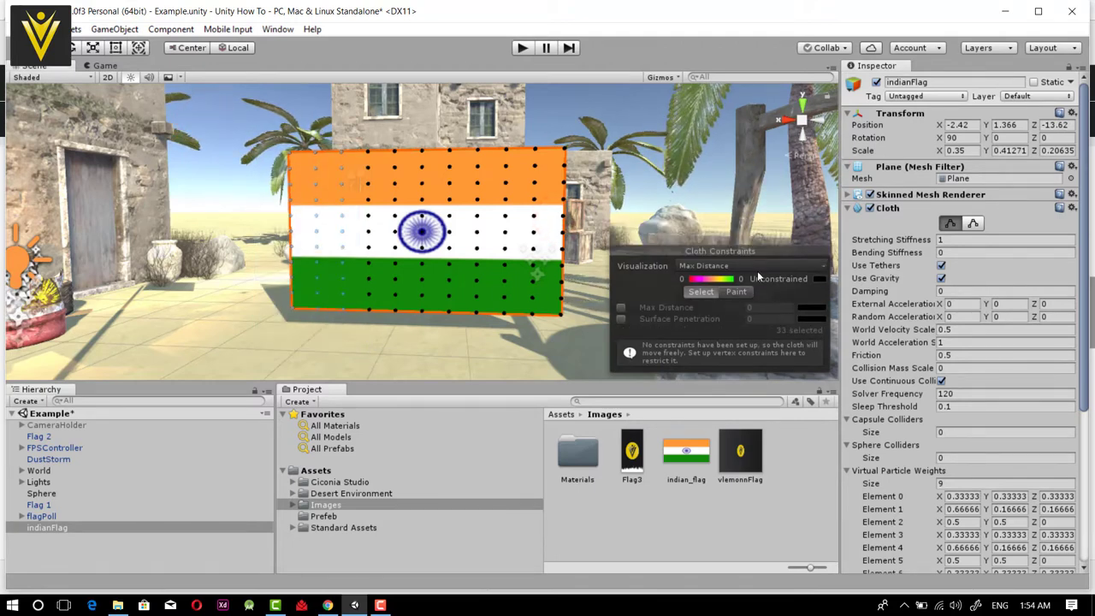
Switch the cloth constraints to painting and set the brush radius to 0.16
{"action": "left_click", "coordinate": [737, 292]}
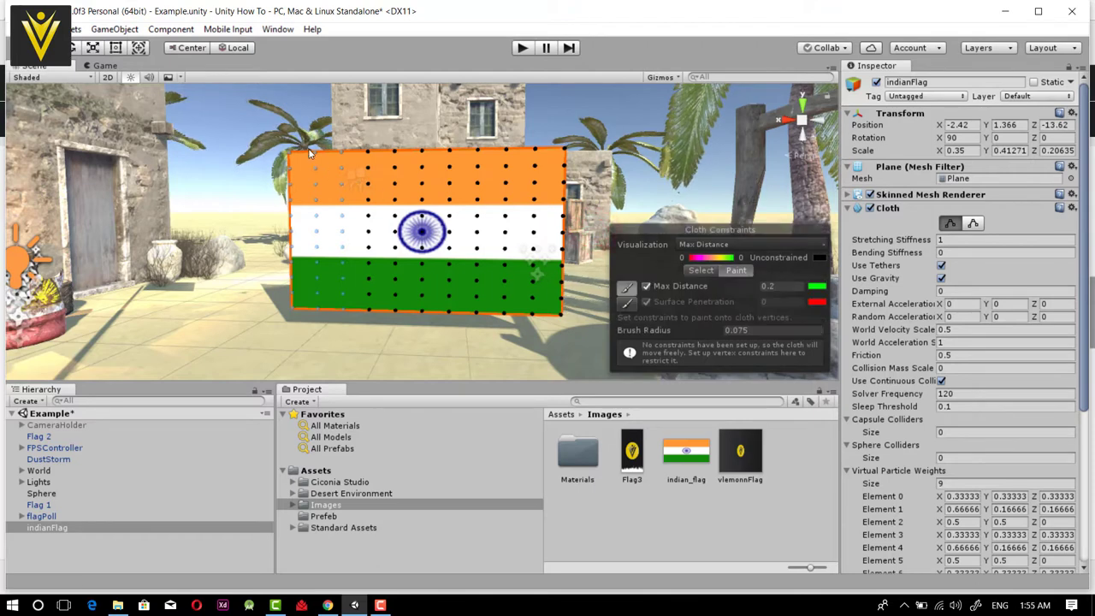
{"action": "left_click", "coordinate": [230, 109]}
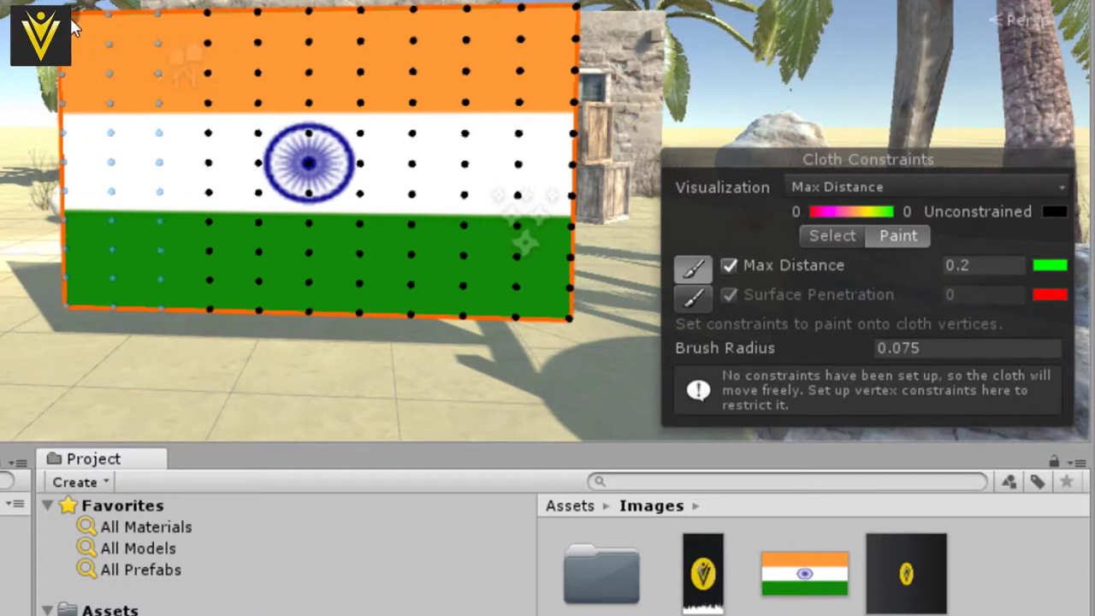
{"action": "scroll", "coordinate": [33, 109], "scroll_direction": "down", "scroll_amount": 8}
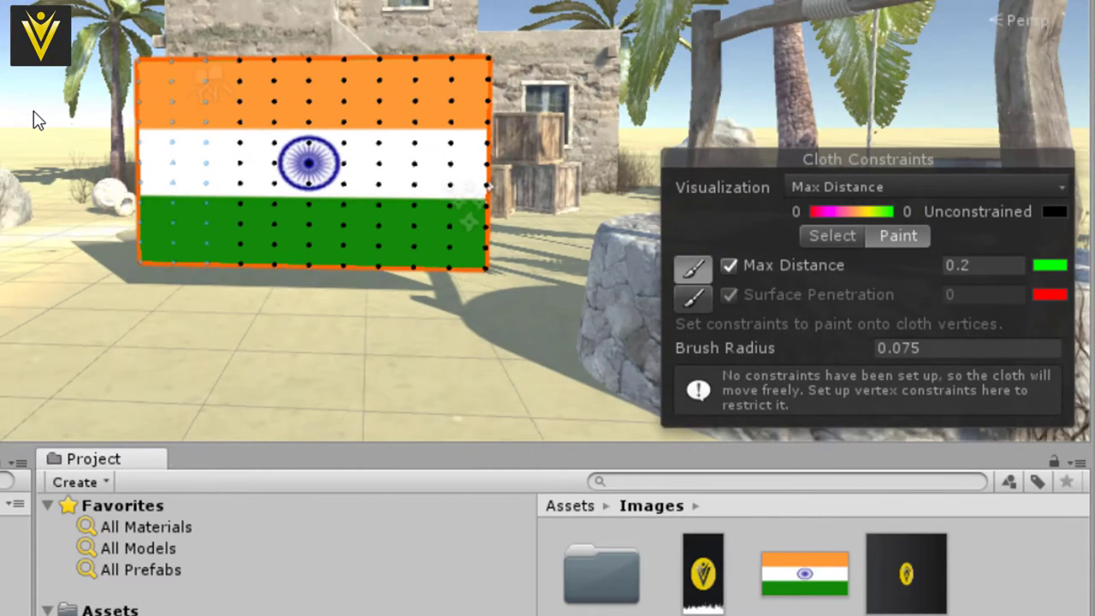
{"action": "scroll", "coordinate": [33, 111], "scroll_direction": "up", "scroll_amount": 4}
{"action": "scroll", "coordinate": [37, 94], "scroll_direction": "up", "scroll_amount": 2}
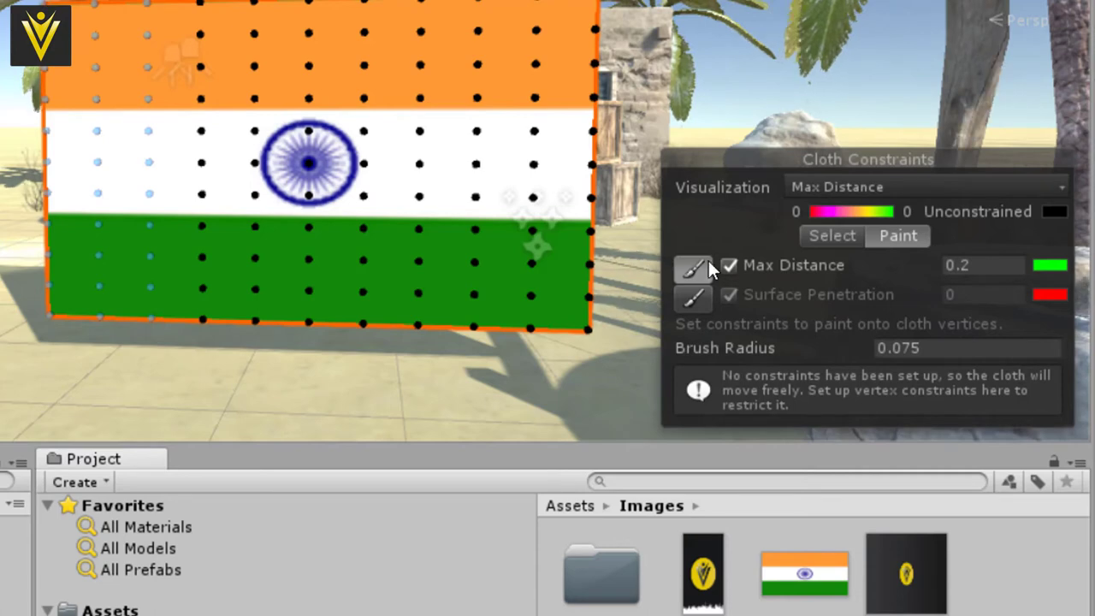
{"action": "left_click", "coordinate": [882, 345]}
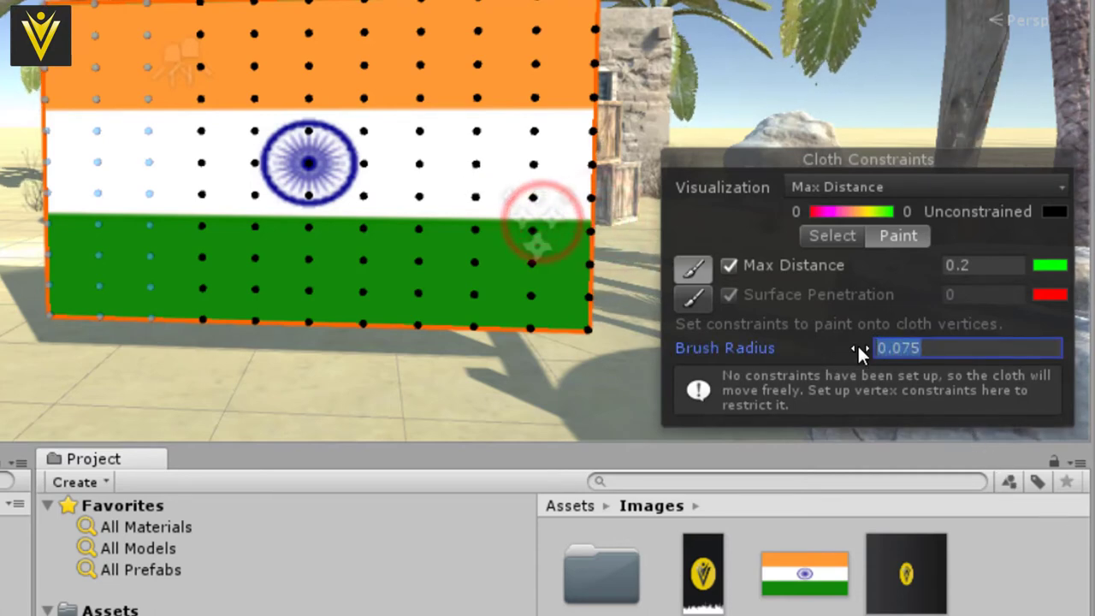
{"action": "left_click_drag", "start_coordinate": [857, 344], "coordinate": [874, 343]}
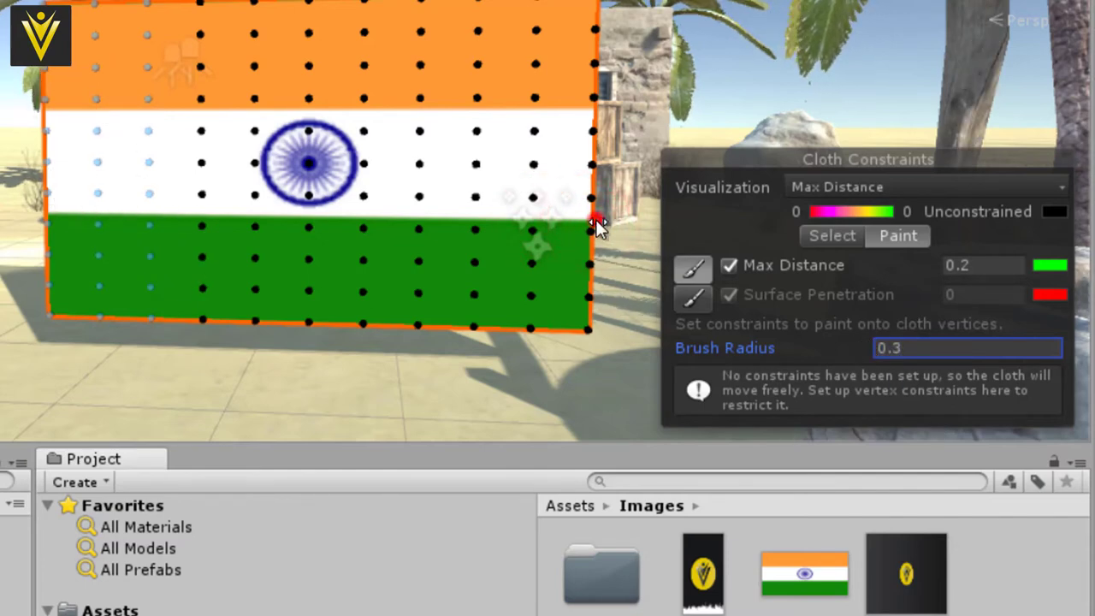
{"action": "left_click_drag", "start_coordinate": [858, 343], "coordinate": [853, 345]}
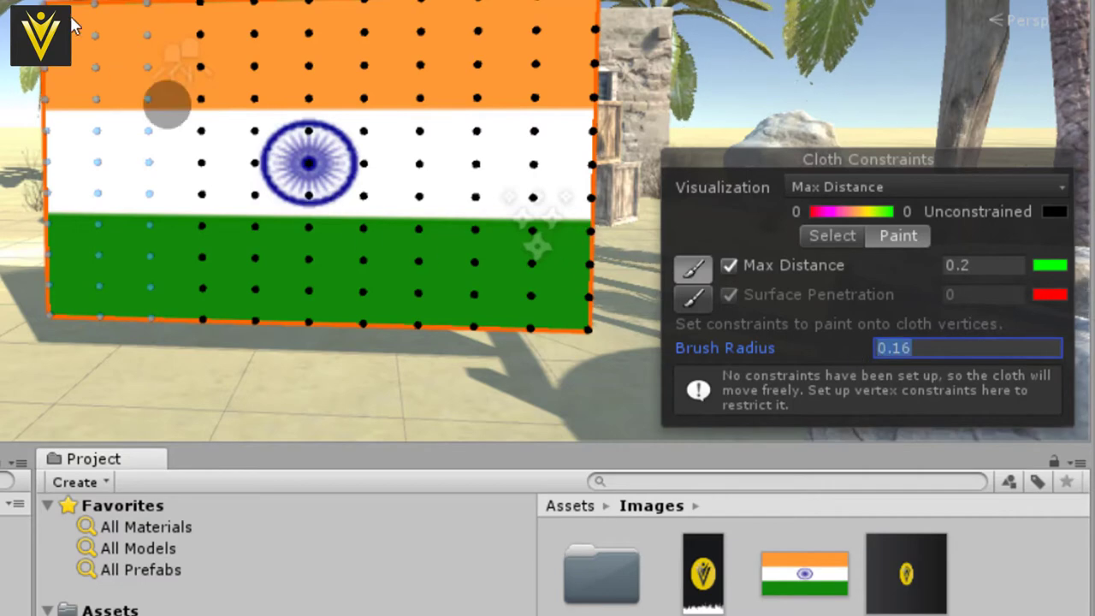
Try painting a Max Distance of 0.2 on flag vertices, undo the last stroke, and return to vertex selection
{"action": "left_click", "coordinate": [44, 36]}
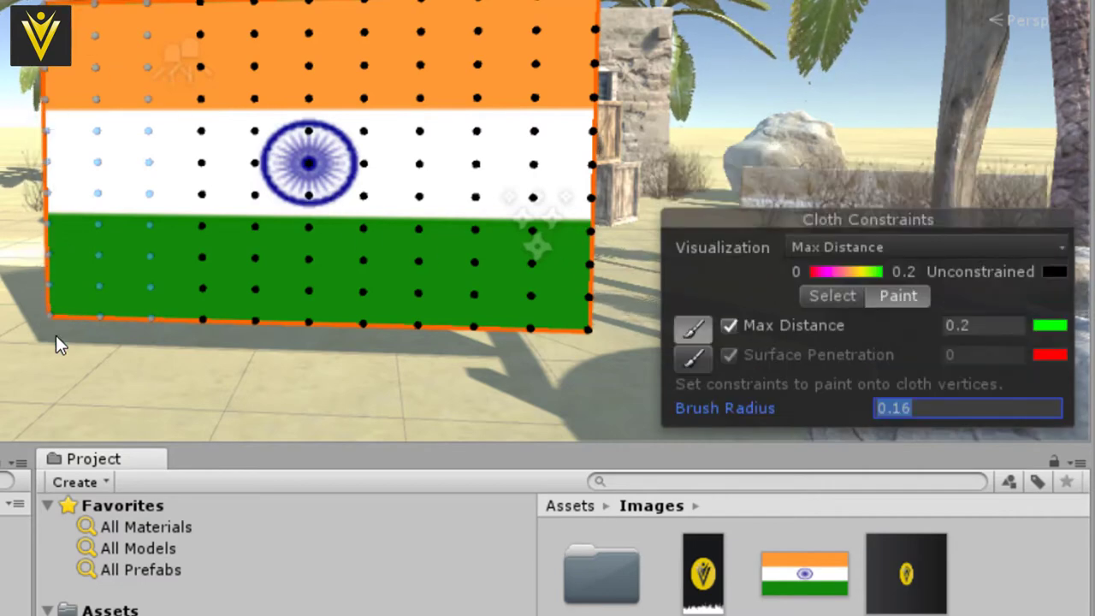
{"action": "left_click", "coordinate": [276, 228]}
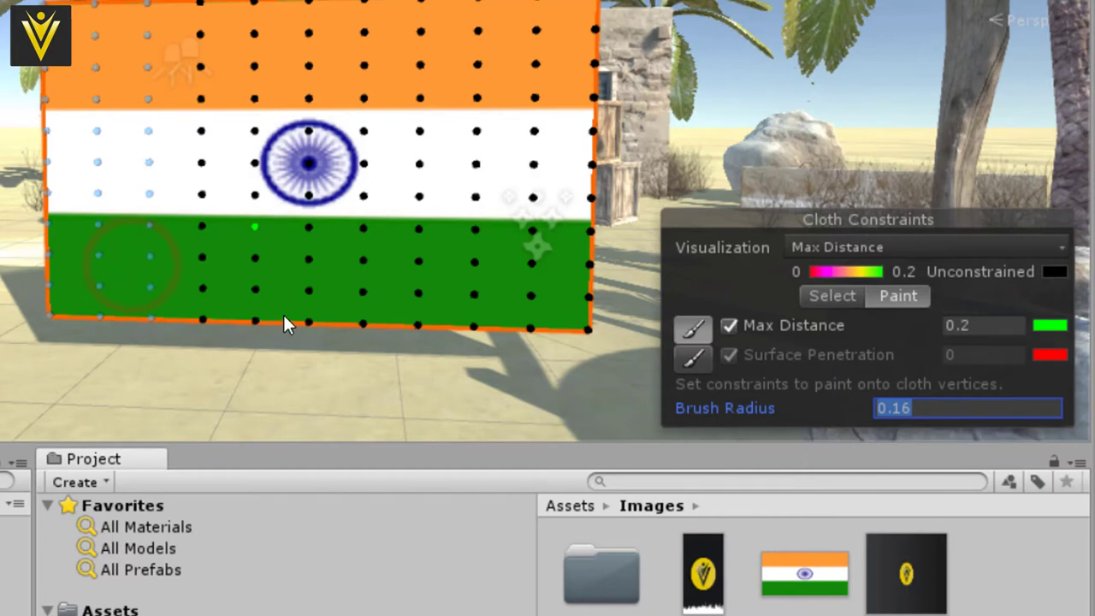
{"action": "key", "text": "ctrl+z"}
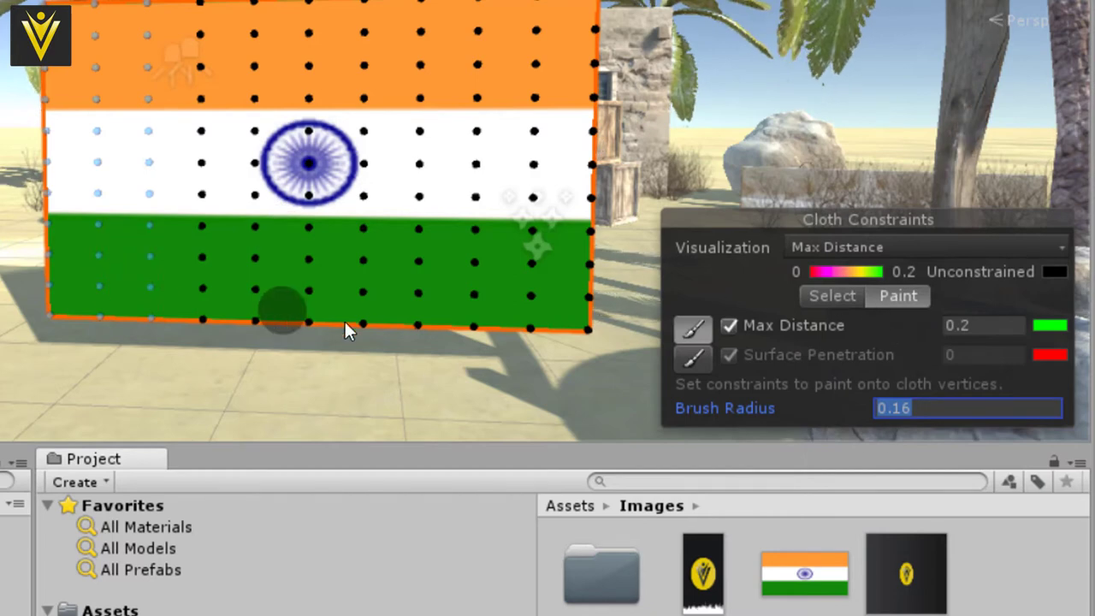
{"action": "left_click", "coordinate": [833, 296]}
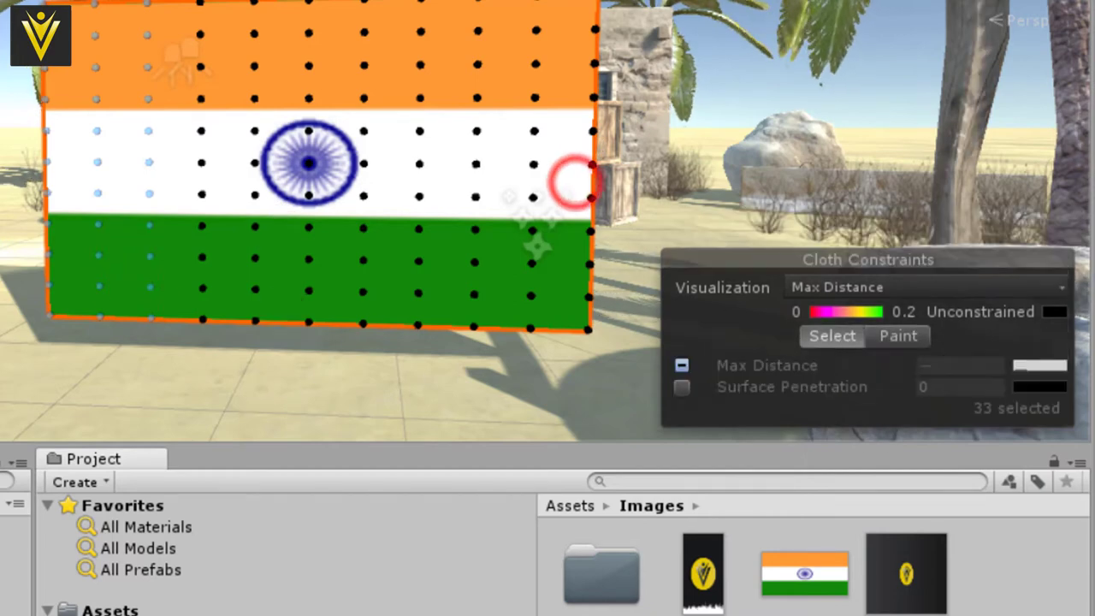
Clear the Max Distance constraint from the flag's second and third vertex columns, keeping the leftmost column constrained at 0.2
{"action": "mouse_move", "coordinate": [1, 1]}
{"action": "left_mouse_down"}
{"action": "mouse_move", "coordinate": [187, 401]}
{"action": "mouse_move", "coordinate": [171, 359]}
{"action": "mouse_move", "coordinate": [223, 313]}
{"action": "left_mouse_up"}
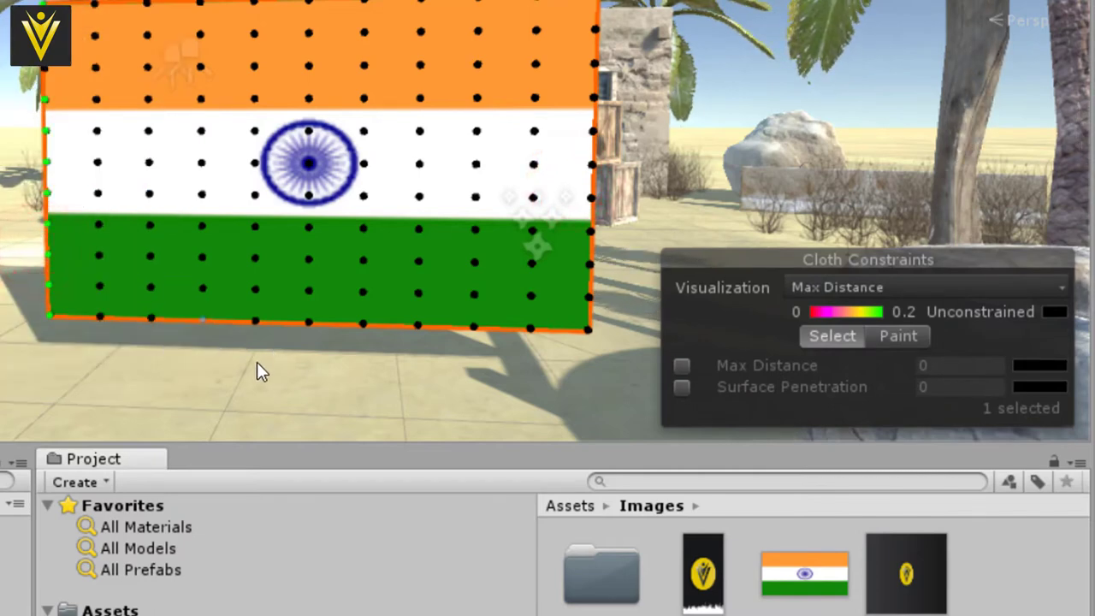
{"action": "left_click", "coordinate": [243, 367]}
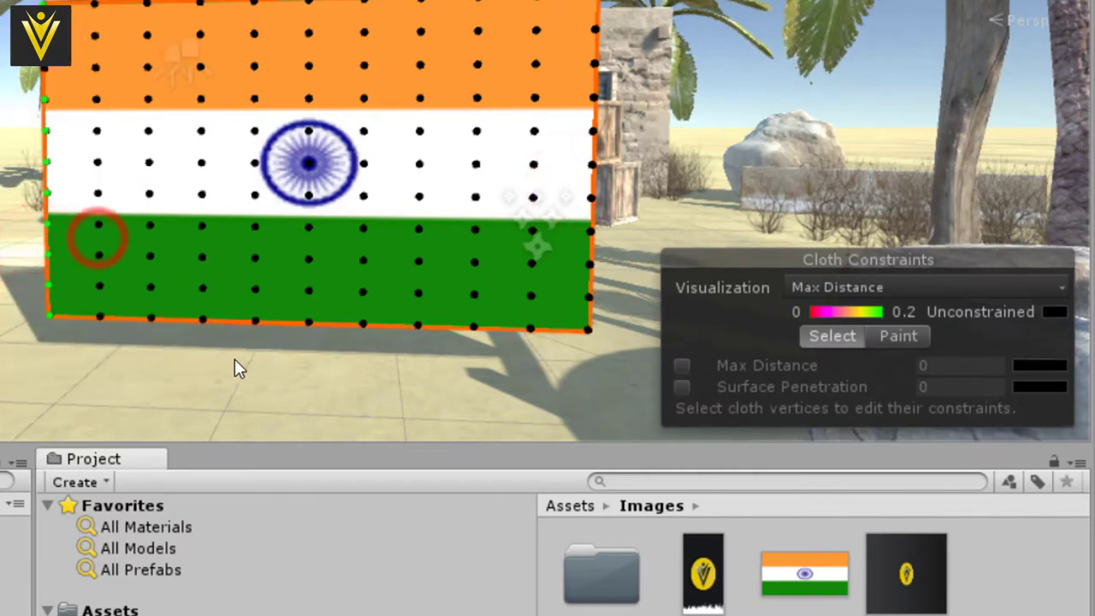
{"action": "left_click", "coordinate": [894, 336]}
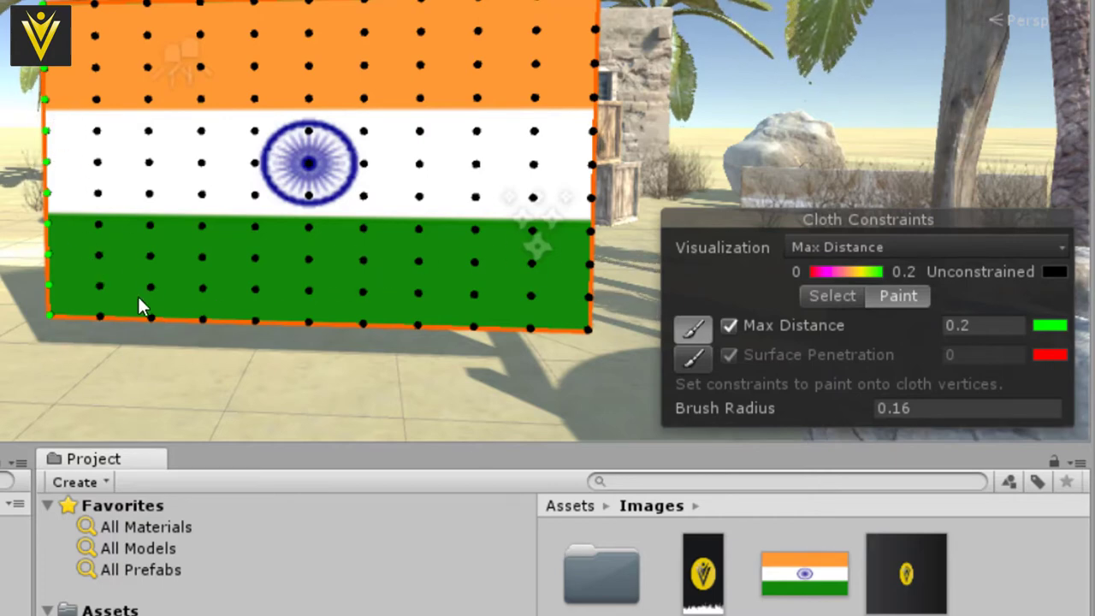
{"action": "left_click", "coordinate": [830, 296]}
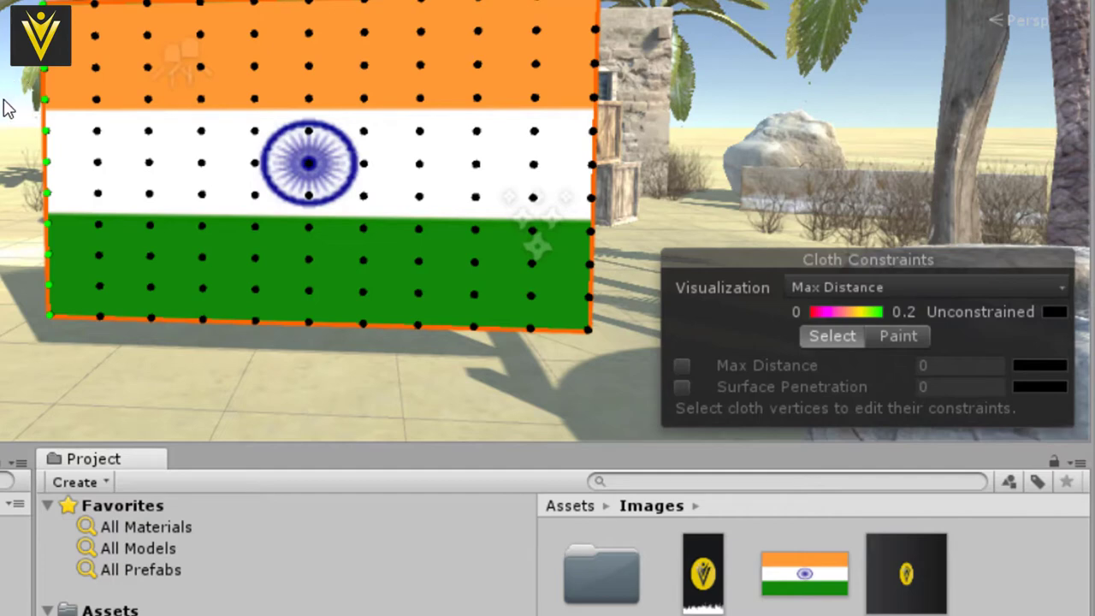
Select the leftmost column's vertices between its two corners and clear their Max Distance constraint
{"action": "left_click_drag", "start_coordinate": [24, 65], "coordinate": [56, 290]}
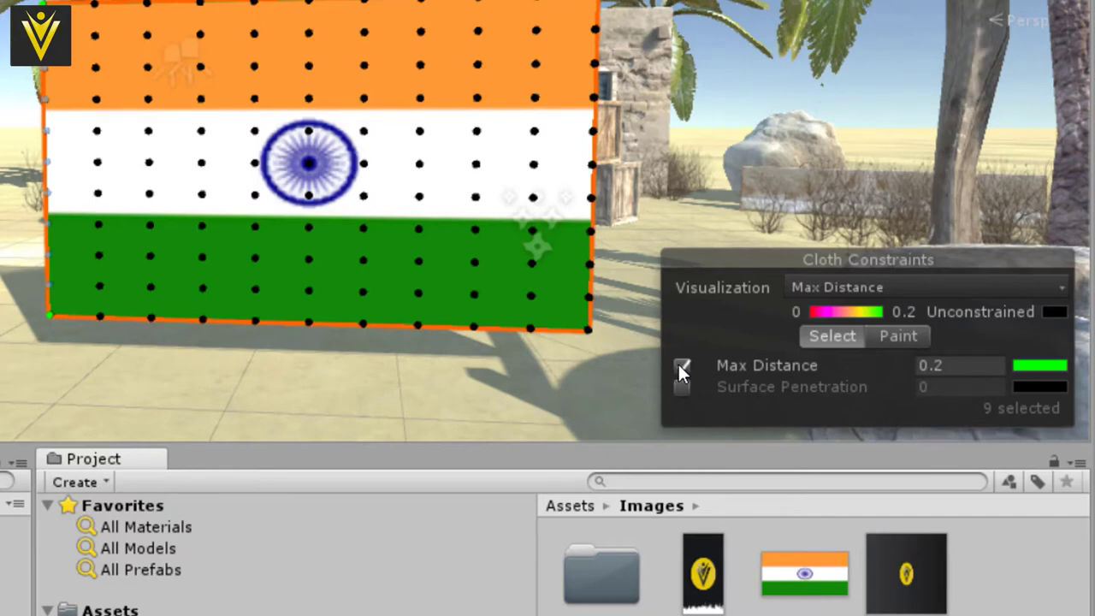
{"action": "left_click", "coordinate": [454, 240]}
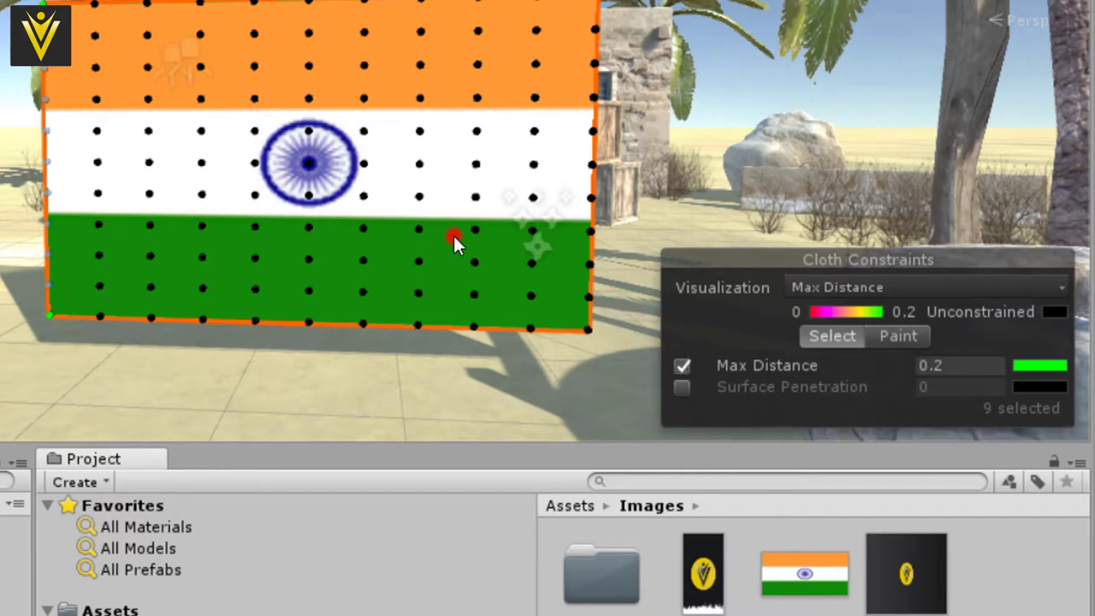
{"action": "left_click", "coordinate": [150, 254]}
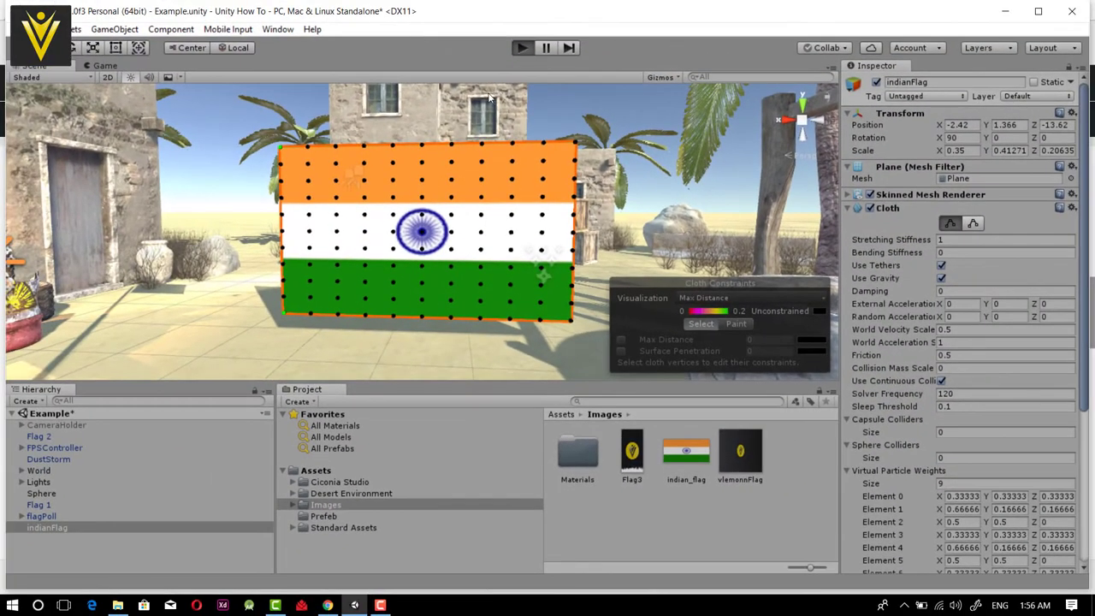
Run the scene to see how the flag hangs with its reduced constraints, and stop play mode
{"action": "left_click", "coordinate": [522, 47]}
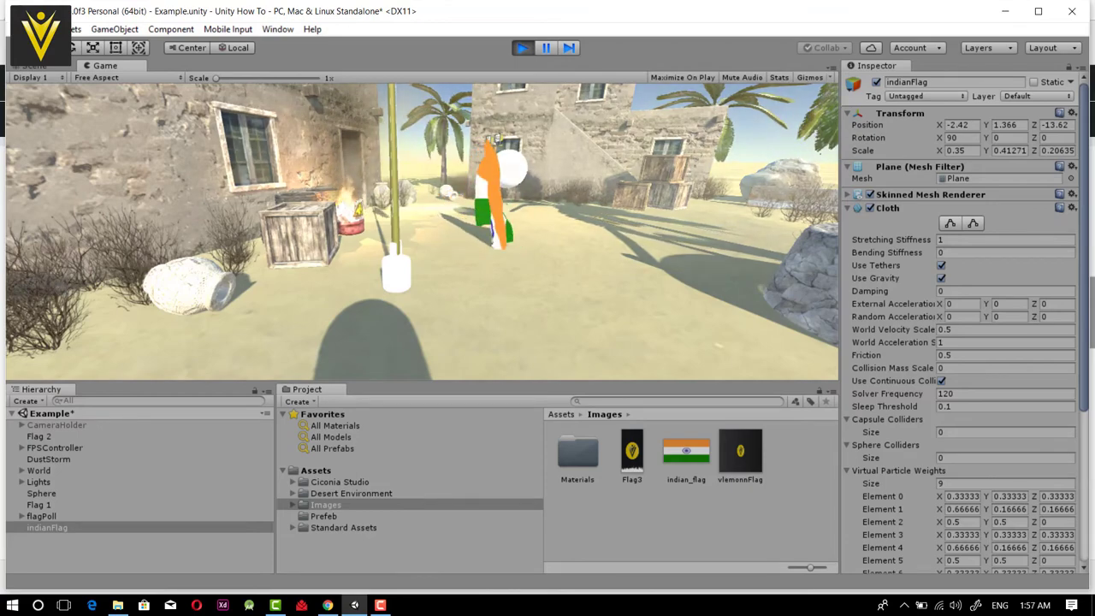
{"action": "key", "text": "Escape"}
{"action": "left_click", "coordinate": [523, 48]}
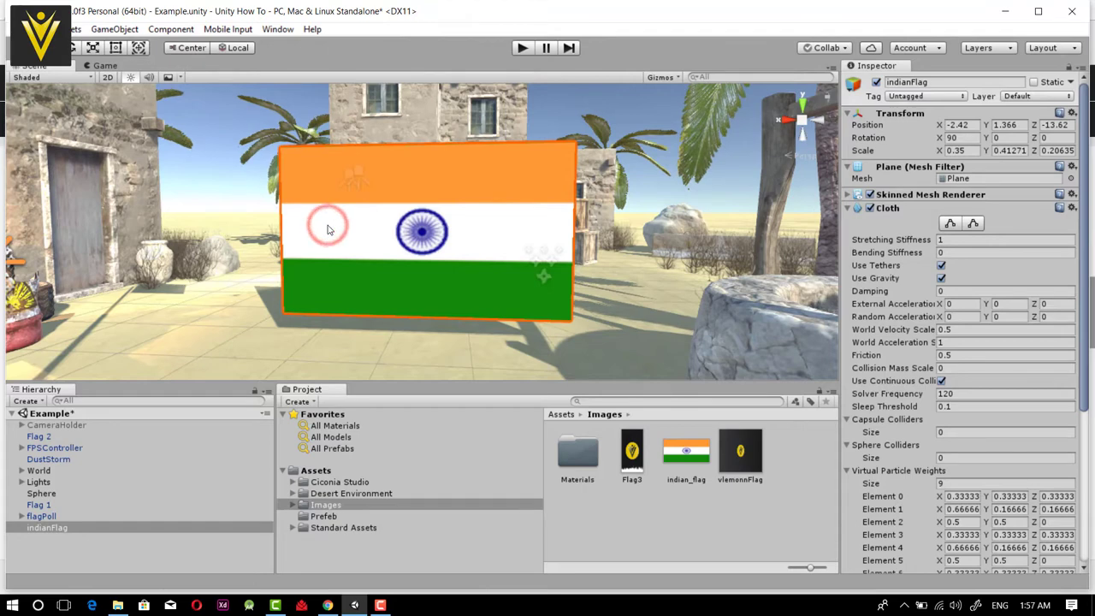
Raise the Indian flag to a Y position of 4.96 and test how it hangs in play mode
{"action": "left_click", "coordinate": [38, 414]}
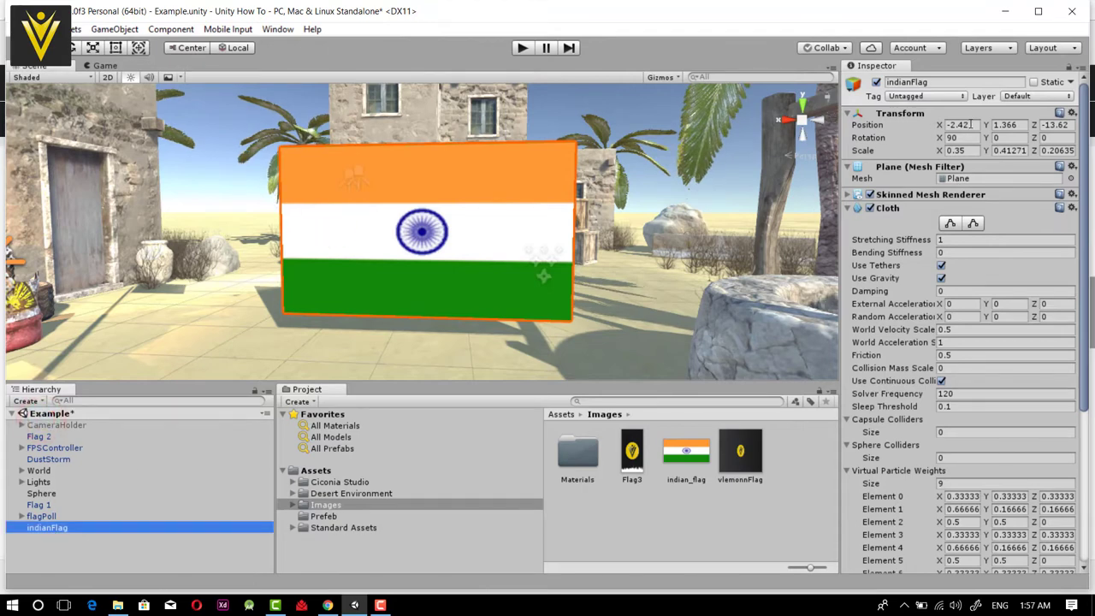
{"action": "left_click_drag", "start_coordinate": [986, 125], "coordinate": [1080, 148]}
{"action": "scroll", "coordinate": [618, 186], "scroll_direction": "down", "scroll_amount": 6}
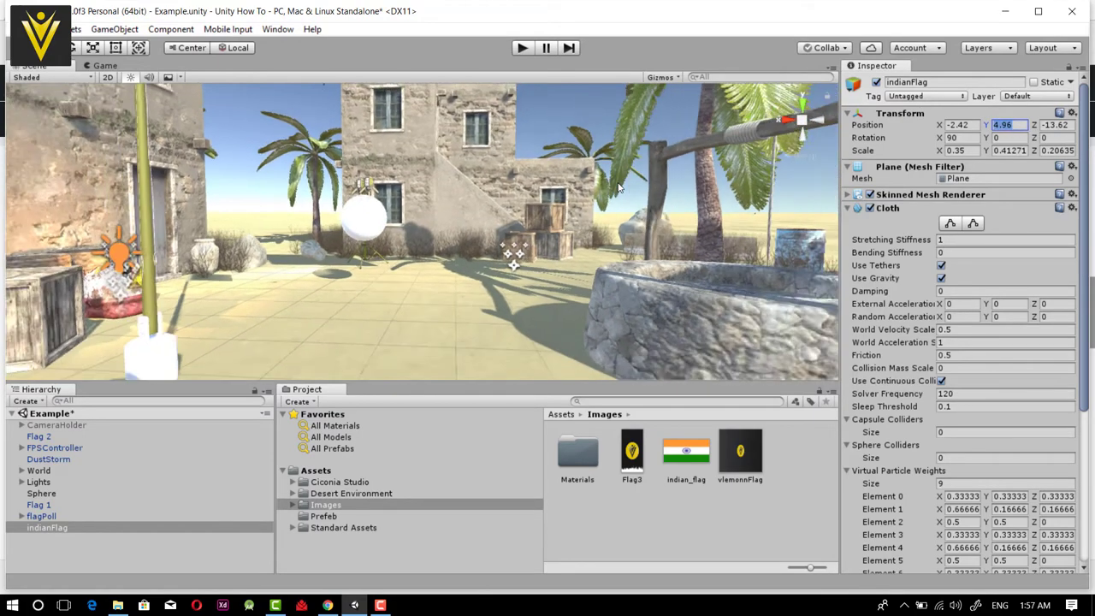
{"action": "scroll", "coordinate": [619, 187], "scroll_direction": "down", "scroll_amount": 5}
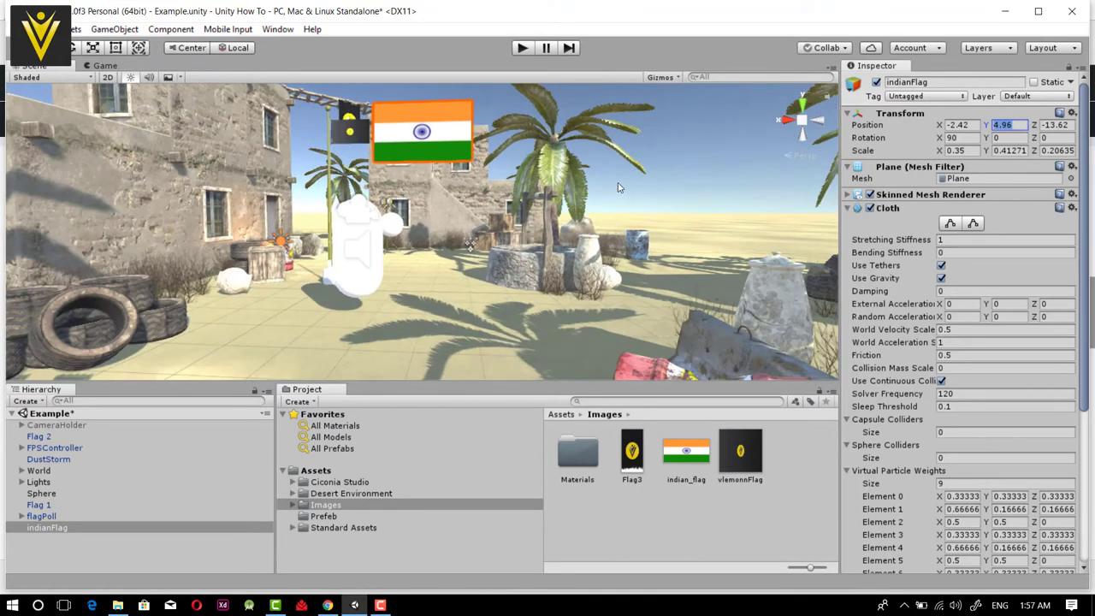
{"action": "left_click", "coordinate": [522, 47]}
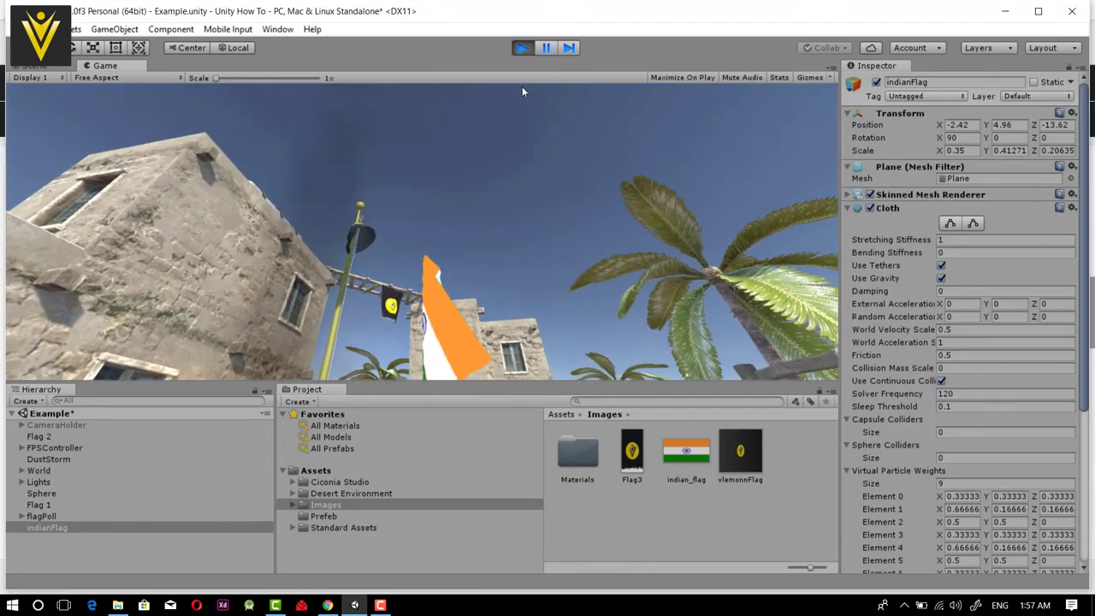
{"action": "left_click", "coordinate": [521, 47]}
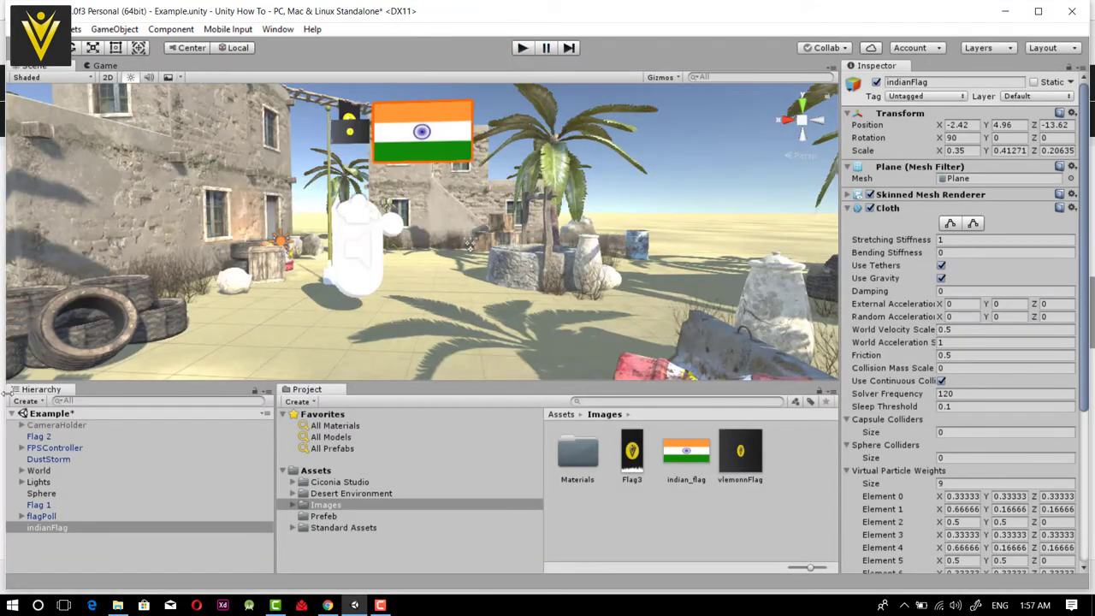
Delete the black logo flag (Flag 1) attached to the flagpole
{"action": "right_click_drag", "start_coordinate": [406, 294], "coordinate": [383, 207]}
{"action": "key", "text": "w"}
{"action": "left_click_drag", "start_coordinate": [383, 207], "coordinate": [332, 188], "text": "alt"}
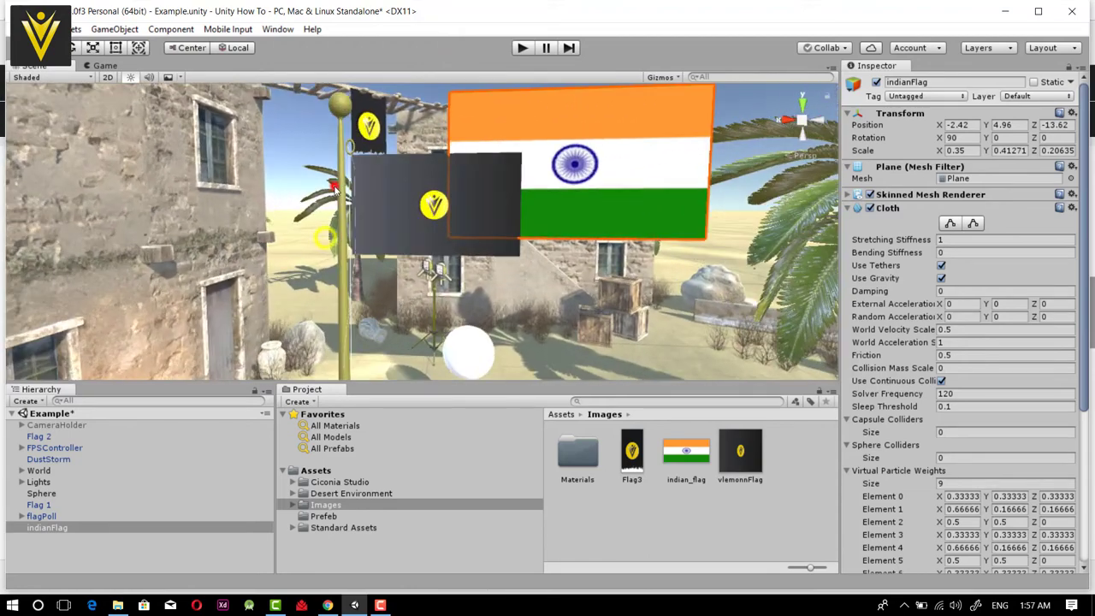
{"action": "left_click", "coordinate": [334, 187]}
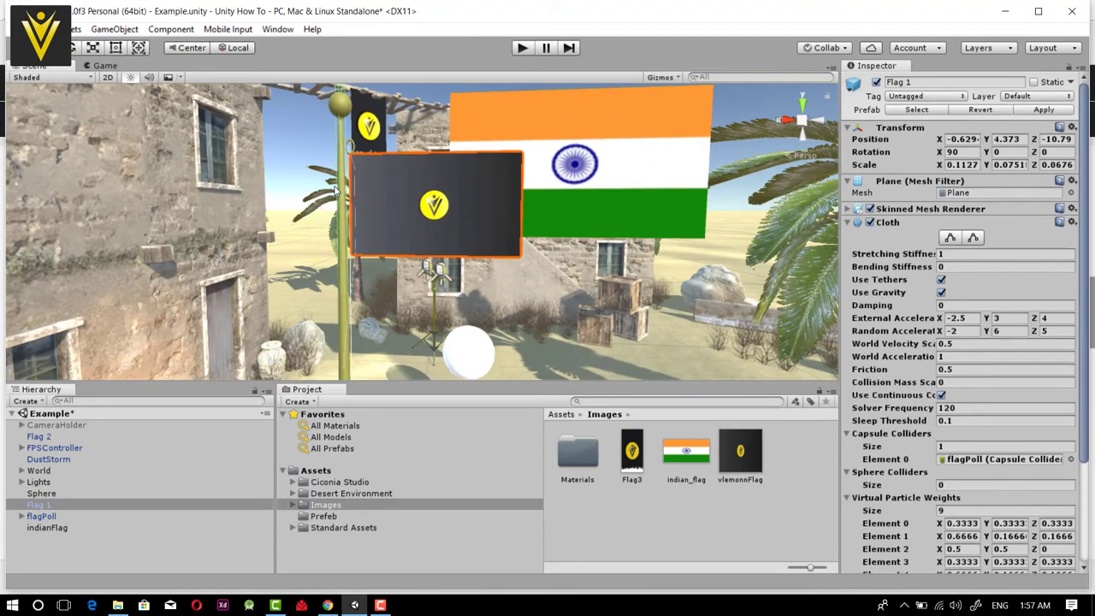
{"action": "key", "text": "Delete"}
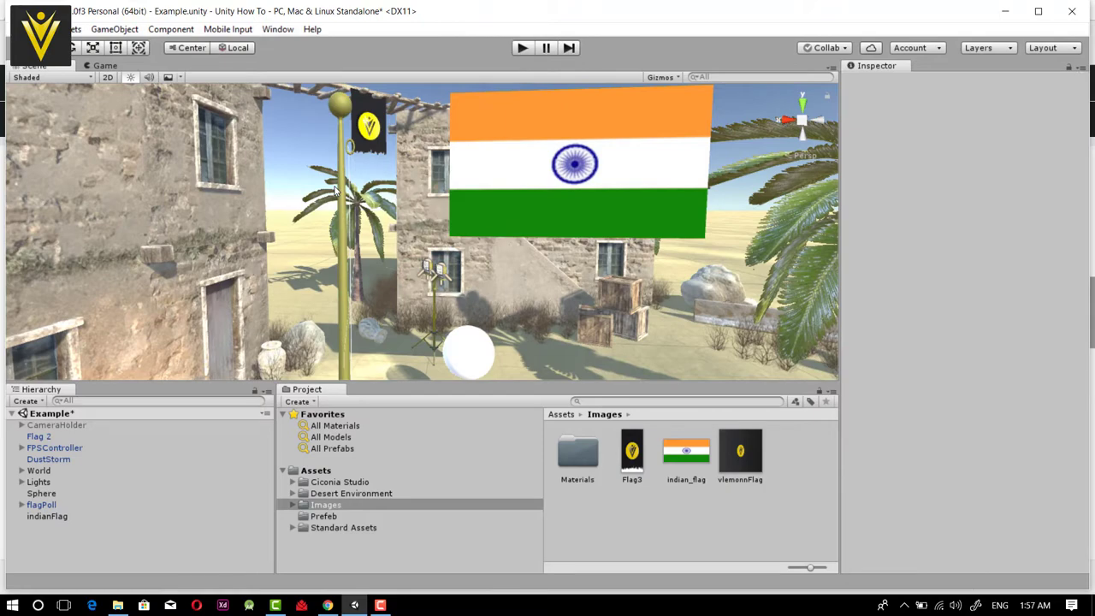
Select the Indian flag and try to move it by its upper corner down to the flagpole
{"action": "left_click", "coordinate": [404, 135]}
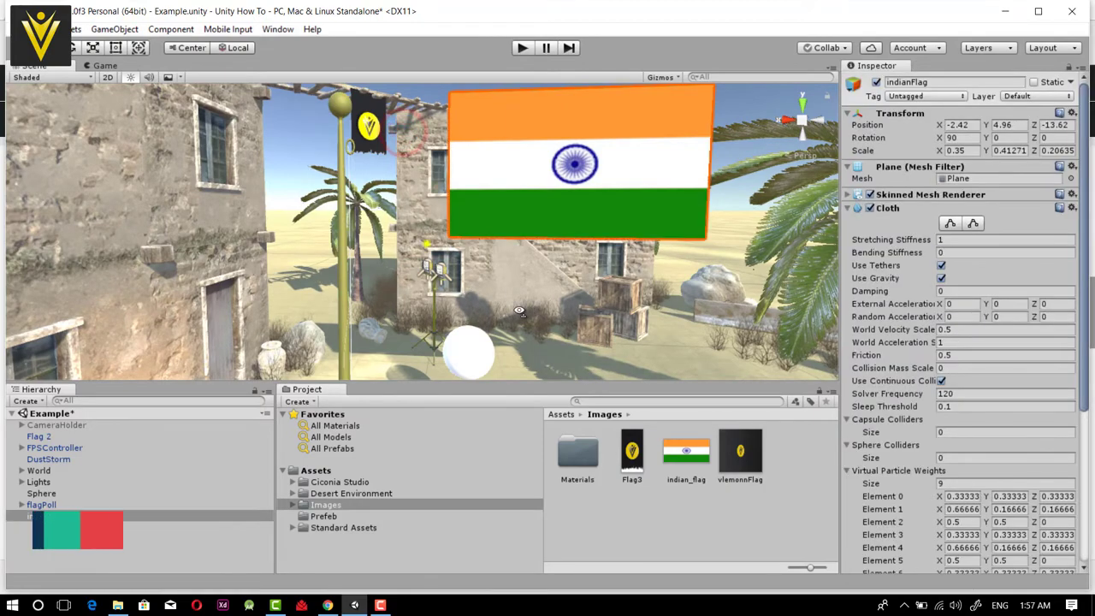
{"action": "left_click_drag", "start_coordinate": [404, 136], "coordinate": [491, 329], "text": "alt"}
{"action": "key", "text": "s"}
{"action": "right_click_drag", "start_coordinate": [491, 329], "coordinate": [471, 295]}
{"action": "key", "text": "w"}
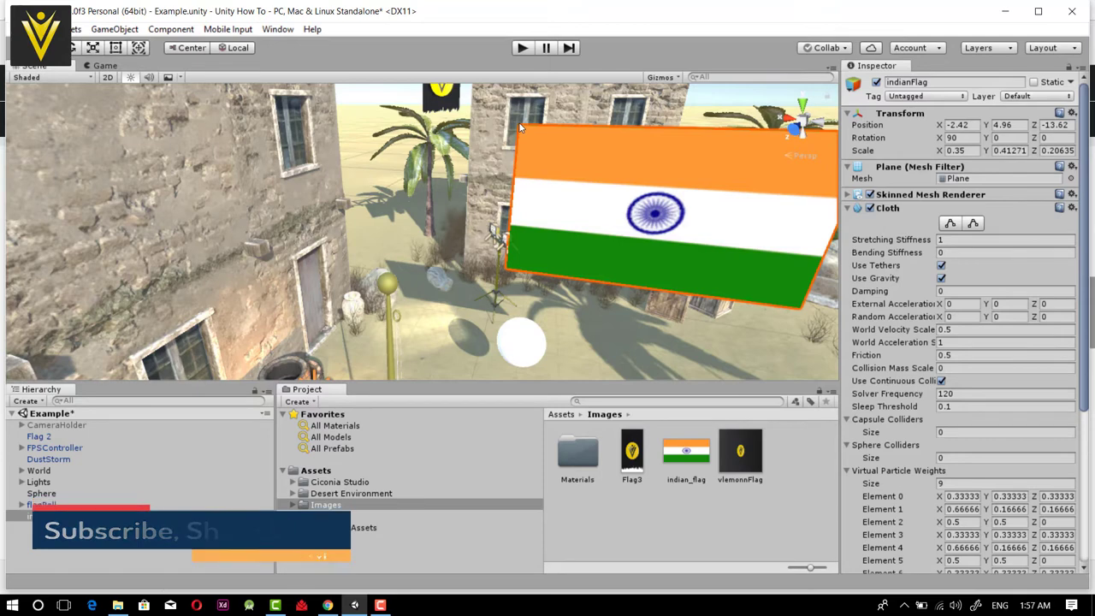
{"action": "left_click_drag", "start_coordinate": [515, 131], "coordinate": [427, 303]}
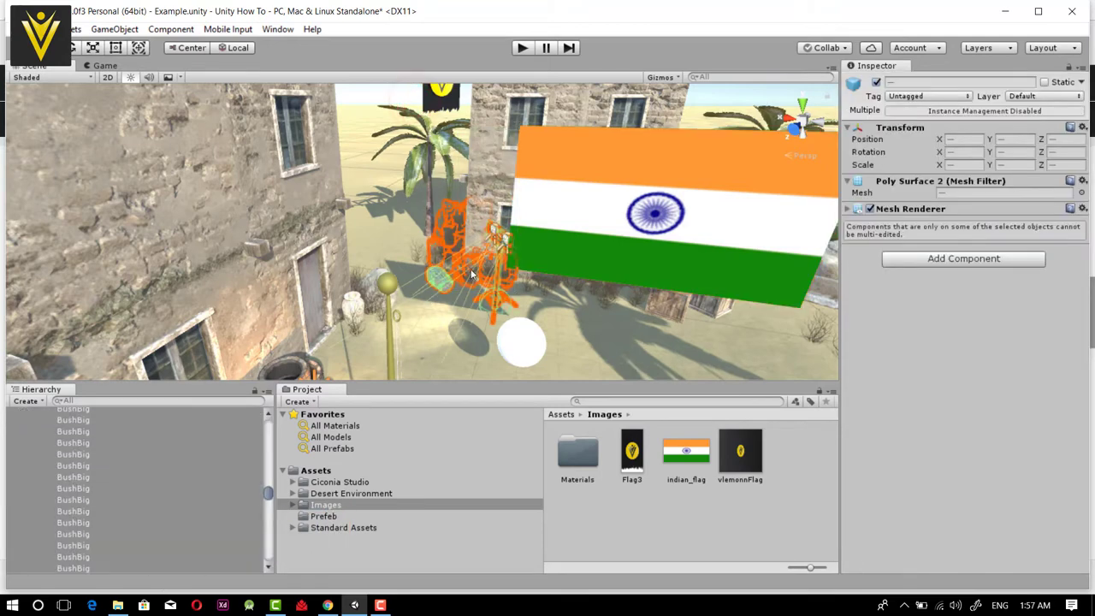
{"action": "left_click", "coordinate": [535, 143]}
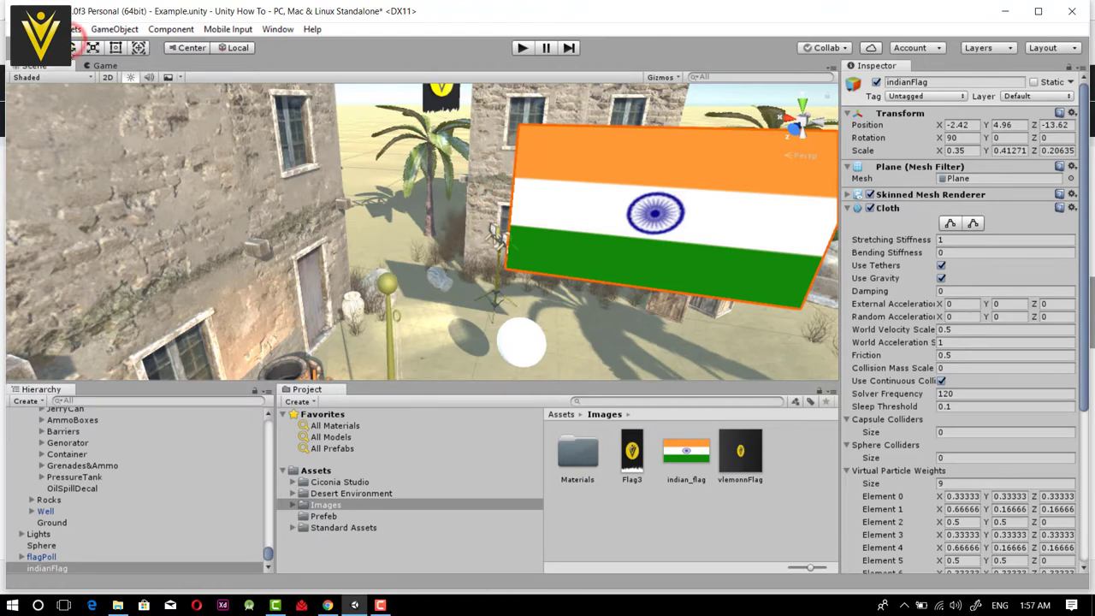
Try the different transform tools on the Indian flag to get a movable handle, and reselect the flag
{"action": "left_click", "coordinate": [89, 46]}
{"action": "left_click", "coordinate": [75, 46]}
{"action": "left_click", "coordinate": [89, 46]}
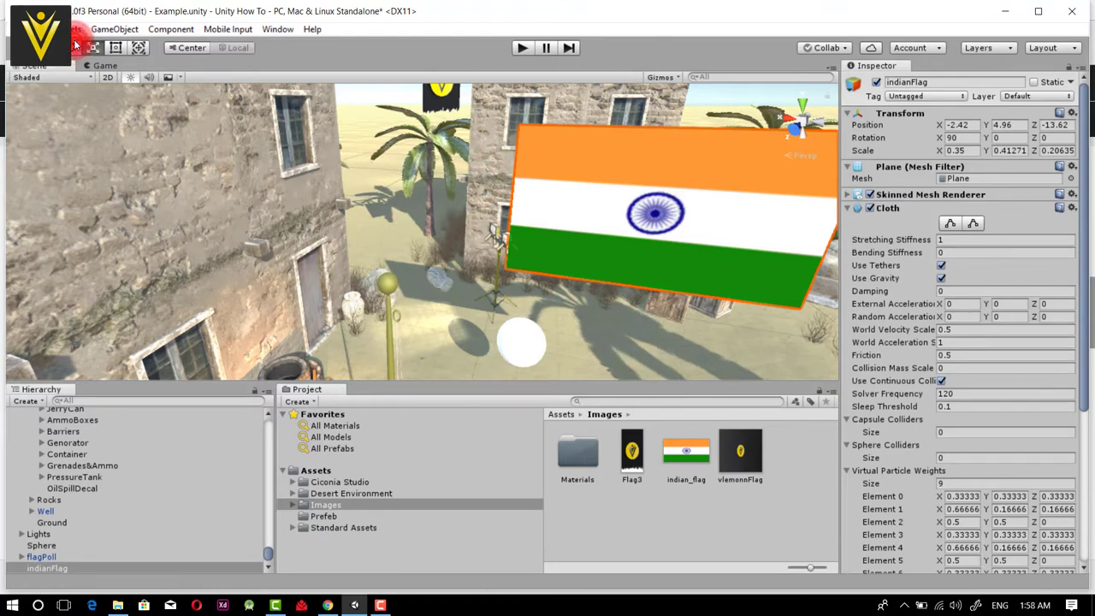
{"action": "left_click", "coordinate": [75, 45]}
{"action": "left_click", "coordinate": [390, 169]}
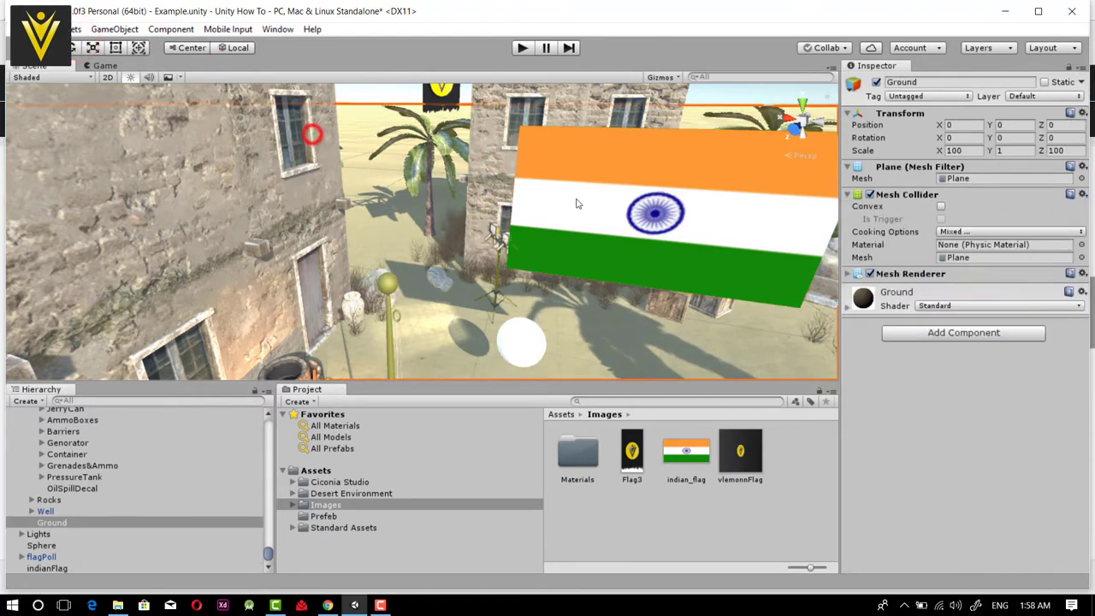
{"action": "left_click", "coordinate": [575, 201]}
{"action": "left_click", "coordinate": [613, 183]}
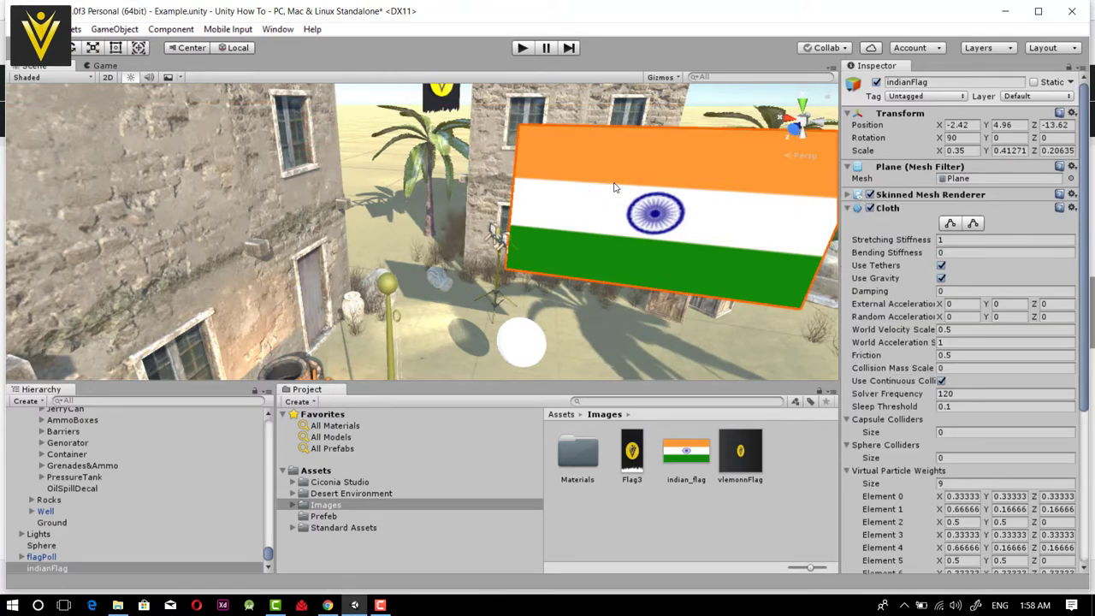
Remove the Cloth component from the Indian flag and reselect the flag in the scene
{"action": "right_click", "coordinate": [902, 210]}
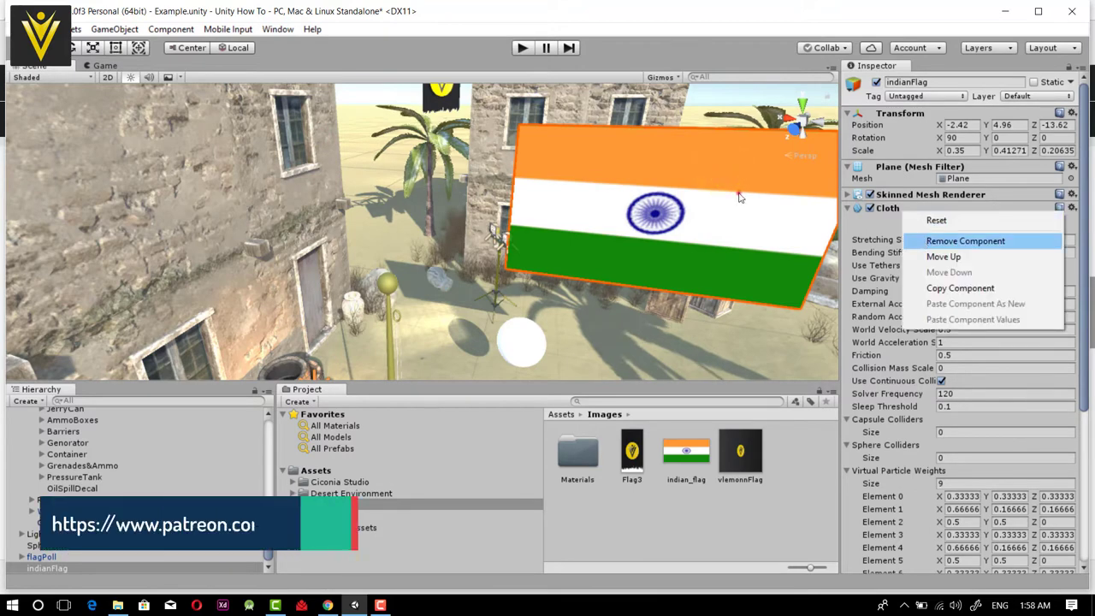
{"action": "left_click", "coordinate": [741, 198]}
{"action": "left_click", "coordinate": [544, 154]}
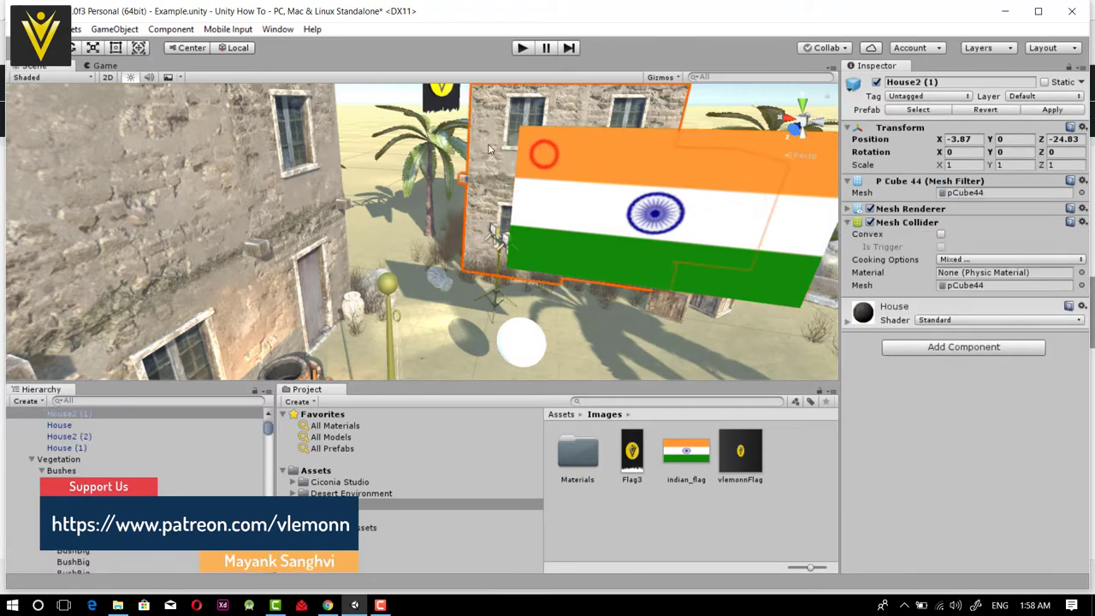
{"action": "left_click", "coordinate": [561, 248]}
{"action": "left_click", "coordinate": [453, 197]}
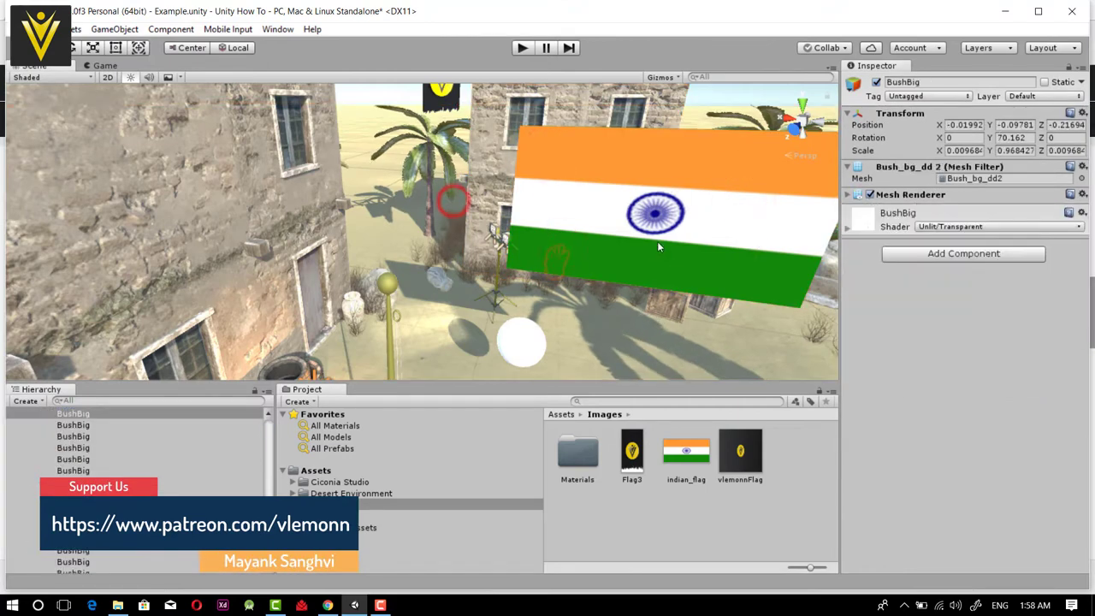
{"action": "left_click", "coordinate": [526, 194]}
Move the Indian flag so its upper corner meets the flagpole below the ring, at about X -1.85, Y 3.61, Z -10.76
{"action": "left_click", "coordinate": [93, 47]}
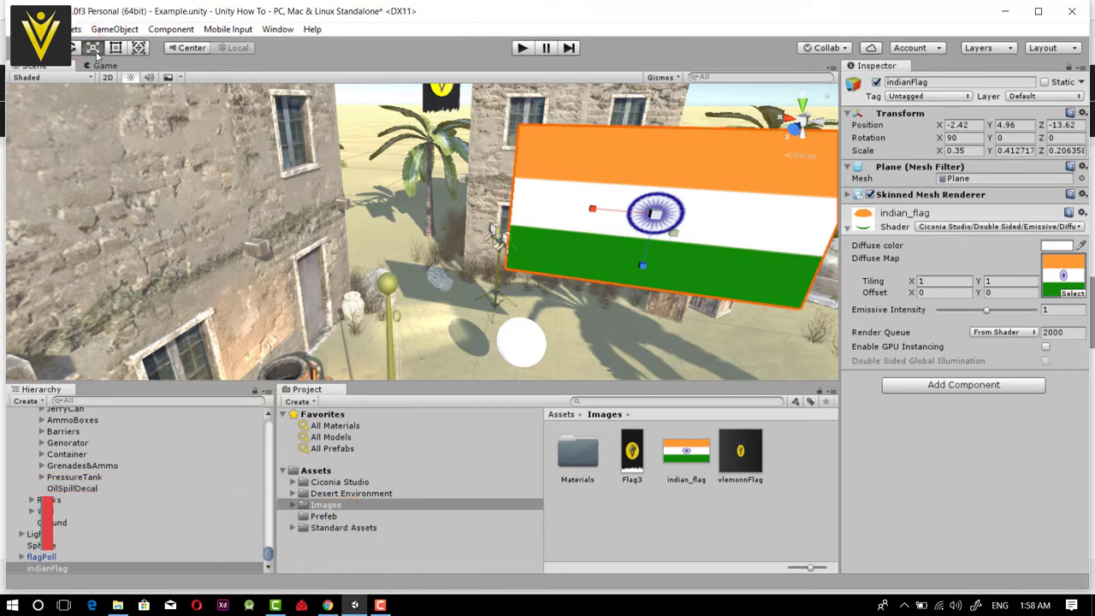
{"action": "left_click", "coordinate": [46, 47]}
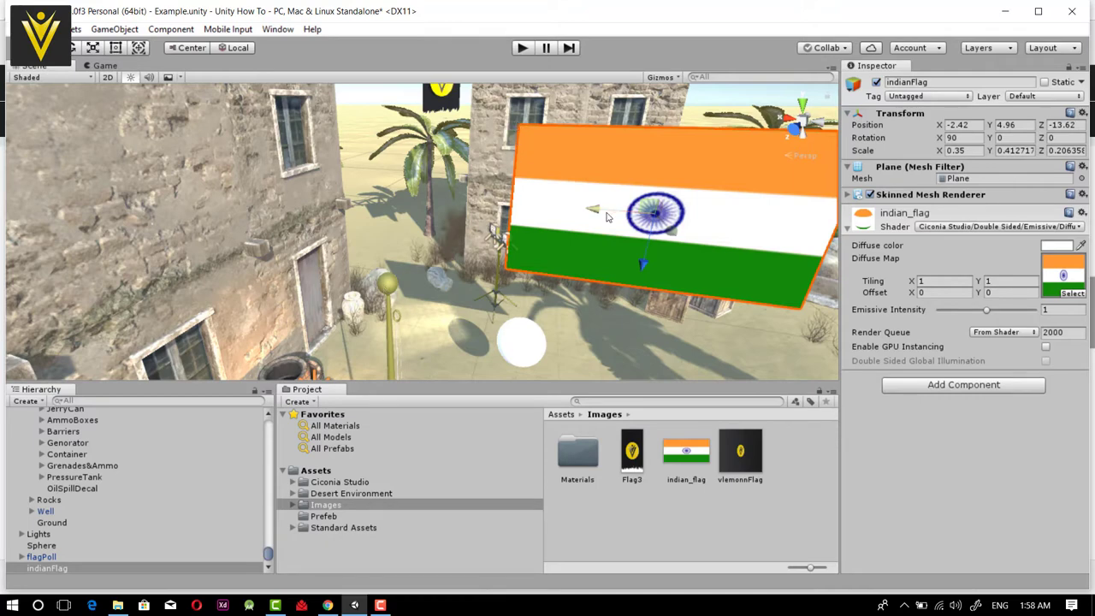
{"action": "left_click_drag", "start_coordinate": [605, 216], "coordinate": [399, 333]}
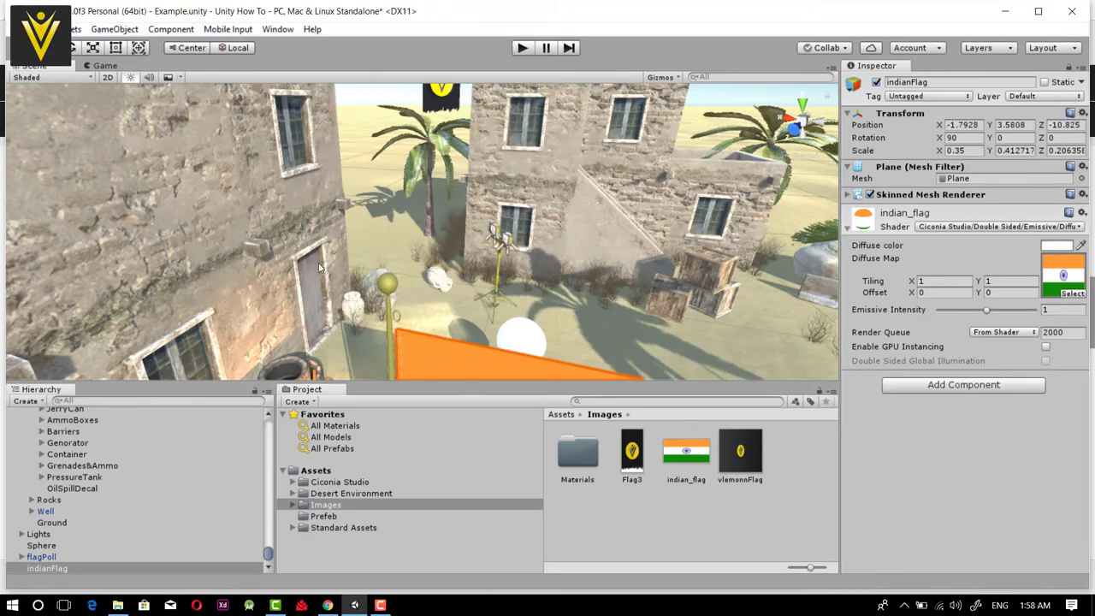
{"action": "right_click_drag", "start_coordinate": [309, 272], "coordinate": [495, 215]}
{"action": "key", "text": "w"}
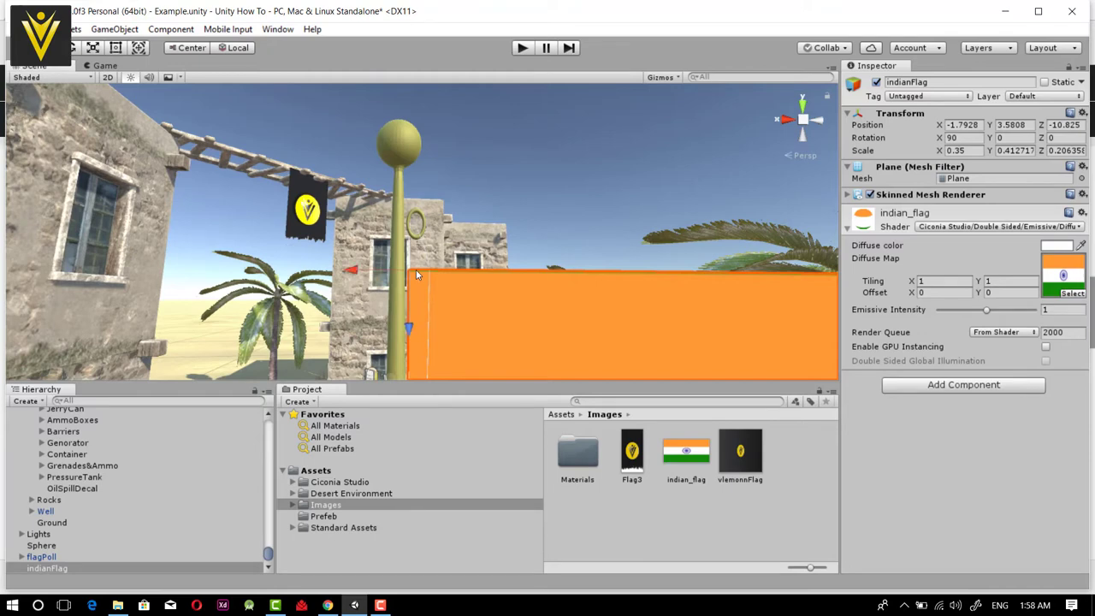
{"action": "mouse_move", "coordinate": [411, 272]}
{"action": "left_mouse_down"}
{"action": "mouse_move", "coordinate": [429, 276]}
{"action": "mouse_move", "coordinate": [429, 262]}
{"action": "left_mouse_up"}
{"action": "key", "text": "f"}
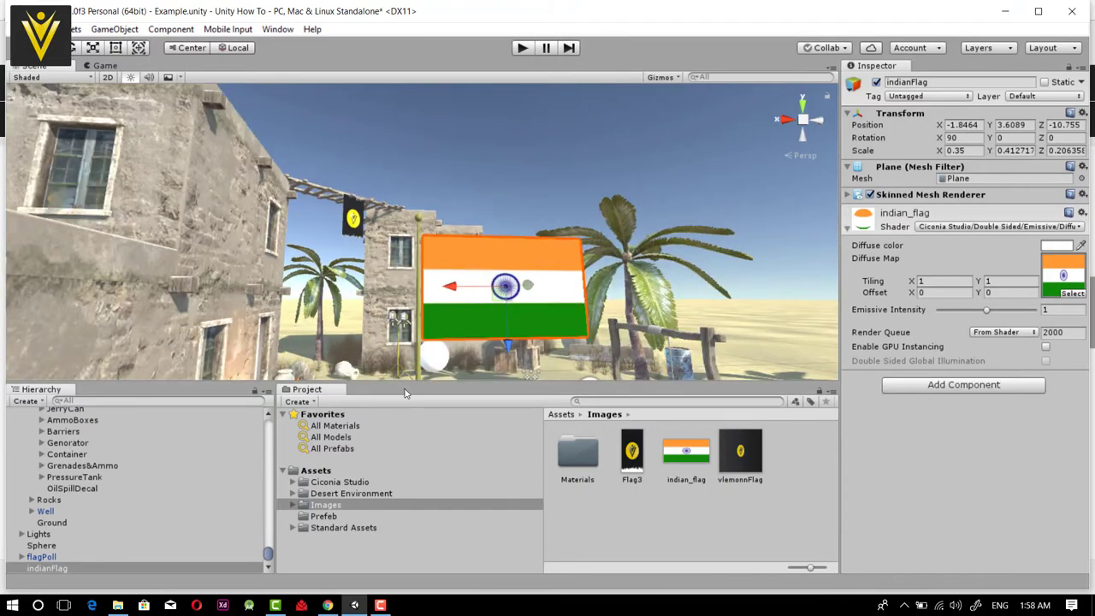
Reselect the Indian flag and scale it down proportionally to about X 0.105, Y 0.124, Z 0.062
{"action": "key", "text": "w"}
{"action": "right_click_drag", "start_coordinate": [275, 337], "coordinate": [25, 365]}
{"action": "left_click_drag", "start_coordinate": [26, 366], "coordinate": [237, 432], "text": "alt"}
{"action": "right_click_drag", "start_coordinate": [238, 432], "coordinate": [213, 338]}
{"action": "left_click", "coordinate": [421, 225]}
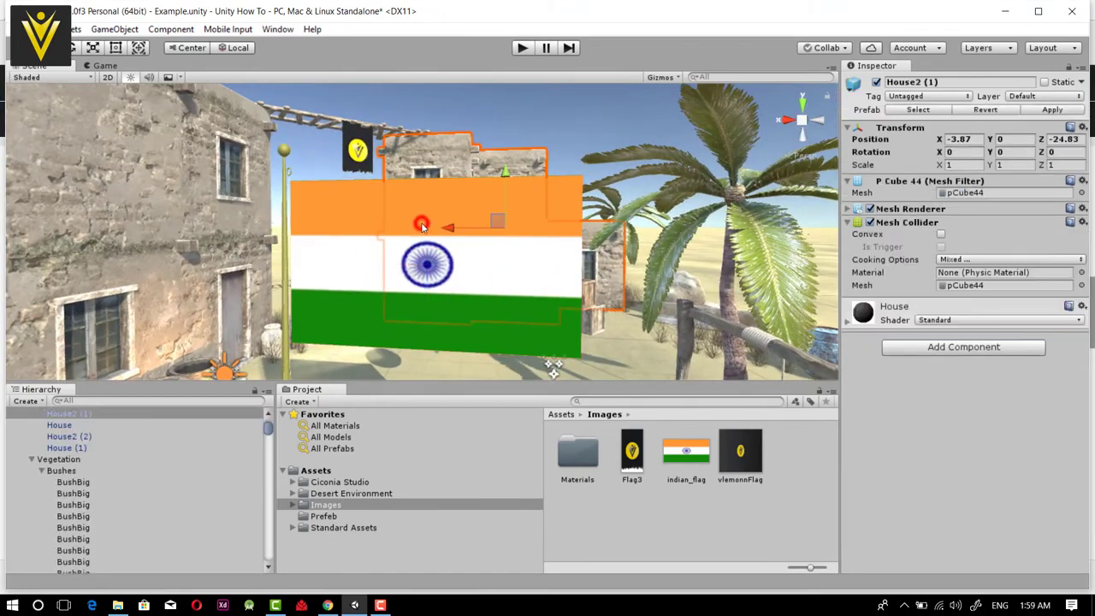
{"action": "left_click", "coordinate": [270, 258]}
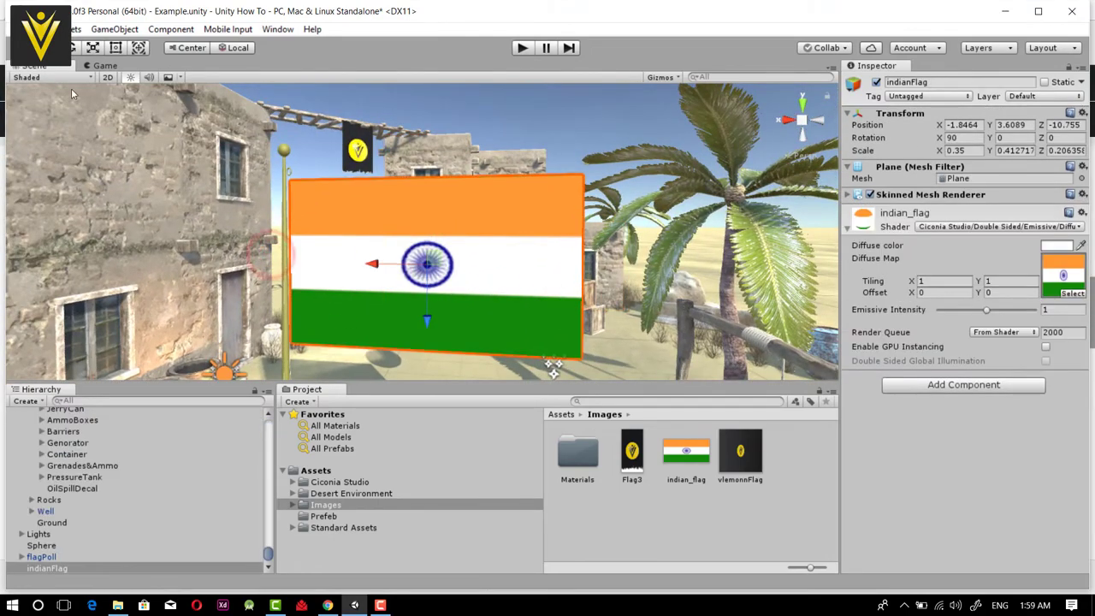
{"action": "left_click", "coordinate": [92, 47]}
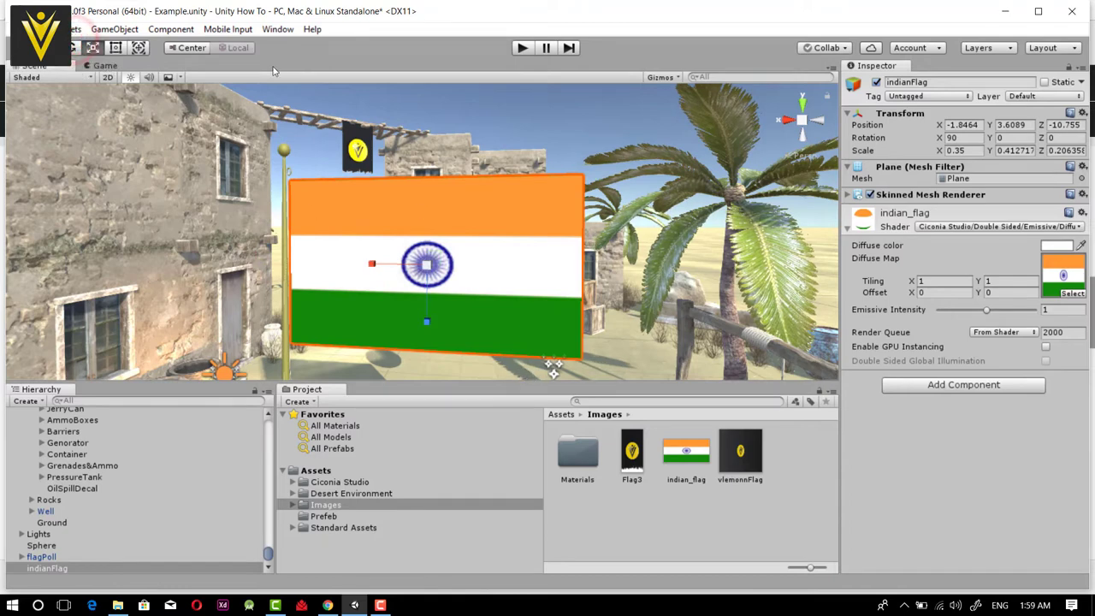
{"action": "left_click", "coordinate": [114, 46]}
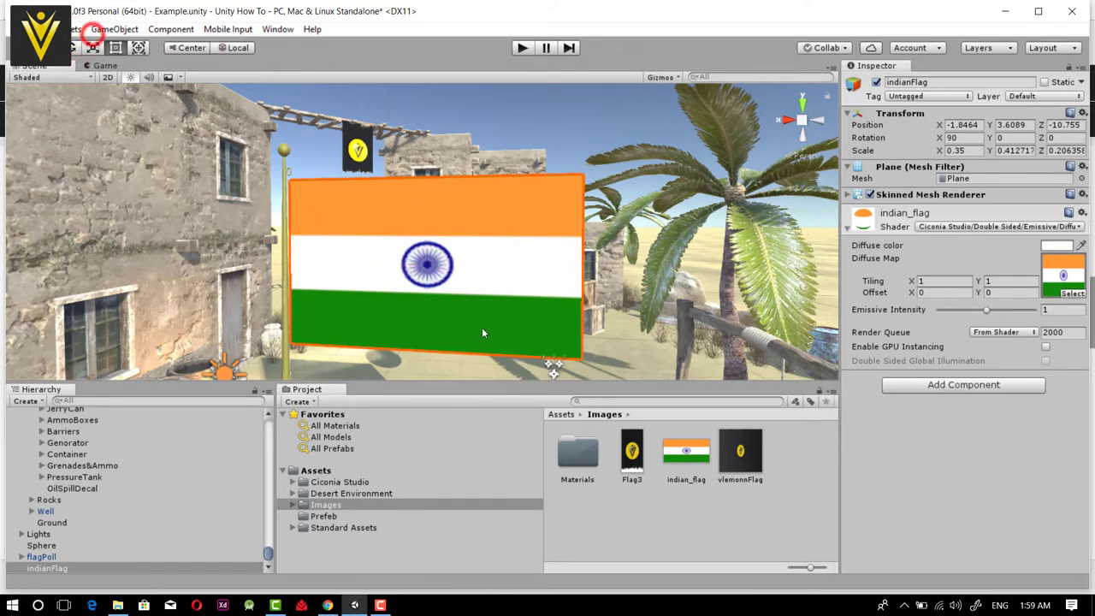
{"action": "left_click", "coordinate": [453, 268]}
{"action": "left_click", "coordinate": [396, 292]}
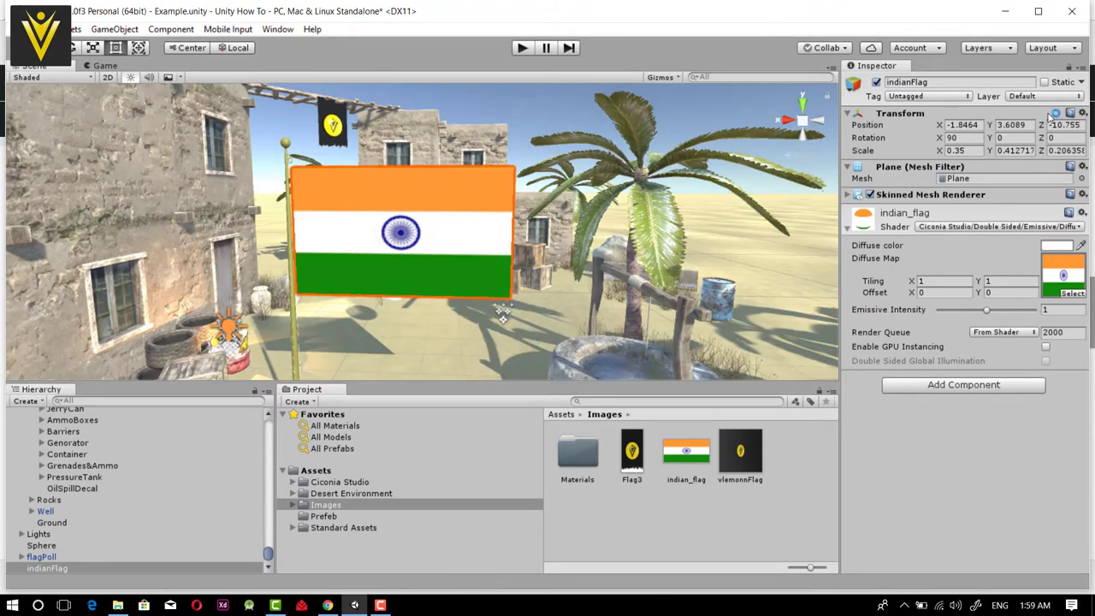
{"action": "left_click", "coordinate": [93, 47]}
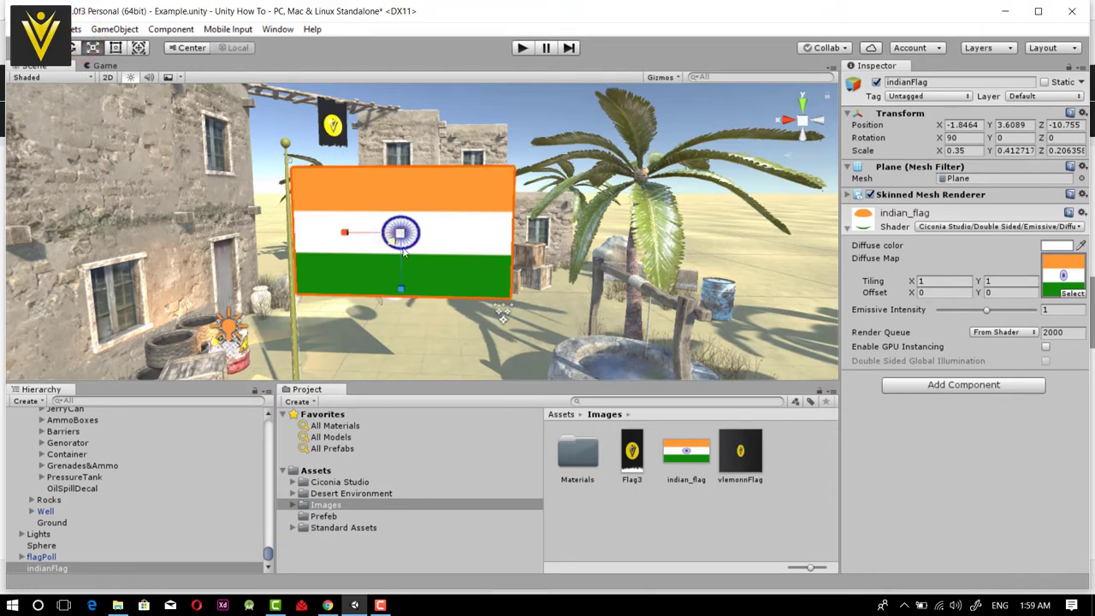
{"action": "left_click_drag", "start_coordinate": [400, 233], "coordinate": [395, 292]}
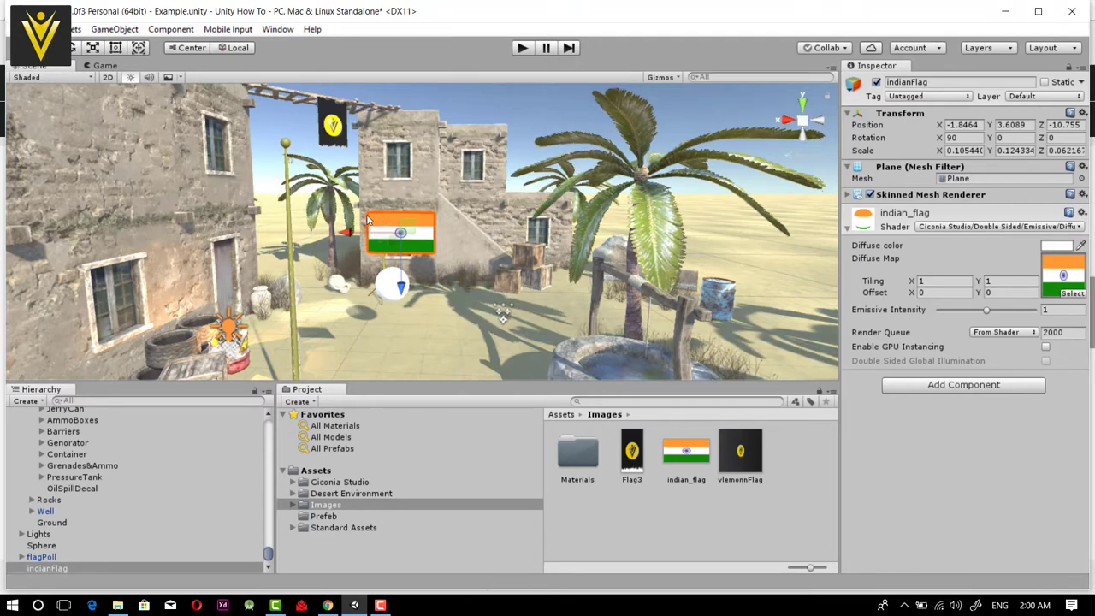
Reselect the shrunken Indian flag and move it by its upper corner to the flagpole, just below the ring
{"action": "left_click", "coordinate": [375, 226]}
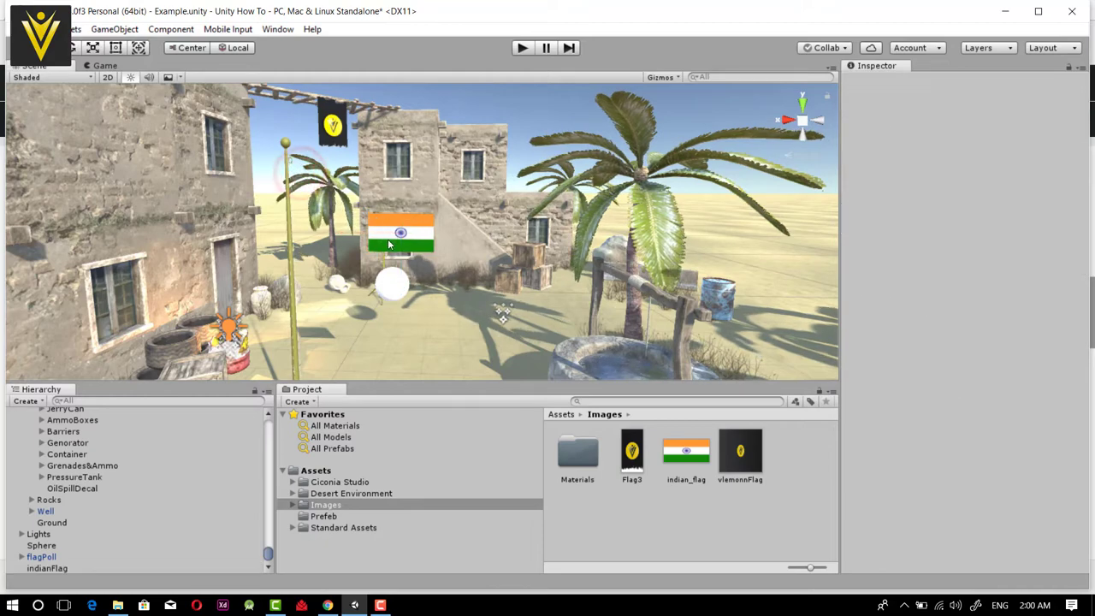
{"action": "left_click", "coordinate": [388, 243]}
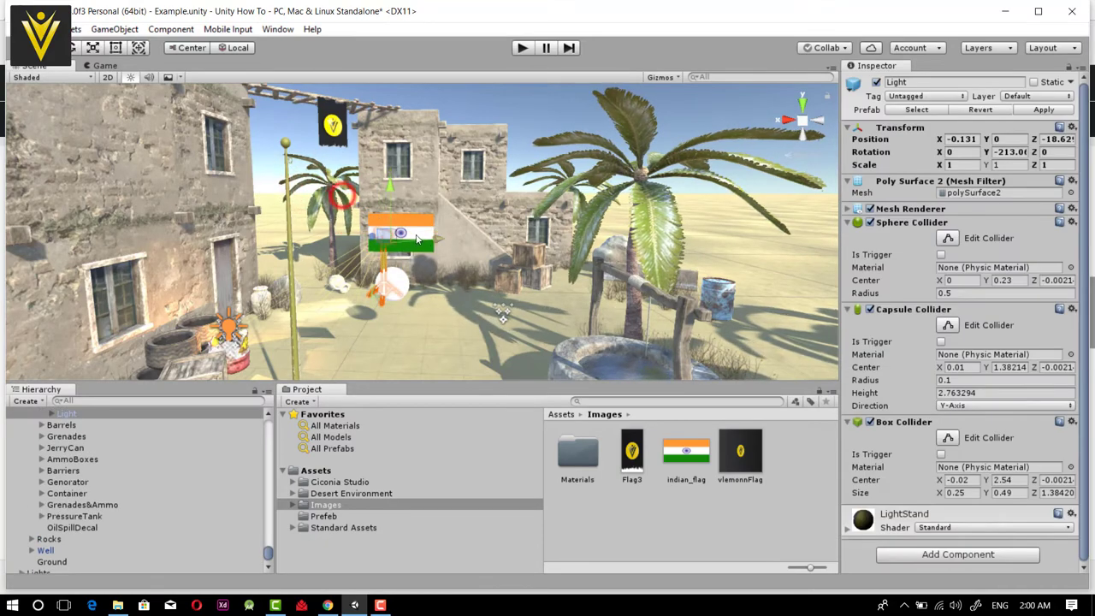
{"action": "left_click", "coordinate": [379, 221]}
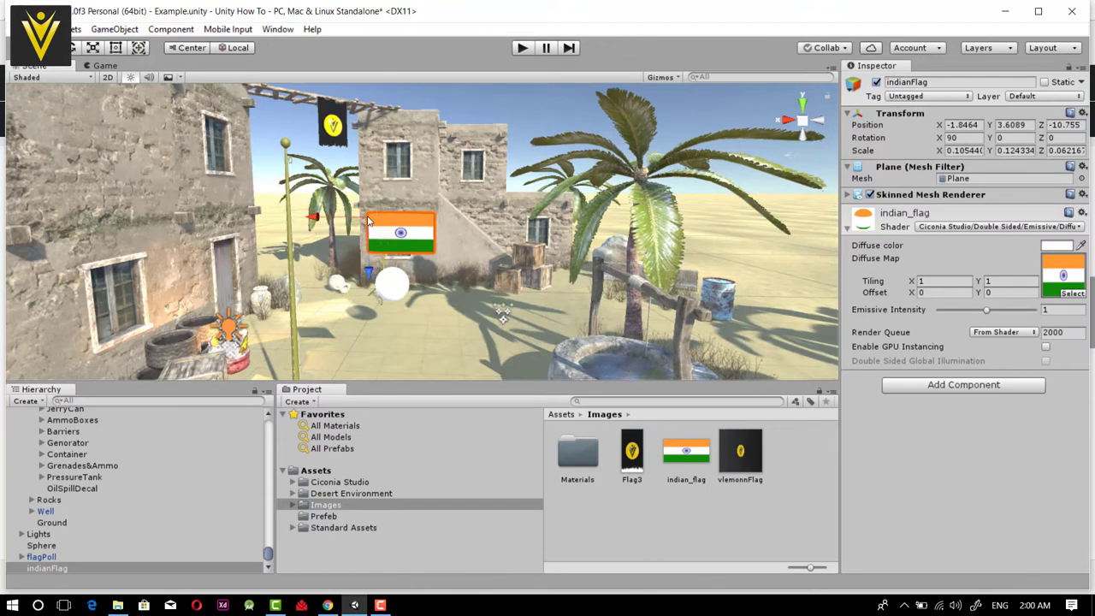
{"action": "left_click_drag", "start_coordinate": [368, 220], "coordinate": [289, 177]}
Refine the Indian flag's position beside the pole and rope to about X -0.63, Y 4.31, Z -10.75
{"action": "scroll", "coordinate": [291, 177], "scroll_direction": "up", "scroll_amount": 4}
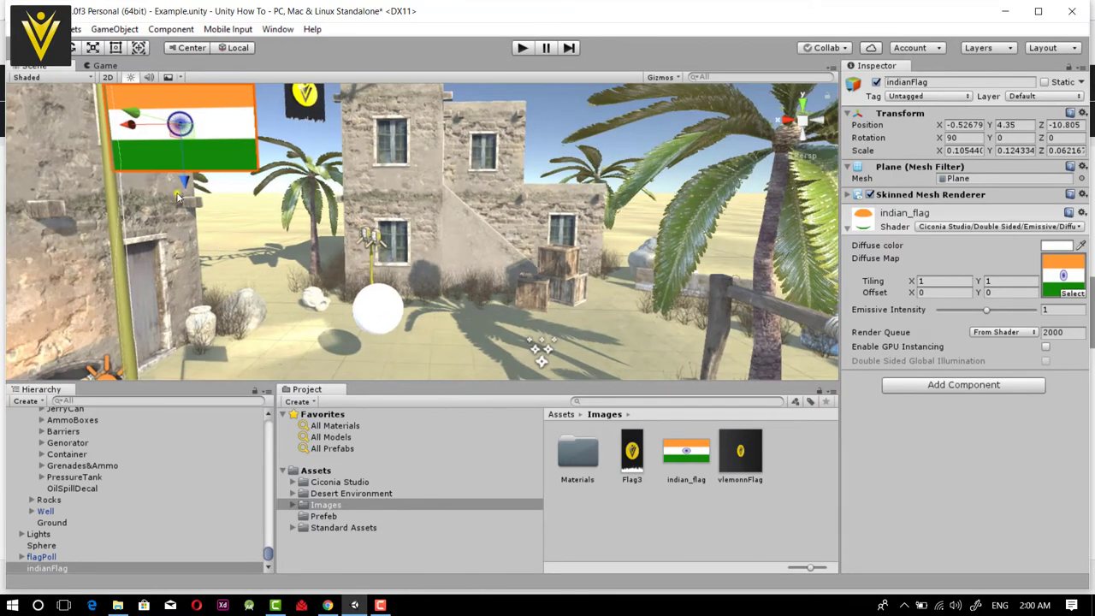
{"action": "right_click_drag", "start_coordinate": [222, 247], "coordinate": [265, 172]}
{"action": "left_click_drag", "start_coordinate": [265, 172], "coordinate": [261, 242], "text": "alt"}
{"action": "key", "text": "w"}
{"action": "mouse_move", "coordinate": [261, 242]}
{"action": "right_mouse_down"}
{"action": "mouse_move", "coordinate": [158, 248]}
{"action": "mouse_move", "coordinate": [305, 259]}
{"action": "mouse_move", "coordinate": [268, 261]}
{"action": "right_mouse_up"}
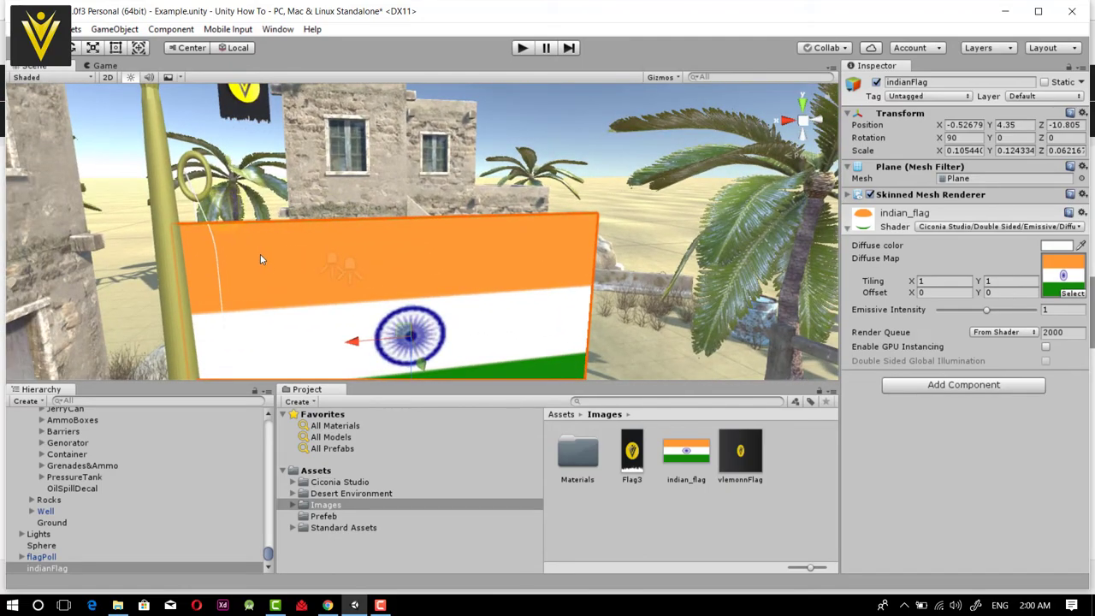
{"action": "left_click_drag", "start_coordinate": [175, 227], "coordinate": [218, 253]}
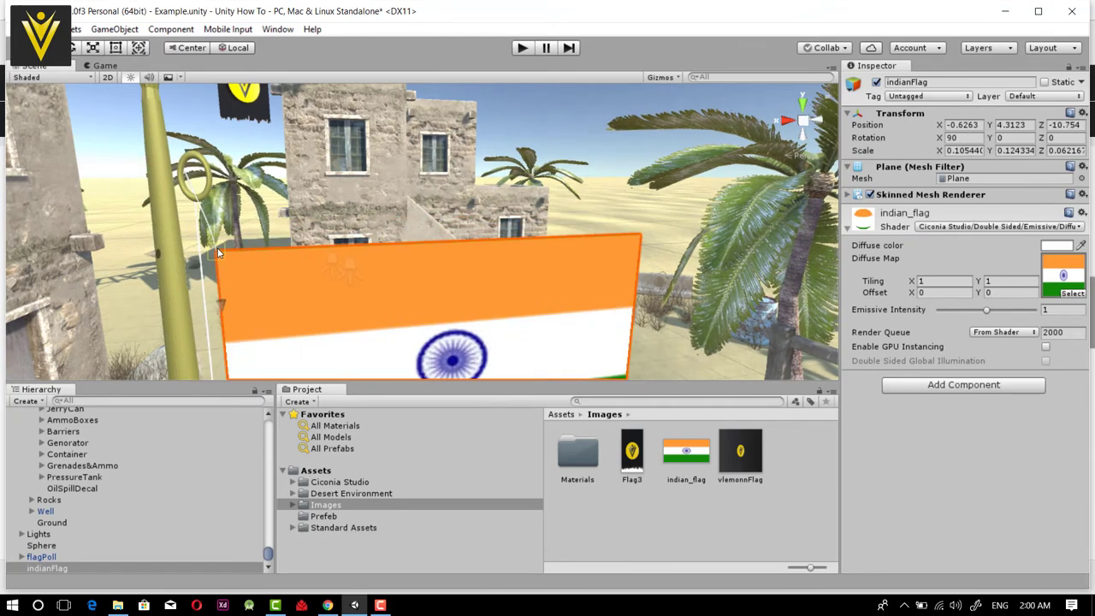
Add a Cloth component to the Indian flag
{"action": "scroll", "coordinate": [221, 248], "scroll_direction": "down", "scroll_amount": 5}
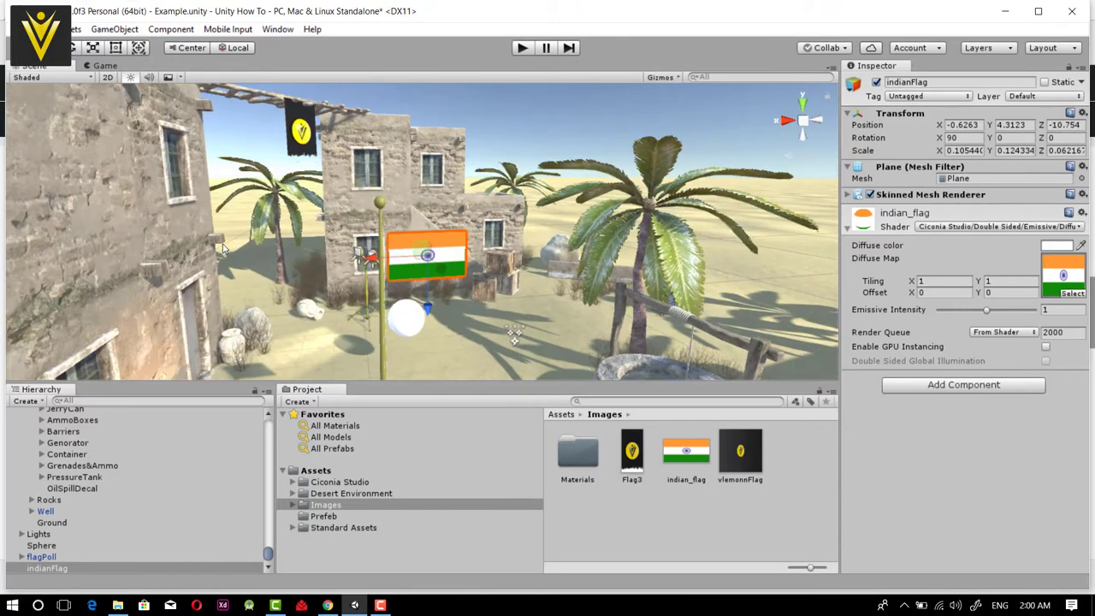
{"action": "key", "text": "w"}
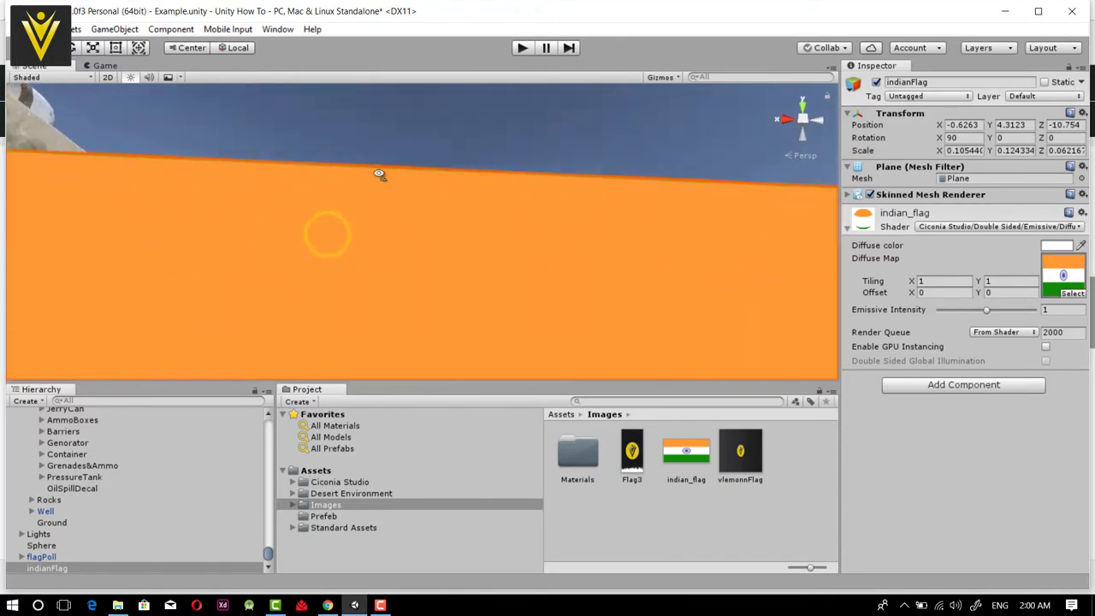
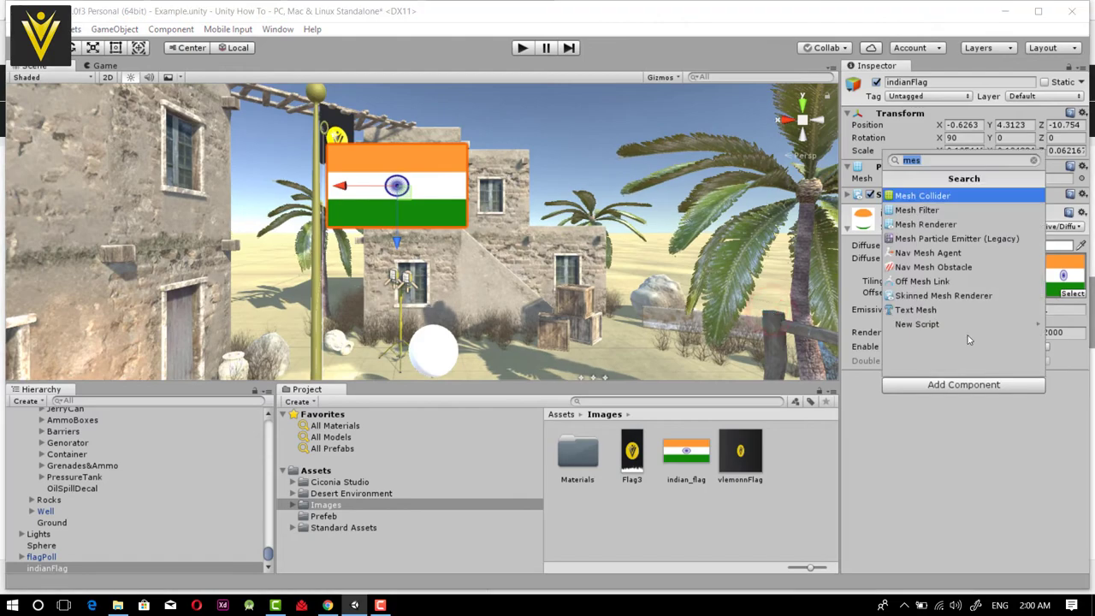
{"action": "type", "text": "clo"}
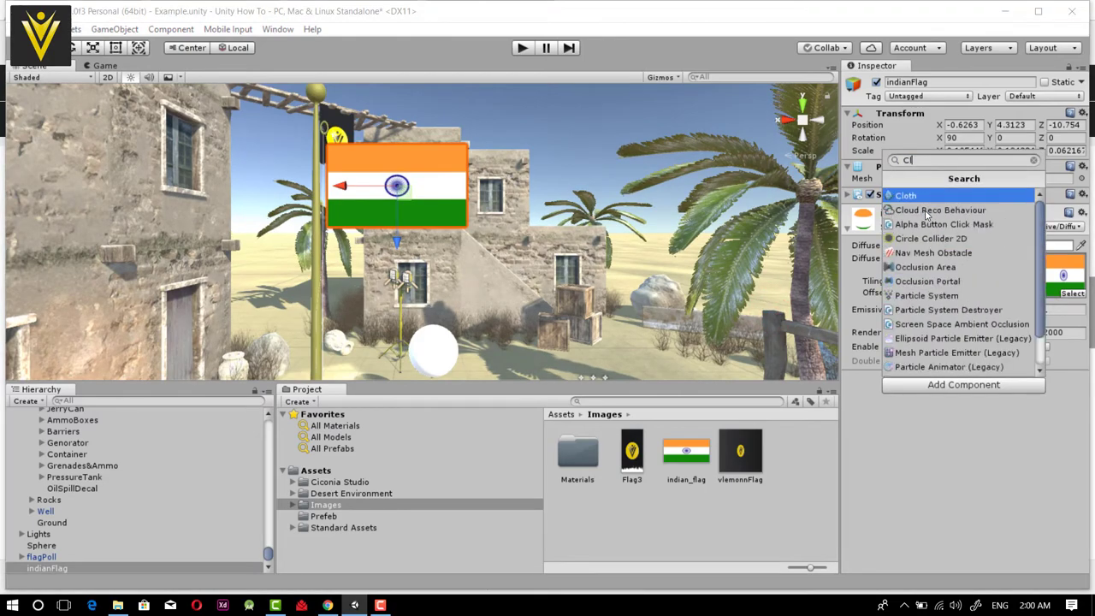
{"action": "key", "text": "Return"}
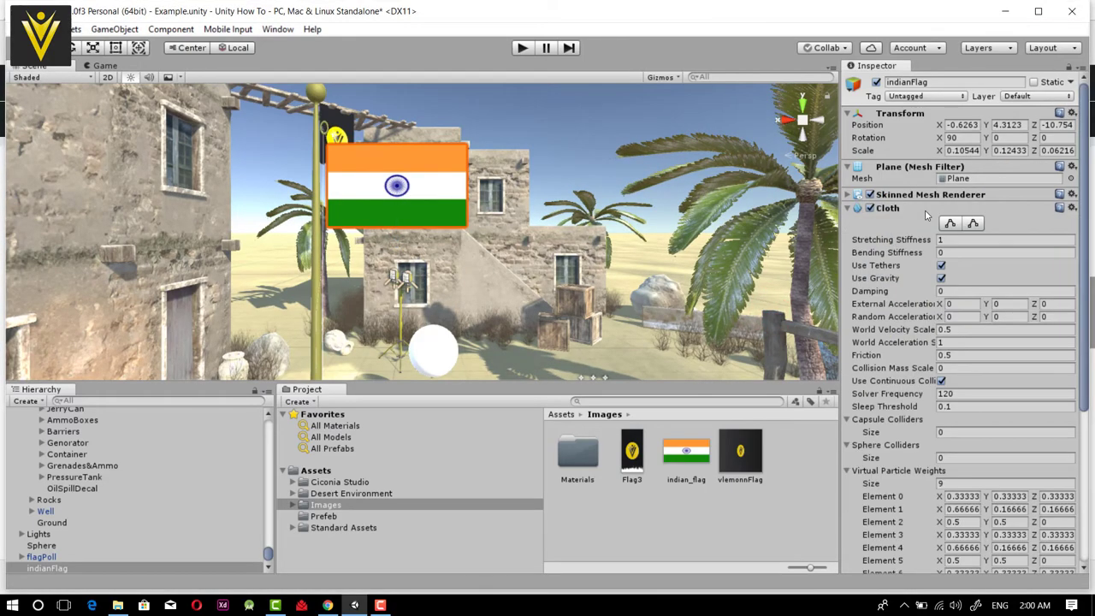
Start editing the flag's cloth constraints in Paint mode and set the brush radius to 0.02
{"action": "left_click", "coordinate": [948, 224]}
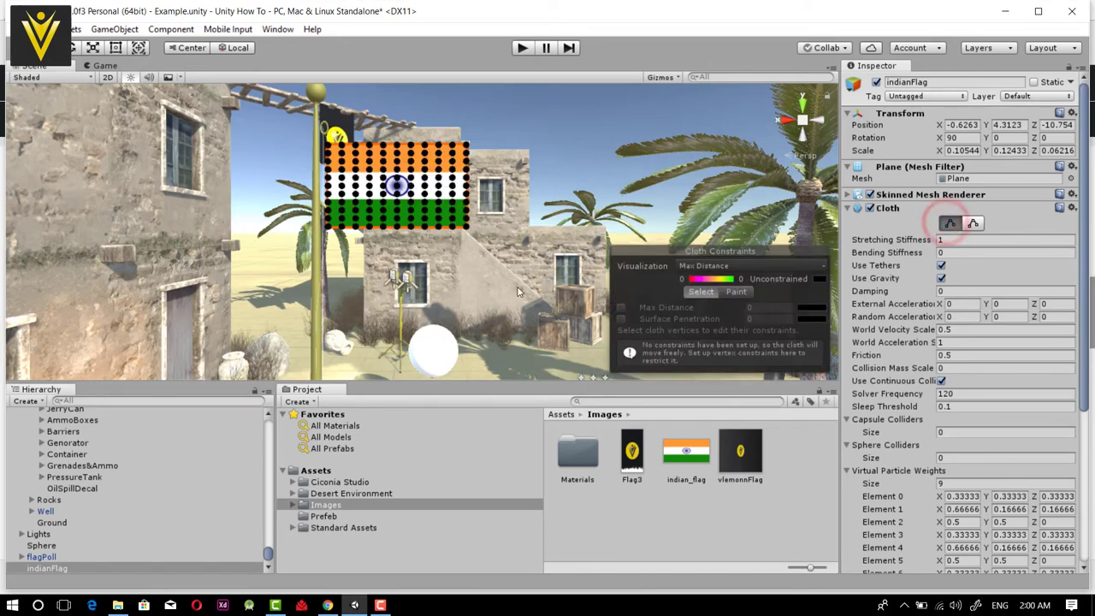
{"action": "left_click", "coordinate": [737, 292]}
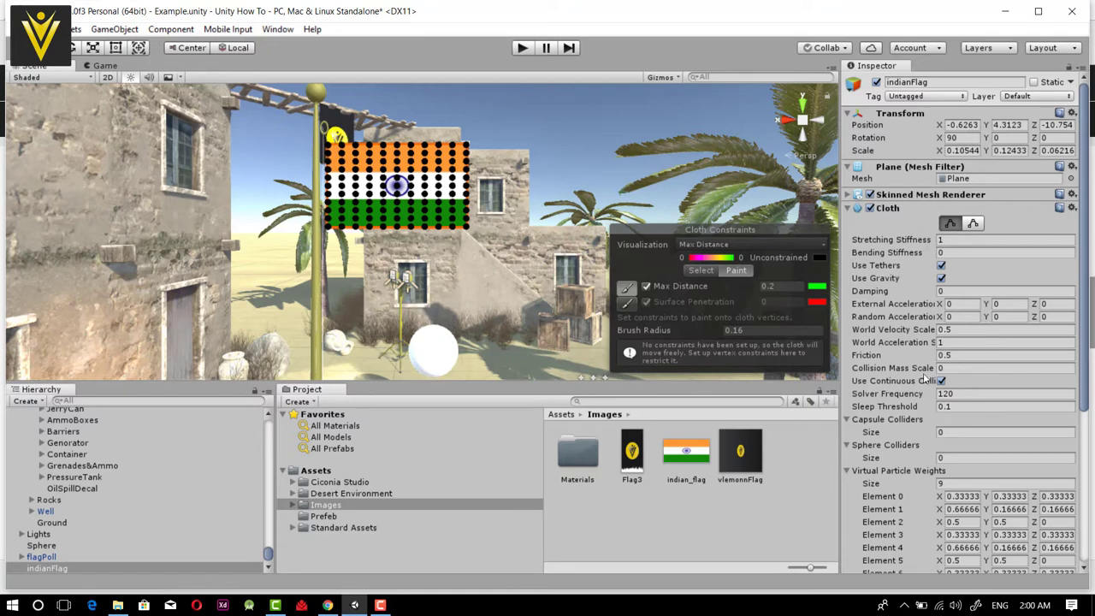
{"action": "left_click_drag", "start_coordinate": [717, 335], "coordinate": [712, 336]}
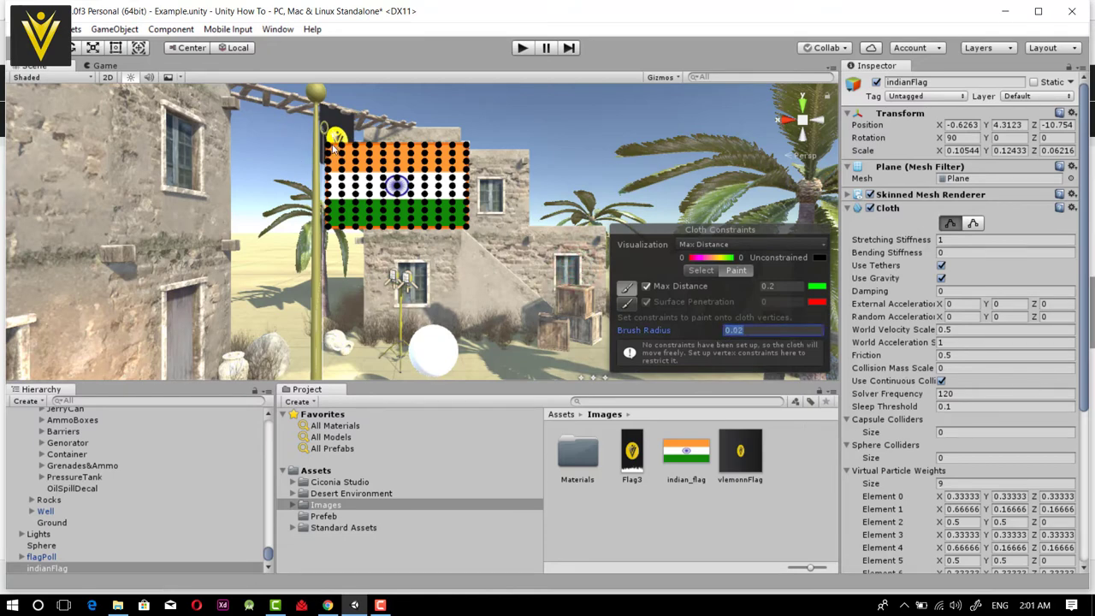
Switch to selecting cloth vertices and constrain the flag's upper corner vertex nearest the pole with a Max Distance of 0.2
{"action": "left_click", "coordinate": [558, 219]}
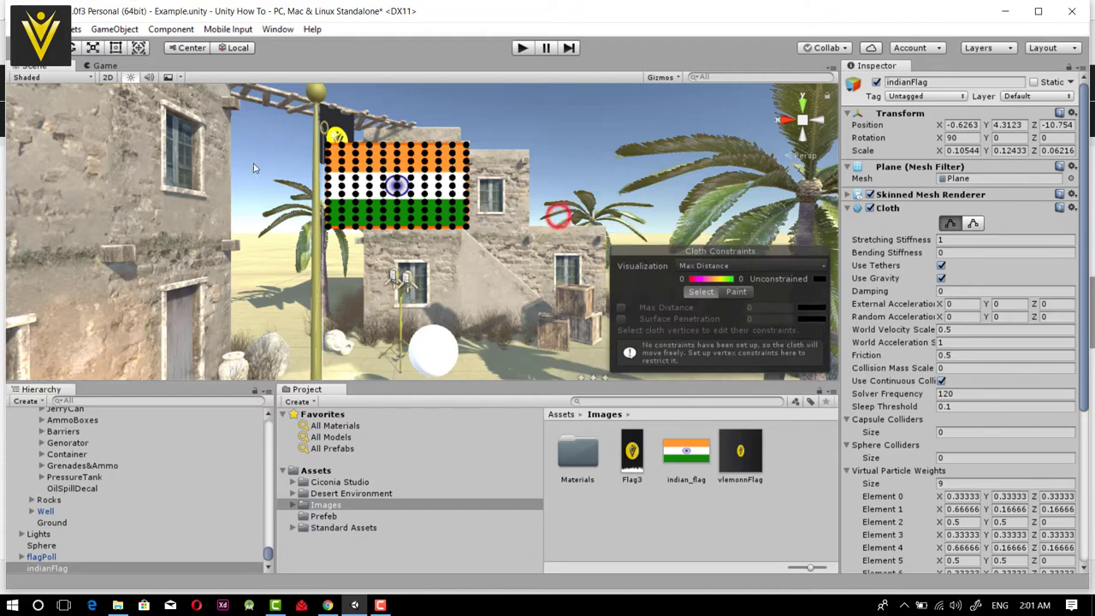
{"action": "left_click", "coordinate": [321, 160]}
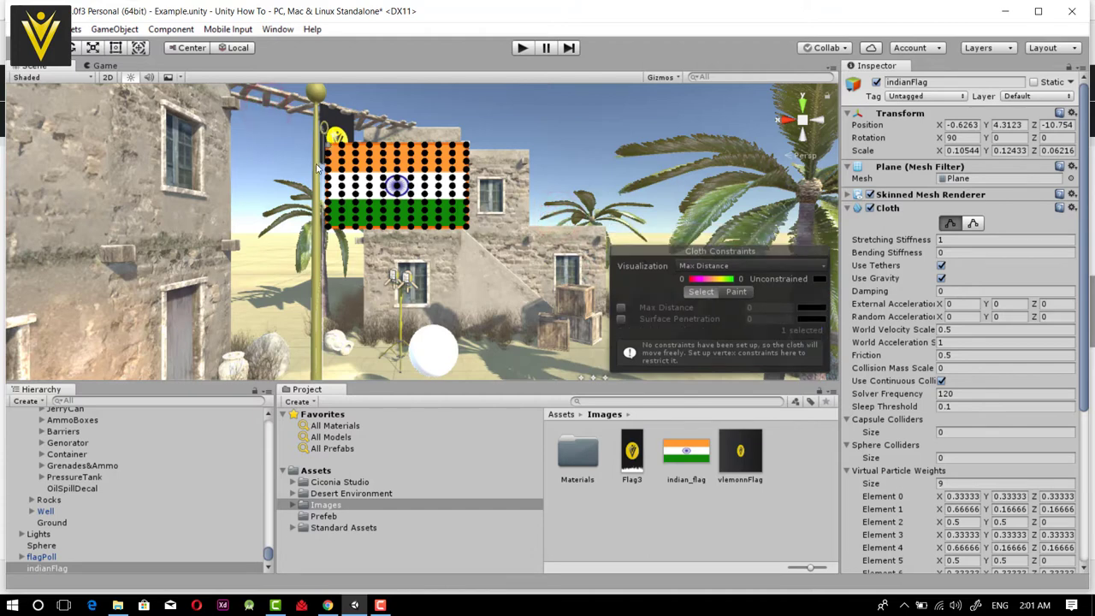
{"action": "left_click", "coordinate": [621, 307]}
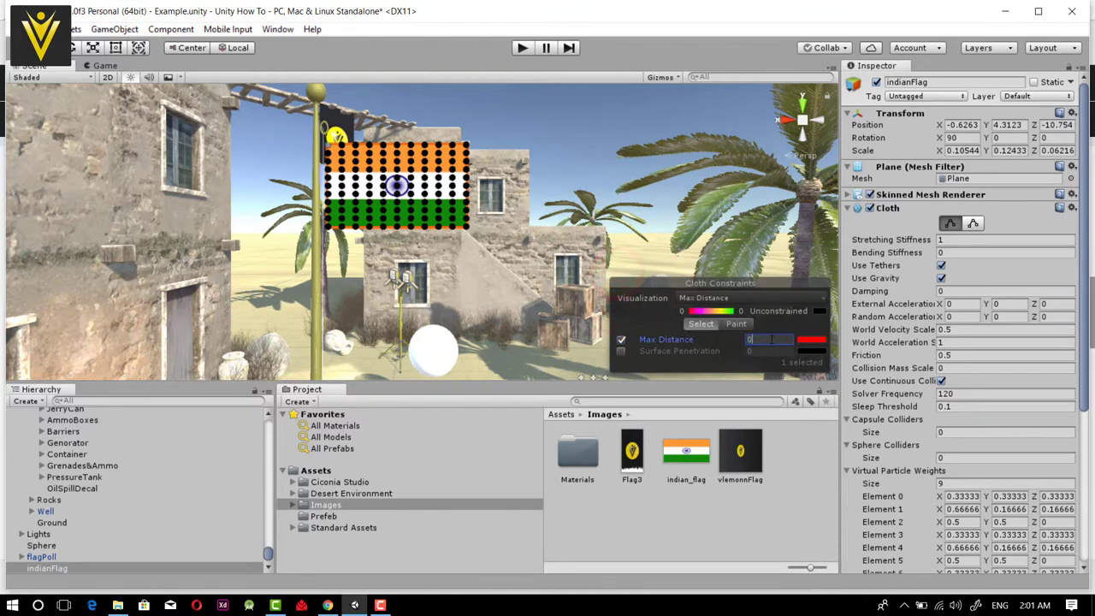
{"action": "type", "text": ".2"}
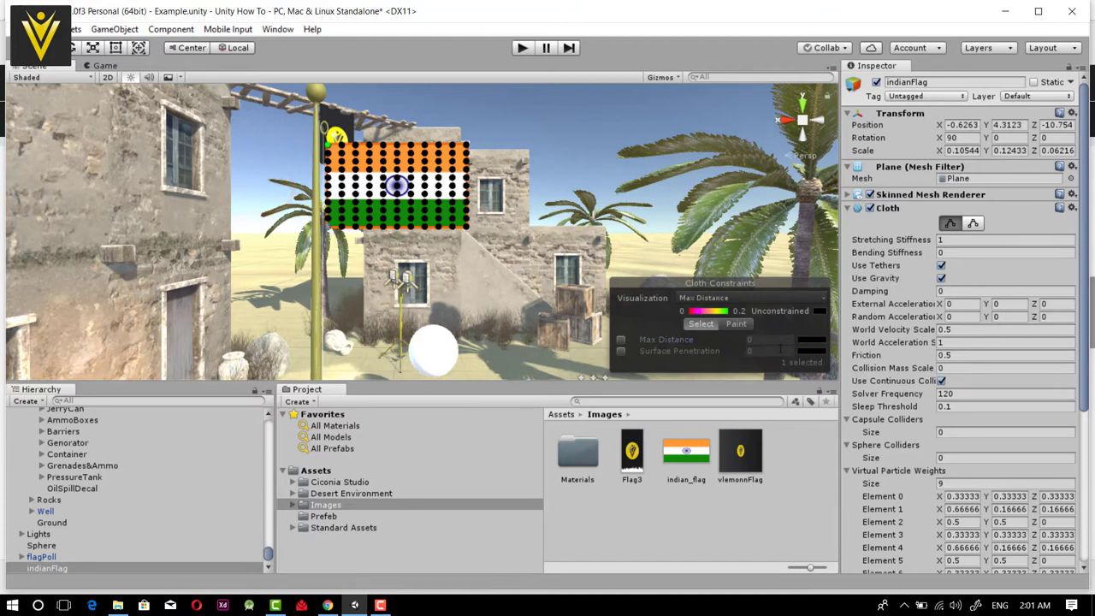
{"action": "left_click", "coordinate": [622, 340]}
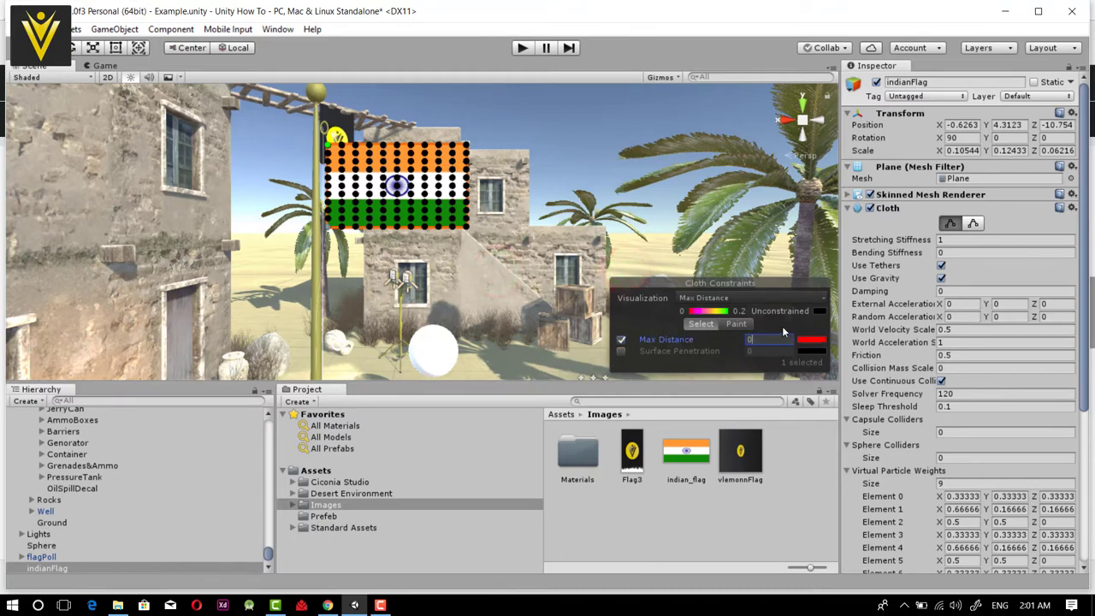
{"action": "type", "text": ".2"}
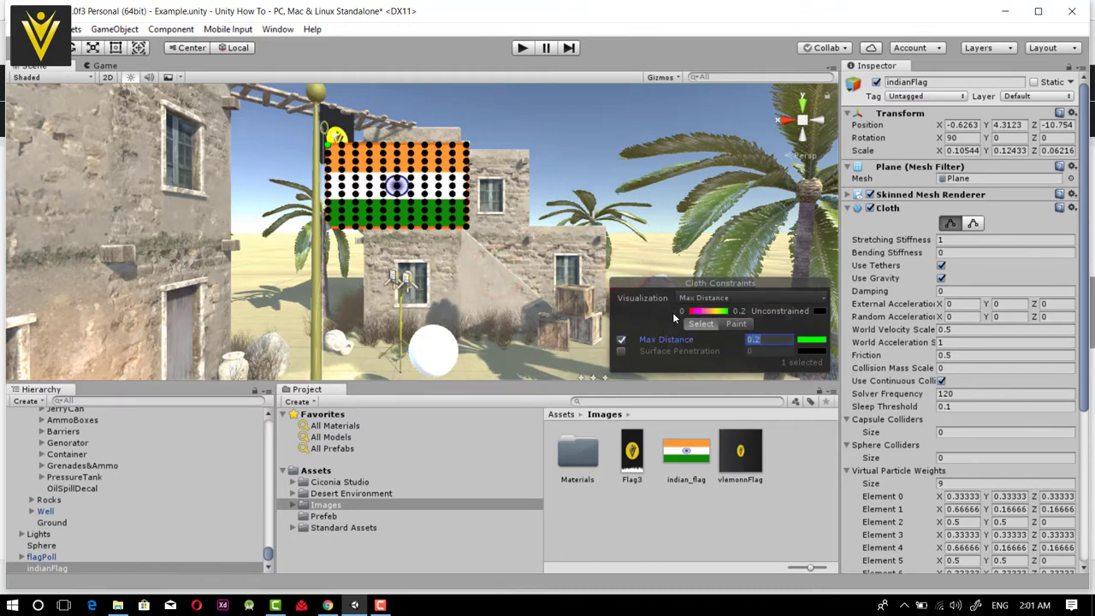
Play the scene to check how the constrained Indian flag moves on the pole, and stop it
{"action": "left_click", "coordinate": [413, 184]}
{"action": "left_click", "coordinate": [525, 51]}
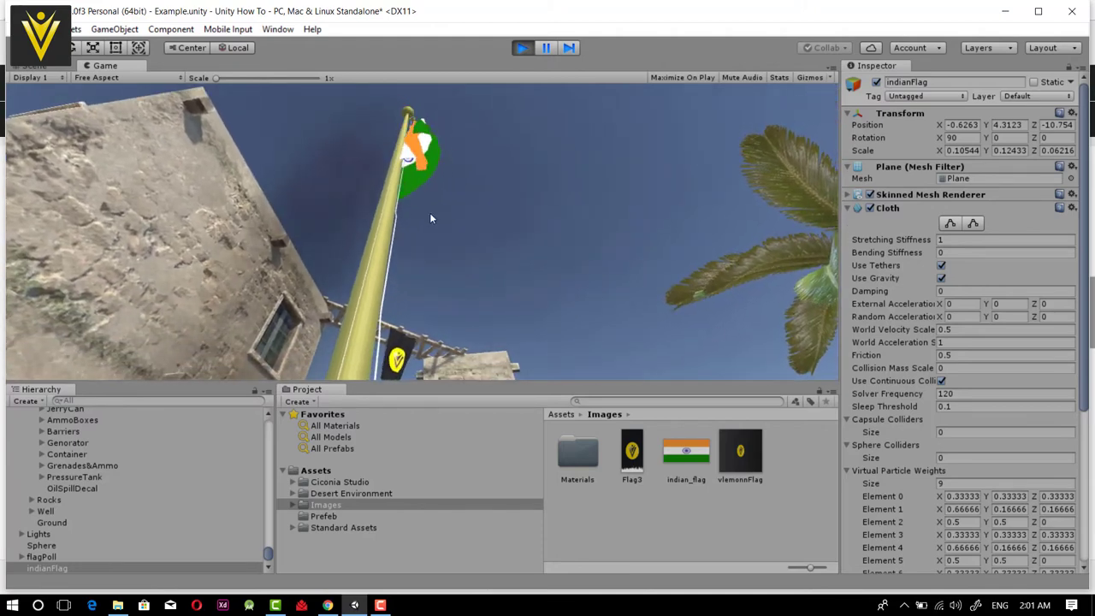
{"action": "left_click", "coordinate": [522, 48]}
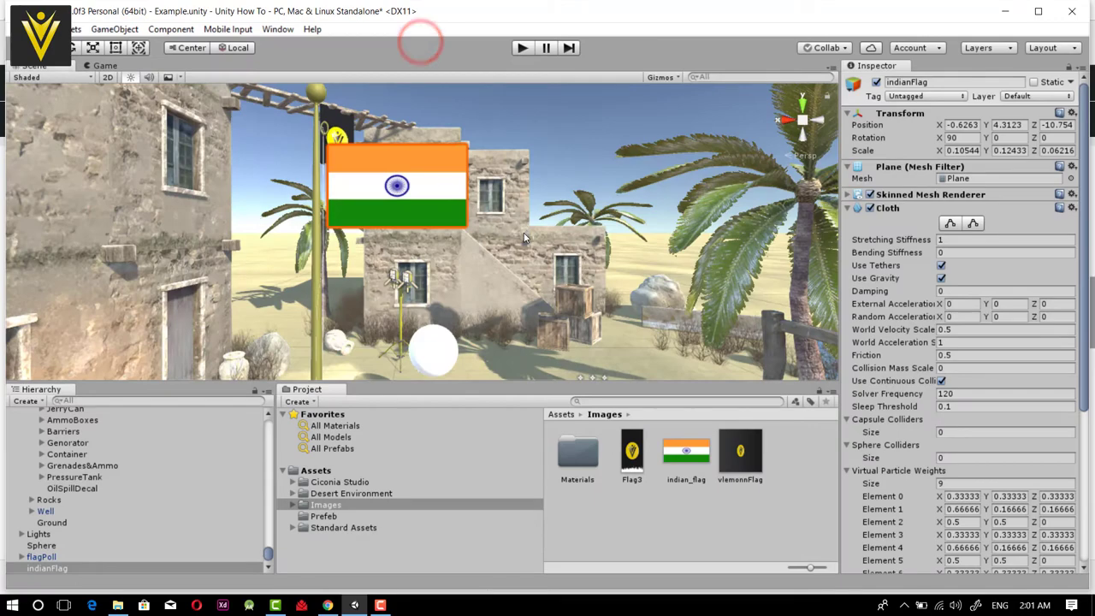
Set the size of the Indian flag's Capsule Colliders list in the Cloth component to 1
{"action": "scroll", "coordinate": [362, 214], "scroll_direction": "down", "scroll_amount": 5}
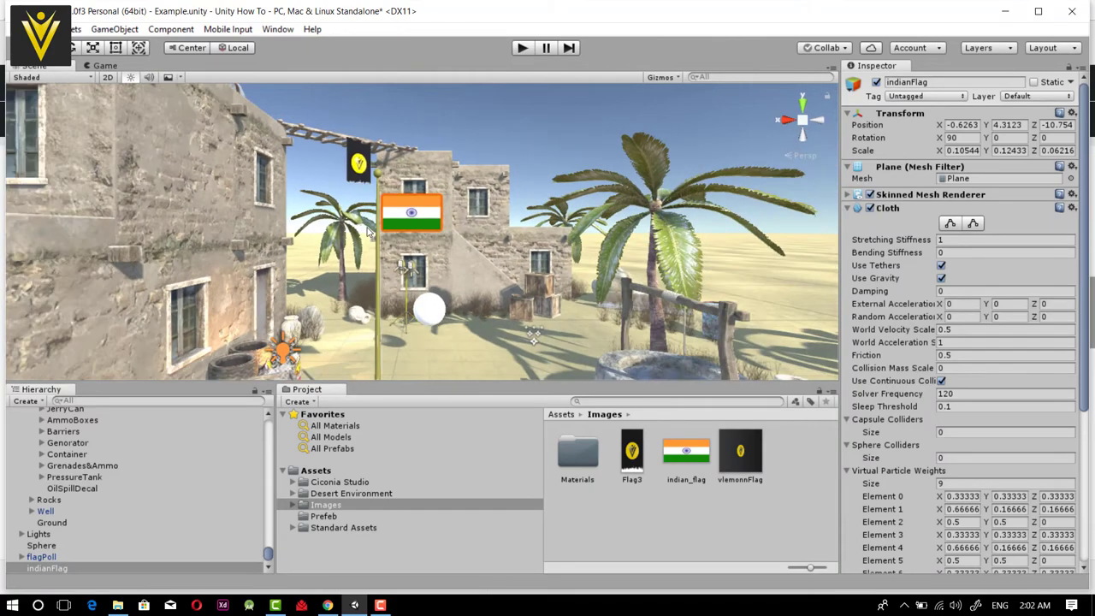
{"action": "scroll", "coordinate": [367, 227], "scroll_direction": "up", "scroll_amount": 7}
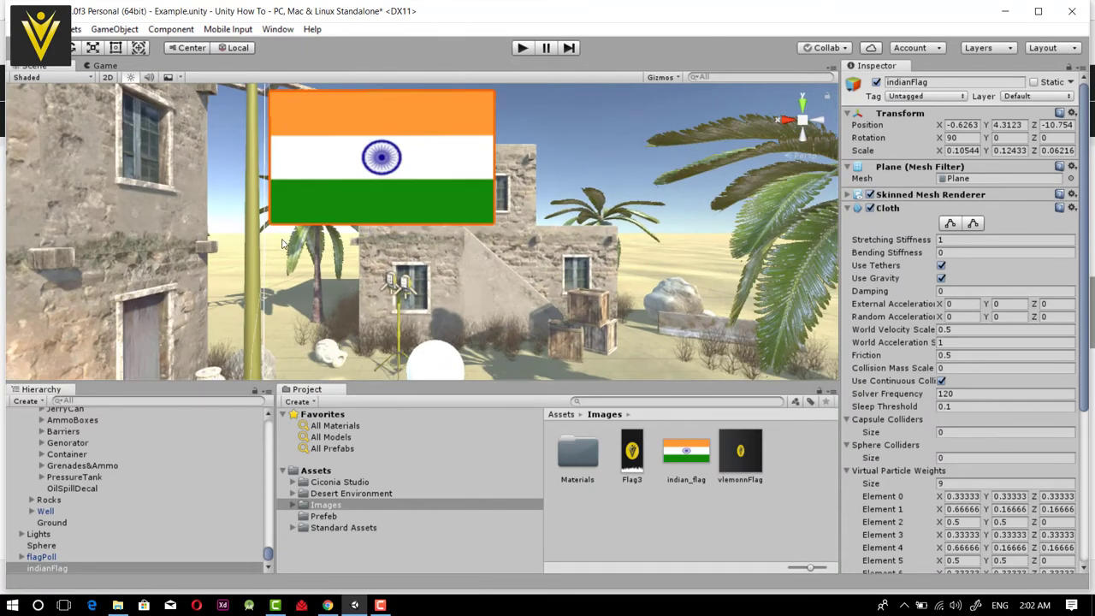
{"action": "scroll", "coordinate": [937, 449], "scroll_direction": "down", "scroll_amount": 5}
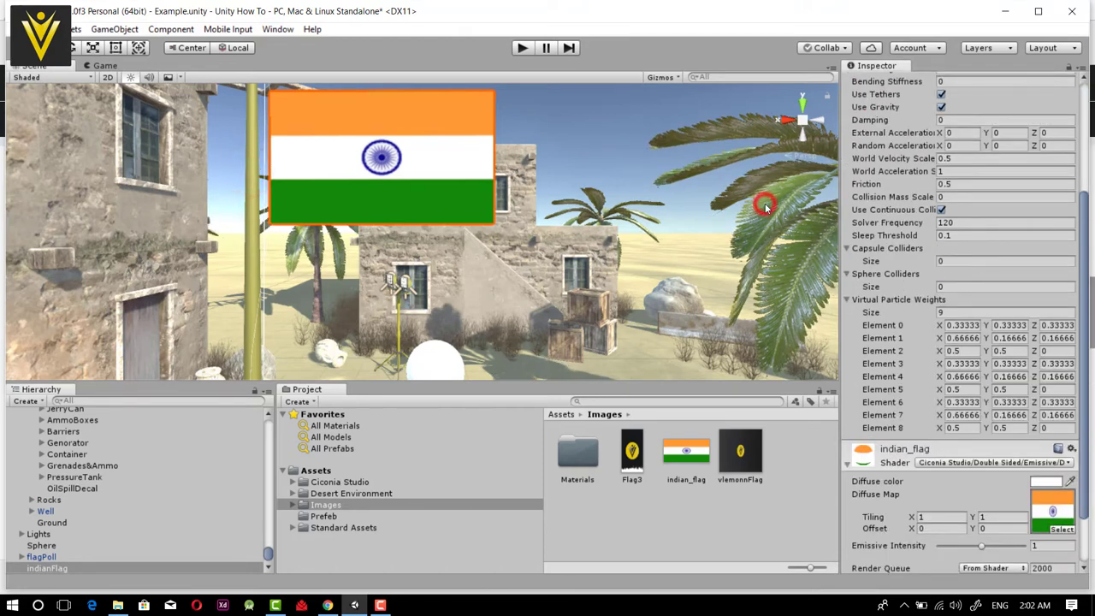
{"action": "left_click", "coordinate": [955, 261]}
{"action": "type", "text": "1"}
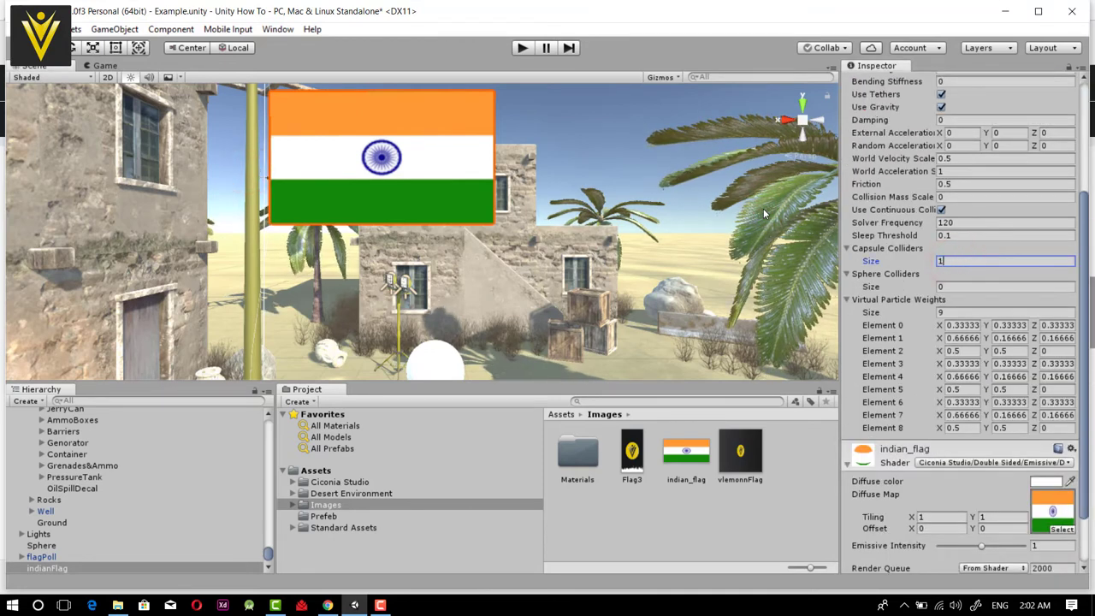
Assign the flagPoll's Capsule Collider to Element 0 of the Indian flag's Capsule Colliders list in the Cloth component
{"action": "left_click", "coordinate": [245, 299]}
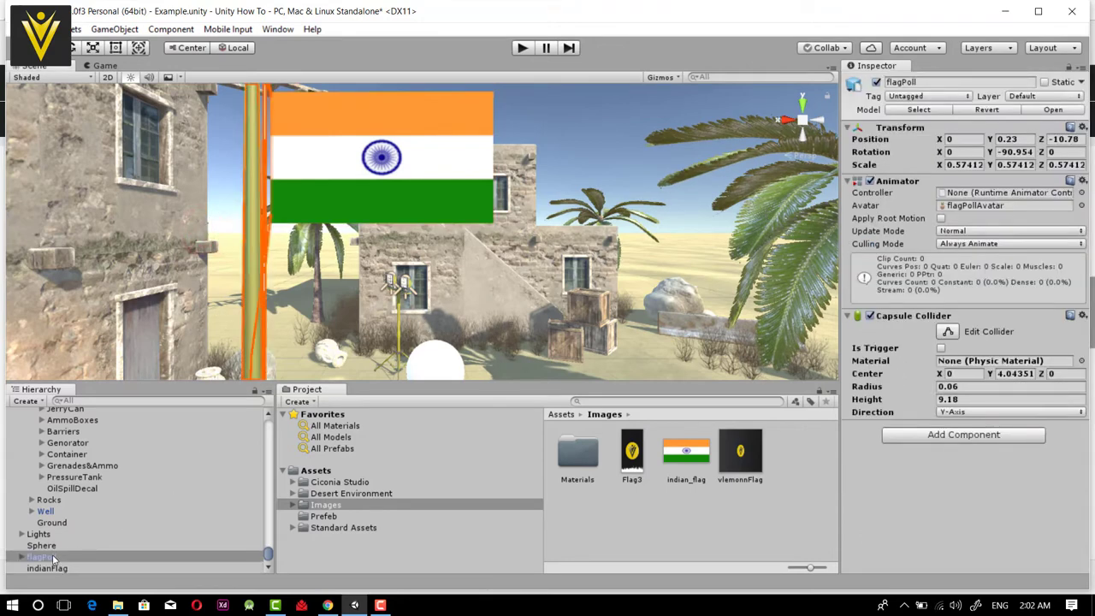
{"action": "left_click", "coordinate": [17, 446]}
{"action": "left_click", "coordinate": [23, 558]}
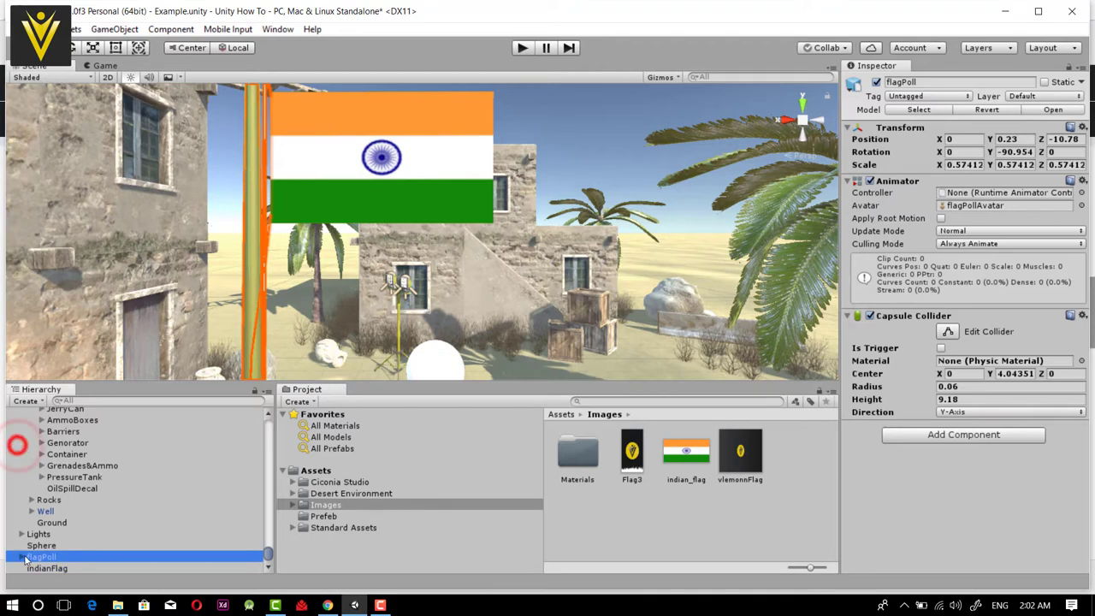
{"action": "left_click", "coordinate": [292, 147]}
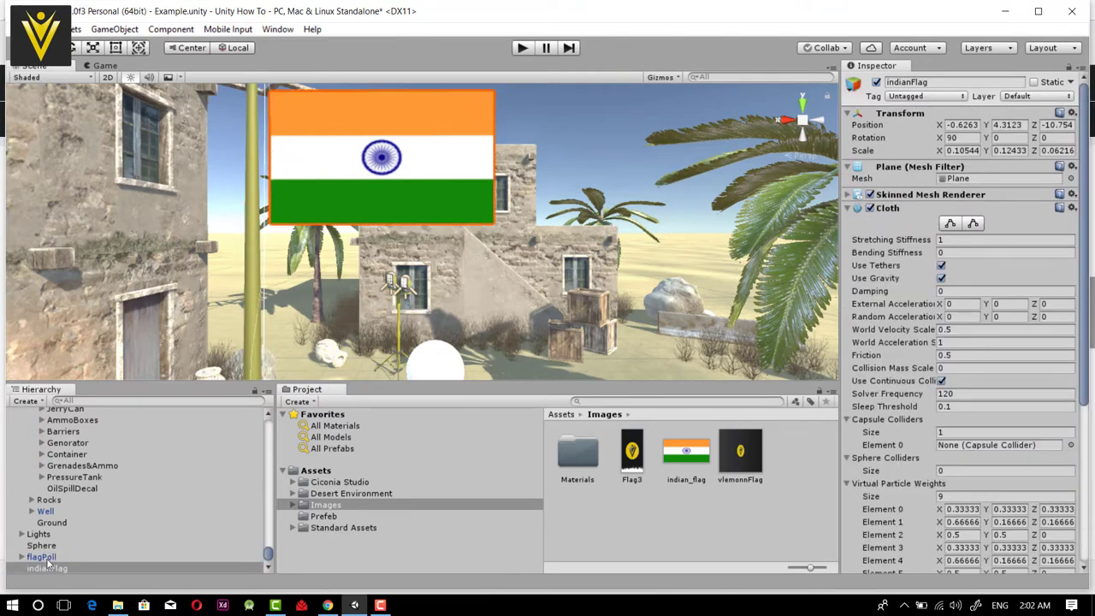
{"action": "left_click_drag", "start_coordinate": [47, 559], "coordinate": [799, 368]}
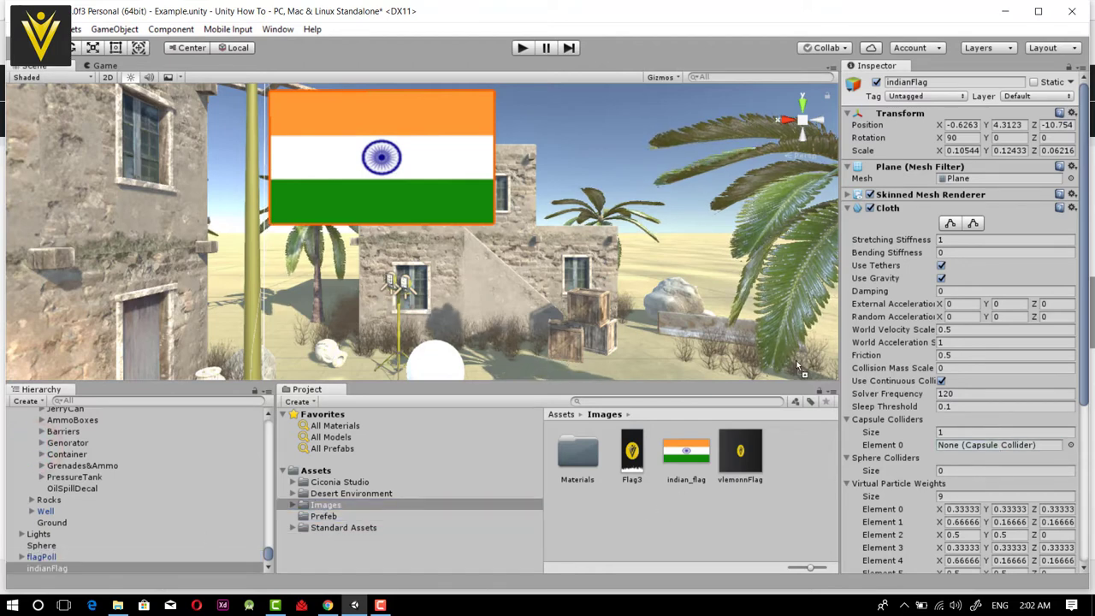
{"action": "left_click_drag", "start_coordinate": [41, 556], "coordinate": [963, 449]}
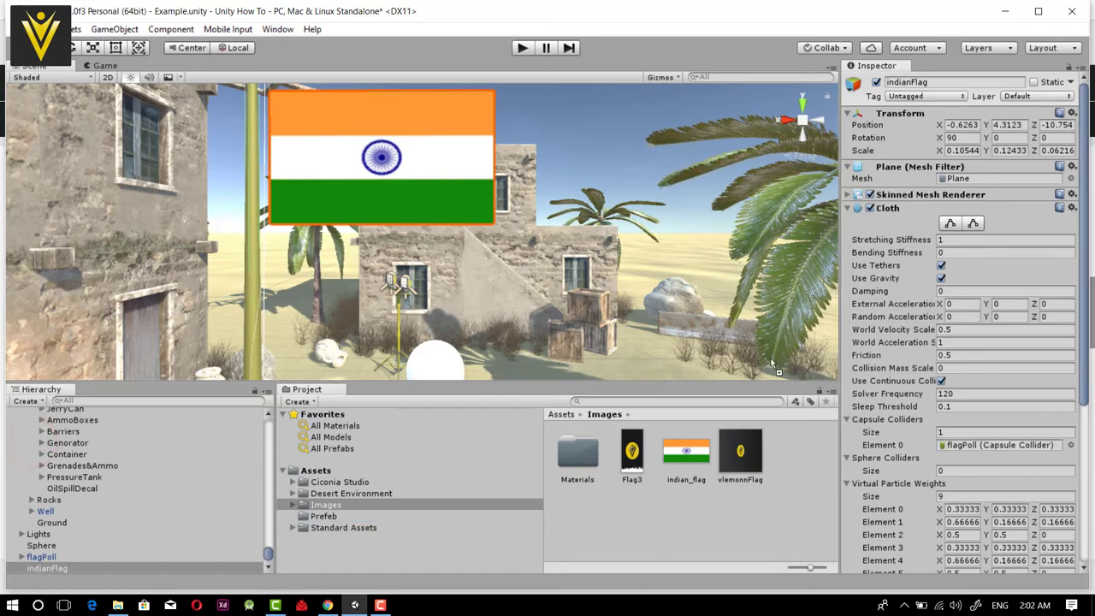
Play the scene, test the Indian flag with a Y position of 4.41 and External Acceleration X of -43.82, and stop playback
{"action": "left_click", "coordinate": [521, 48]}
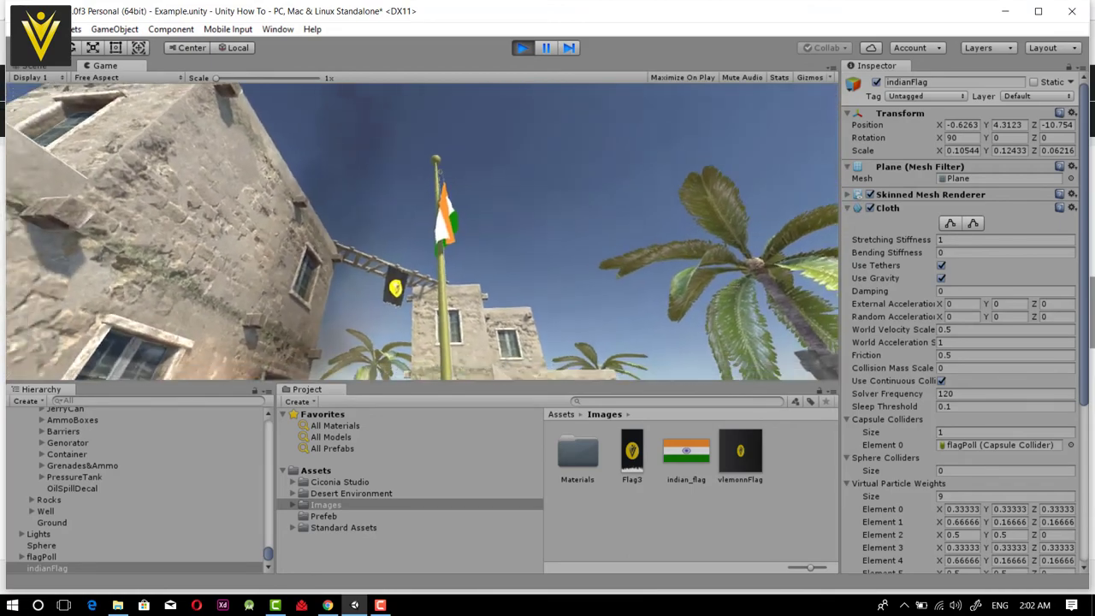
{"action": "left_click", "coordinate": [39, 66]}
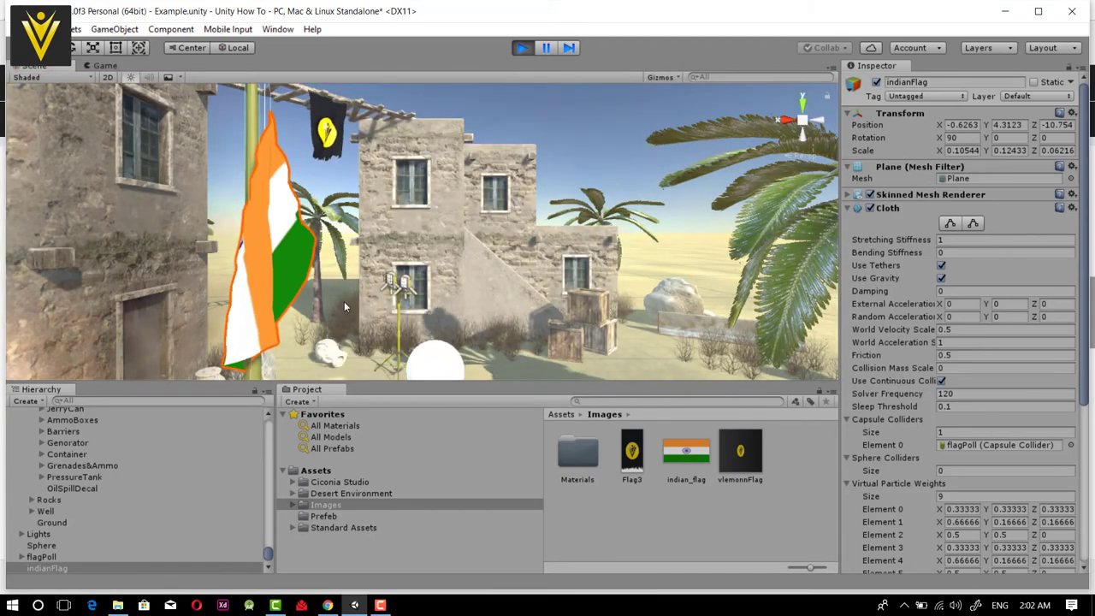
{"action": "left_click_drag", "start_coordinate": [385, 308], "coordinate": [334, 241], "text": "alt"}
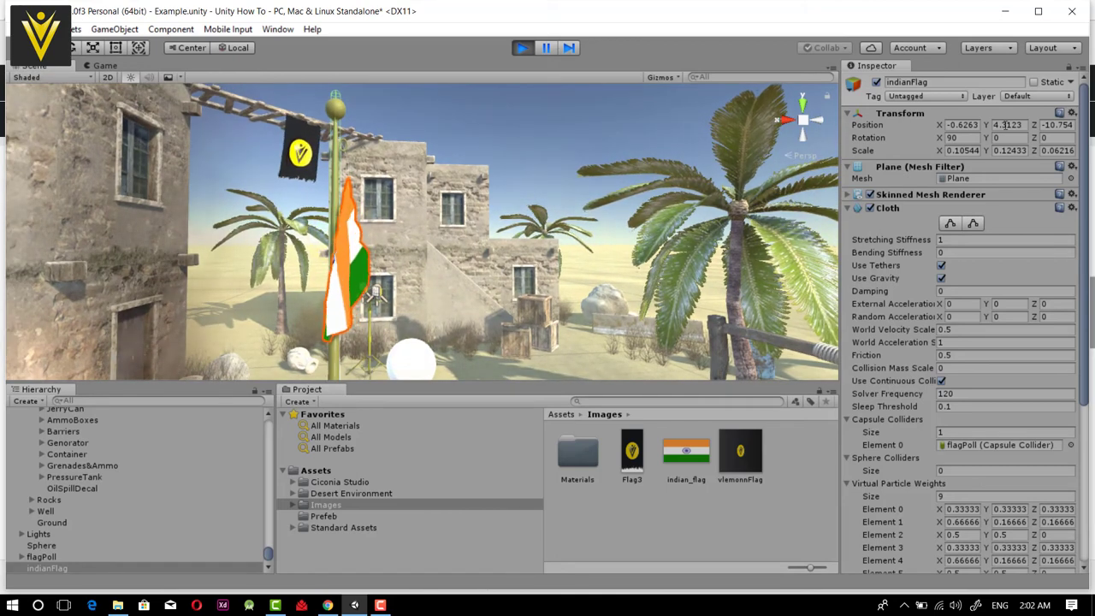
{"action": "left_click_drag", "start_coordinate": [987, 122], "coordinate": [996, 123]}
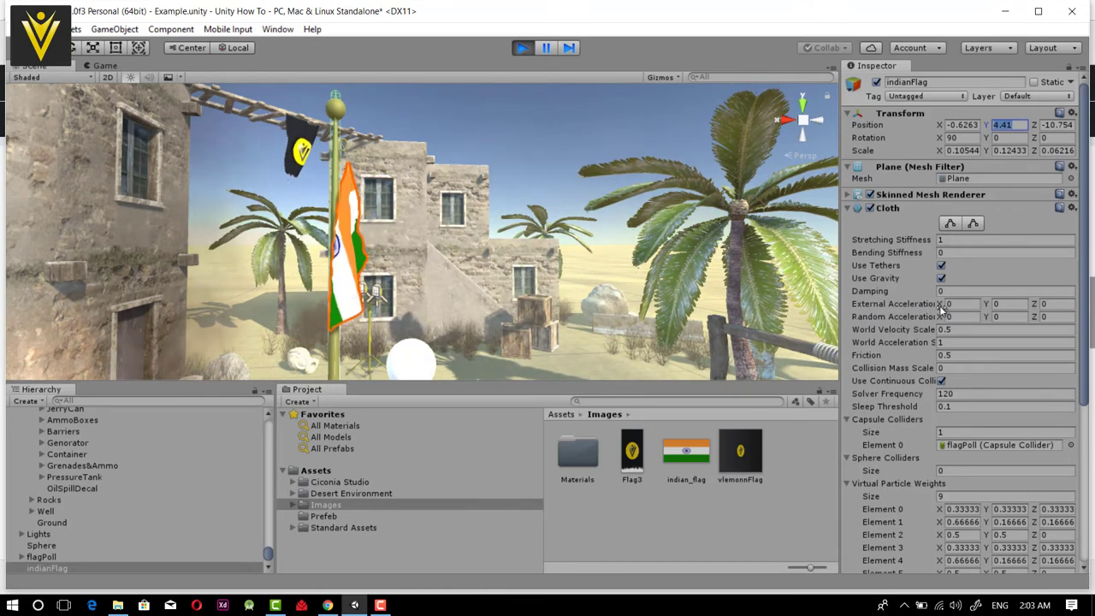
{"action": "left_click_drag", "start_coordinate": [940, 308], "coordinate": [456, 306]}
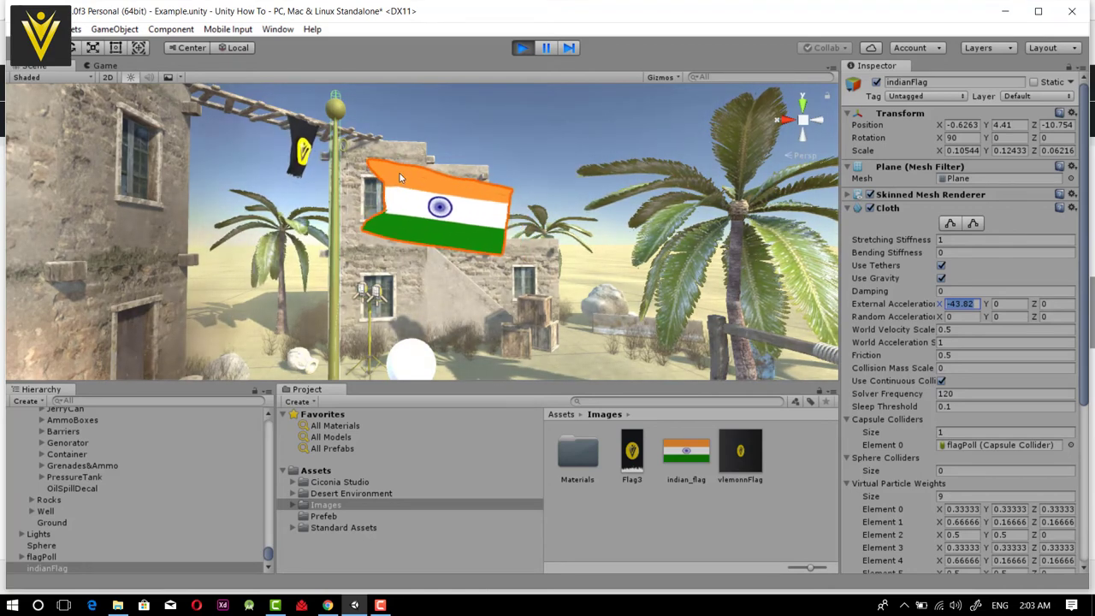
{"action": "left_click", "coordinate": [519, 51]}
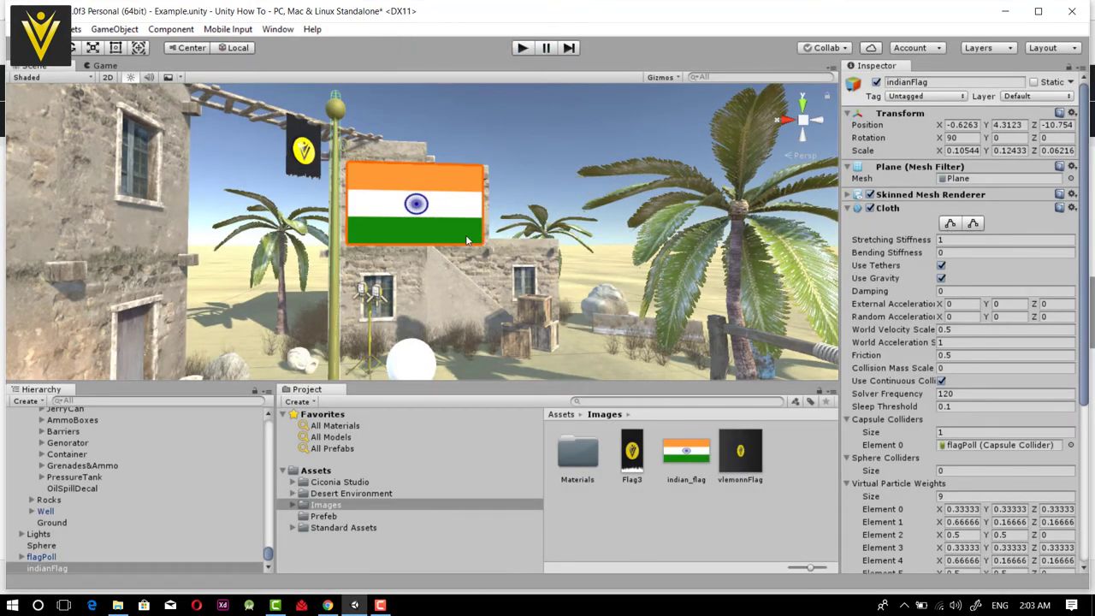
Constrain all 11 cloth vertices along the Indian flag's pole-side edge with a Max Distance of 0.2
{"action": "left_click", "coordinate": [949, 224]}
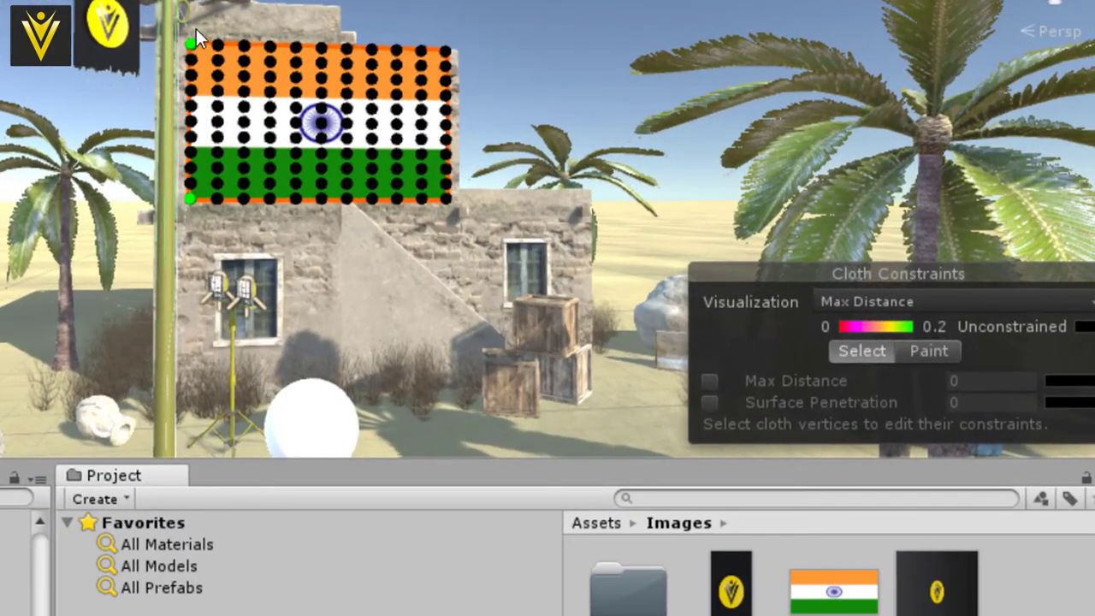
{"action": "left_click_drag", "start_coordinate": [210, 10], "coordinate": [147, 268]}
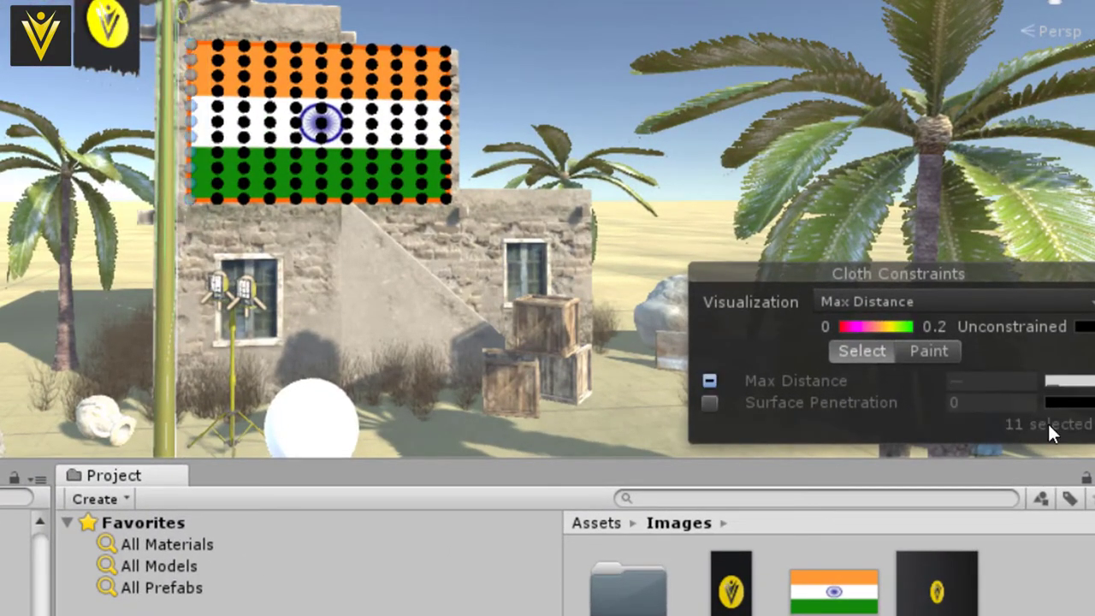
{"action": "left_click", "coordinate": [709, 381]}
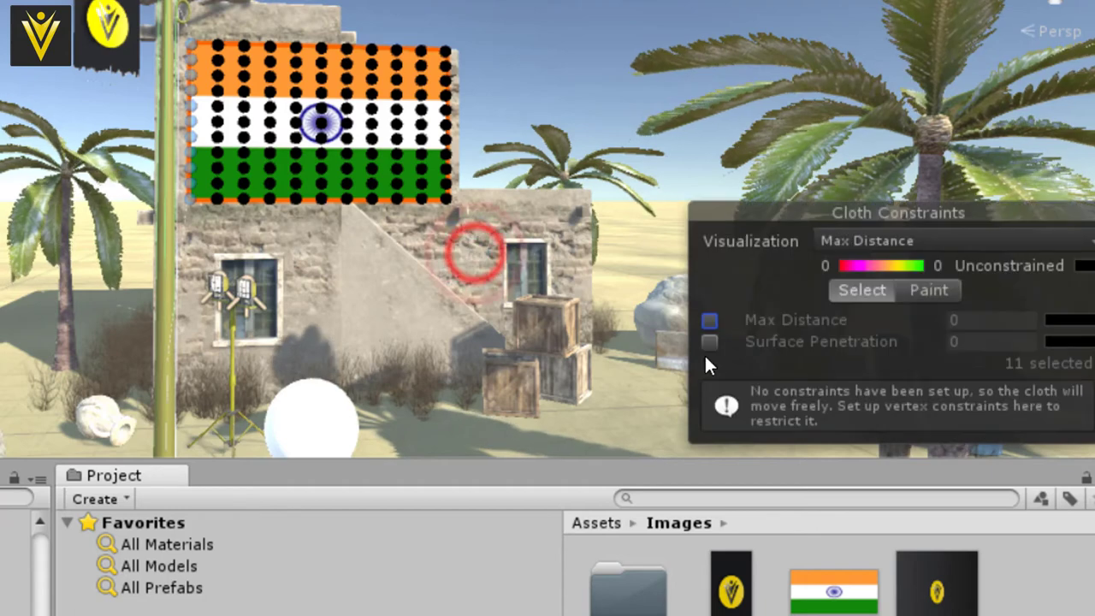
{"action": "left_click", "coordinate": [709, 317]}
{"action": "left_click", "coordinate": [1030, 376]}
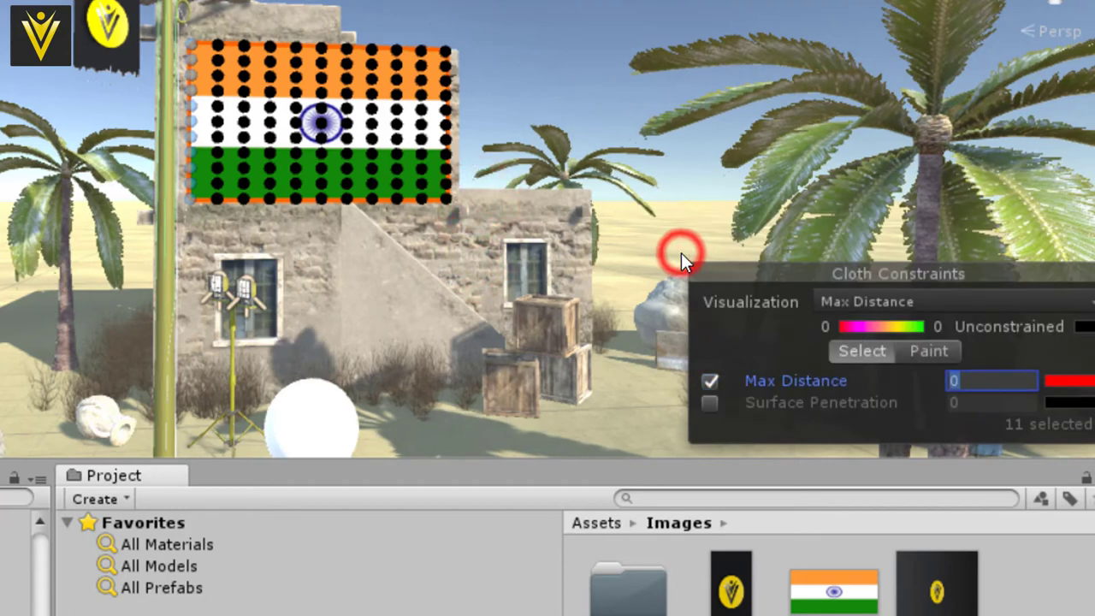
{"action": "type", "text": "0.2"}
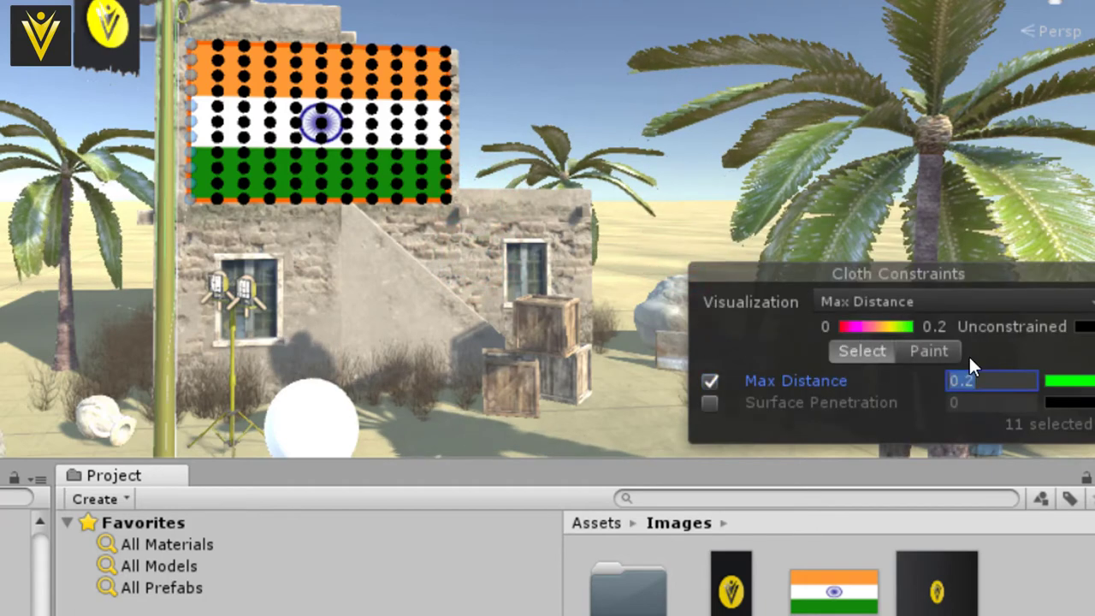
{"action": "left_click", "coordinate": [477, 214]}
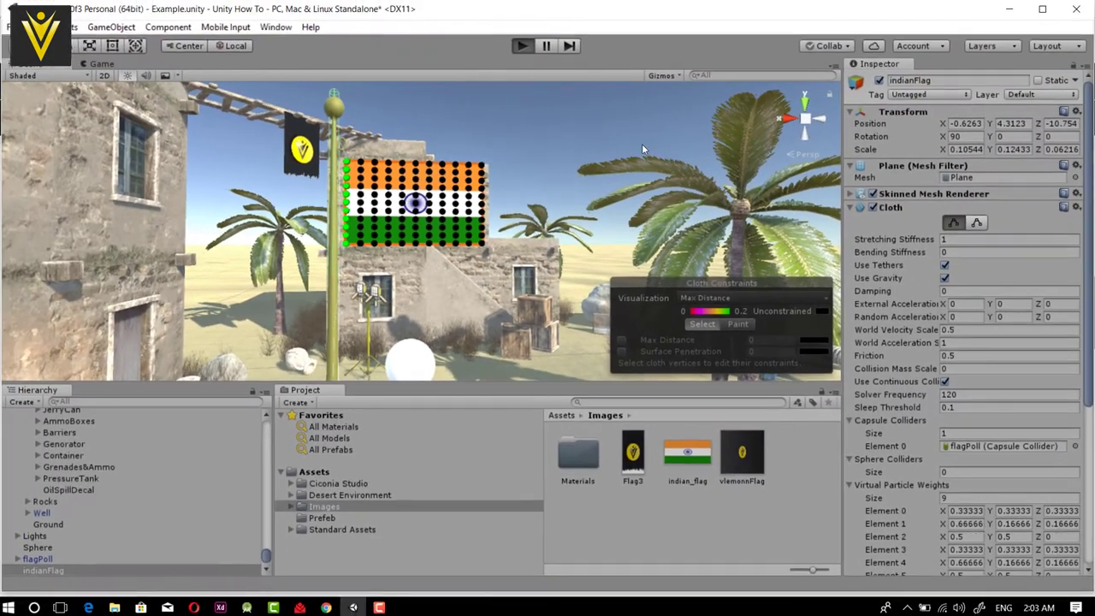
Play the scene, try External Acceleration -3, 2, 1.5 and Random Acceleration -6, 10, 5 on the Indian flag, and stop playback
{"action": "key", "text": "ctrl+p"}
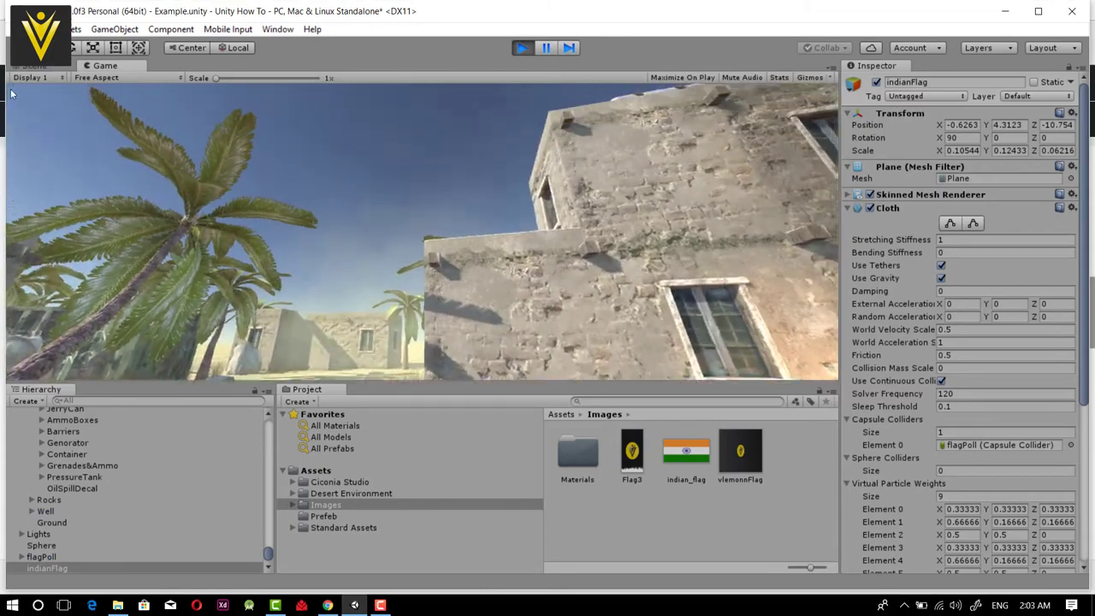
{"action": "left_click", "coordinate": [34, 66]}
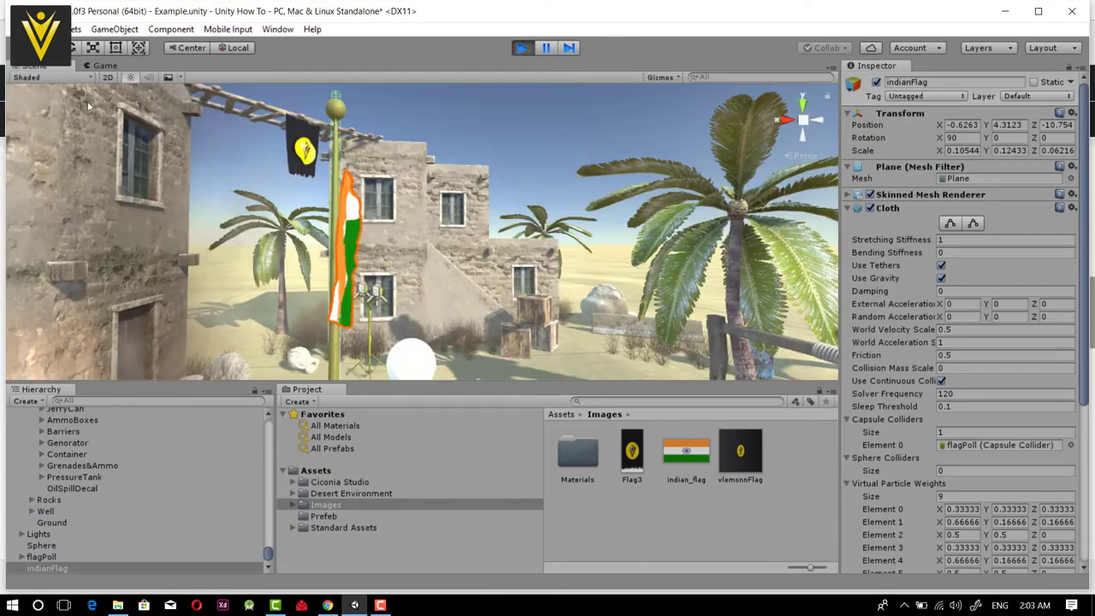
{"action": "left_click", "coordinate": [960, 303]}
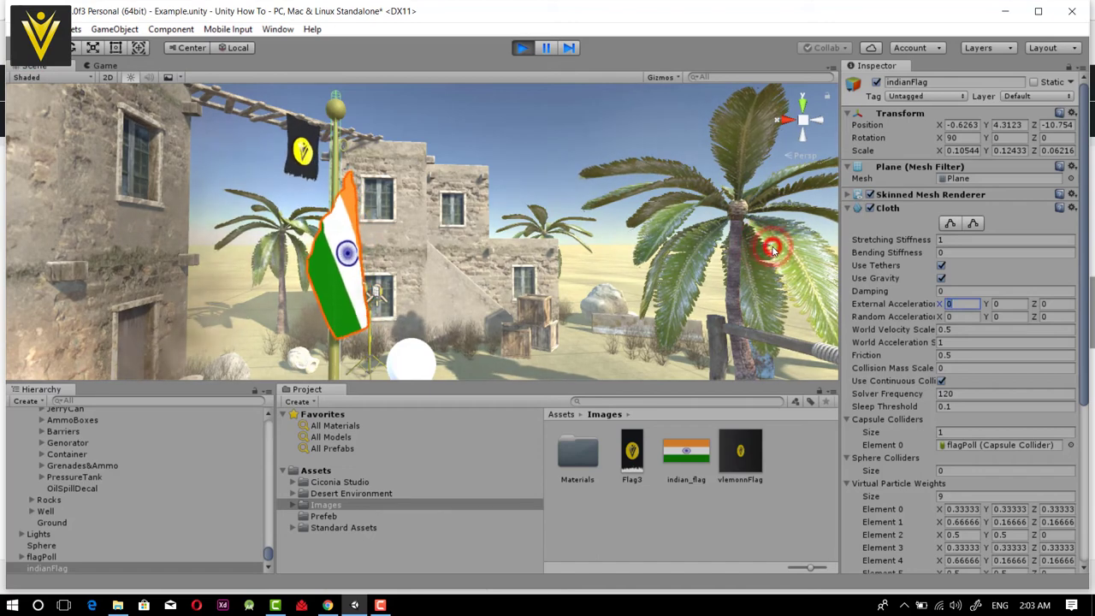
{"action": "type", "text": "-40"}
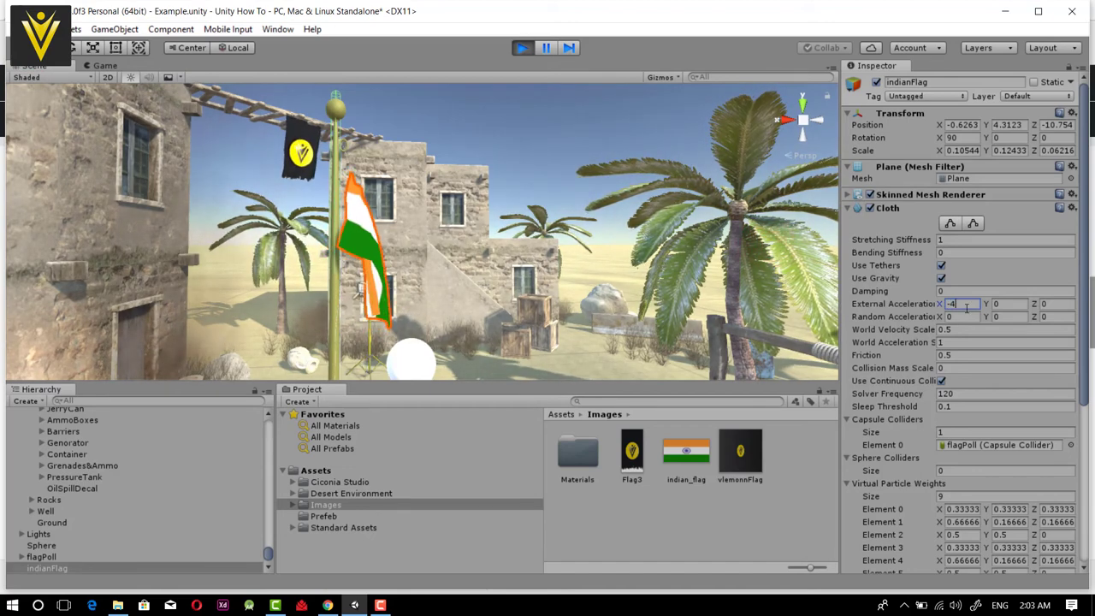
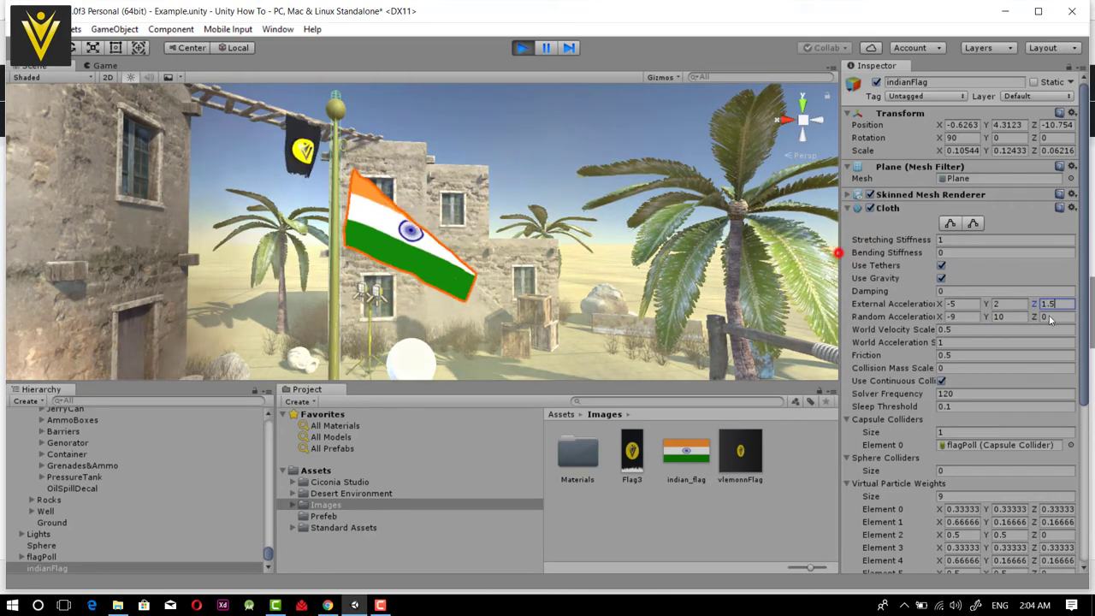
{"action": "left_click", "coordinate": [1067, 316]}
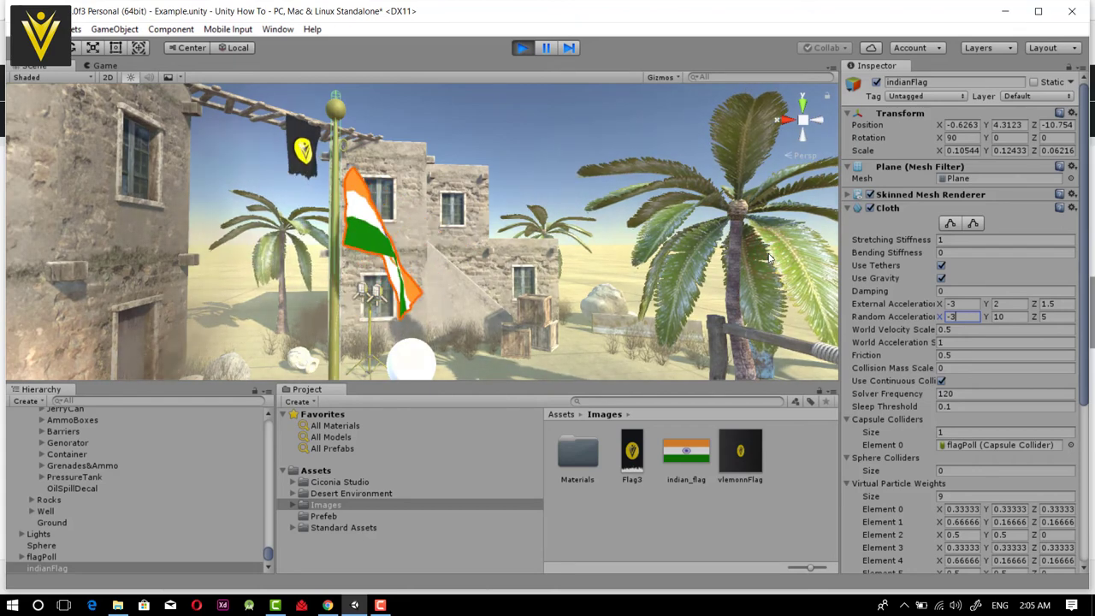
{"action": "key", "text": "BackSpace"}
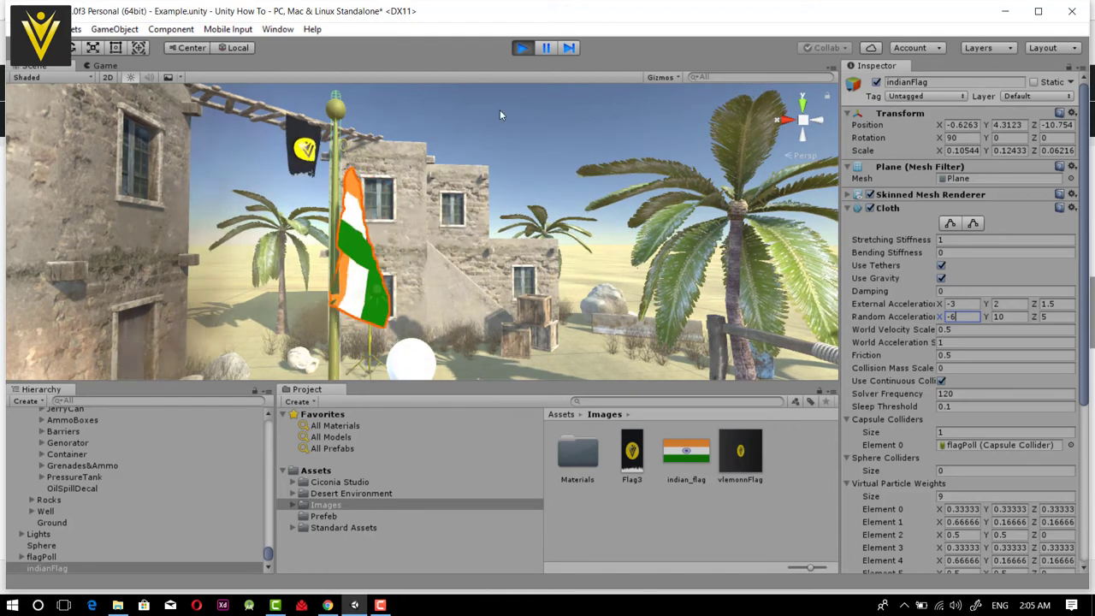
{"action": "left_click", "coordinate": [522, 47]}
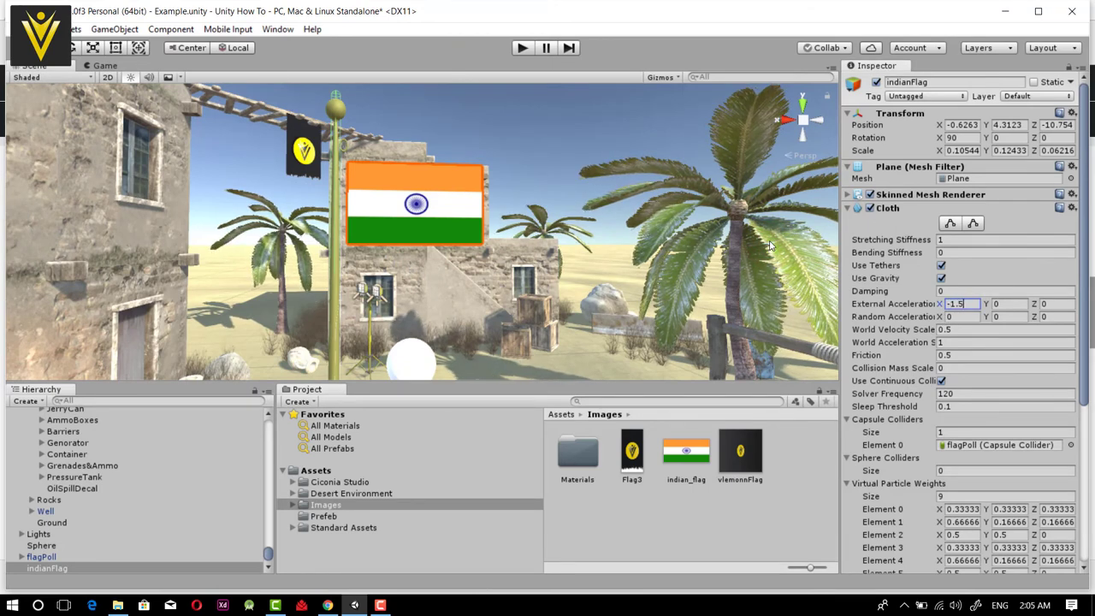
Set the Indian flag's External Acceleration to -1.5, 2, 1.2 and its Random Acceleration to -6, 4, 4
{"action": "type", "text": "-6"}
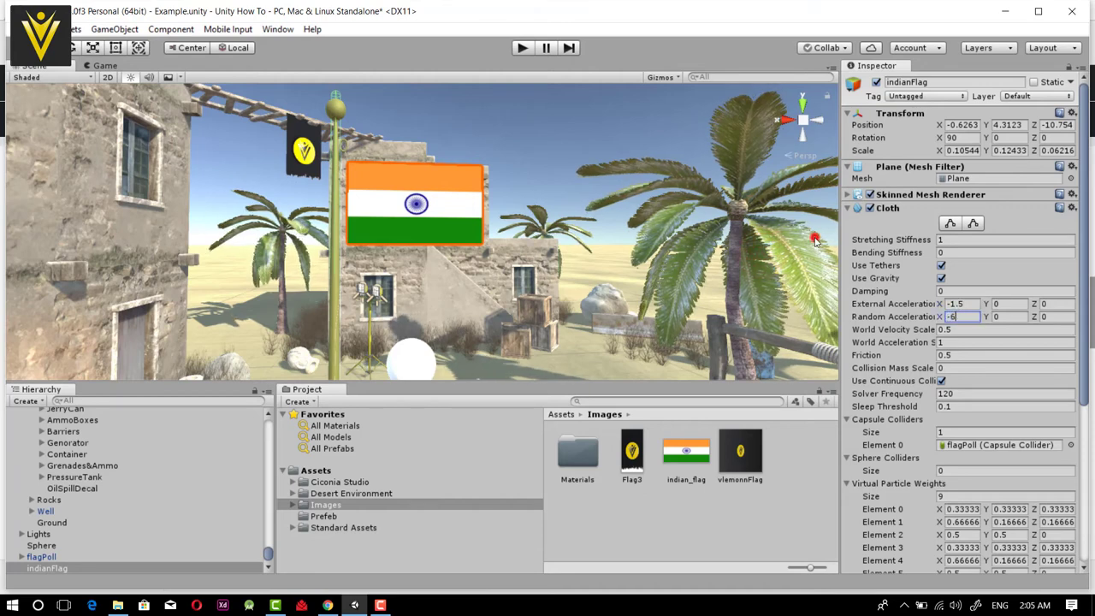
{"action": "left_click", "coordinate": [1008, 304]}
{"action": "type", "text": "2"}
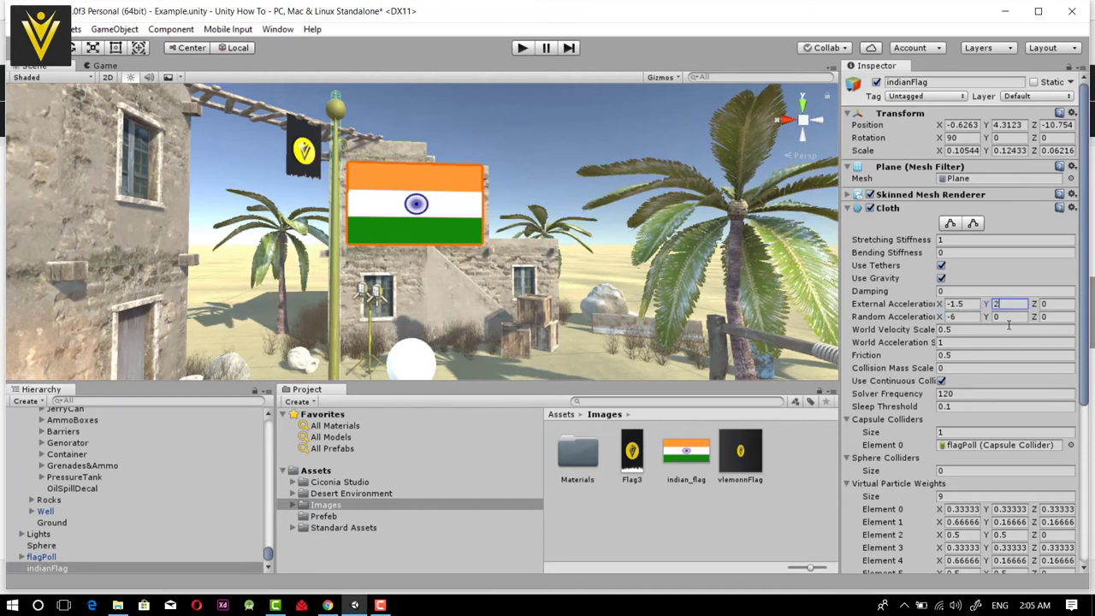
{"action": "left_click", "coordinate": [1009, 317]}
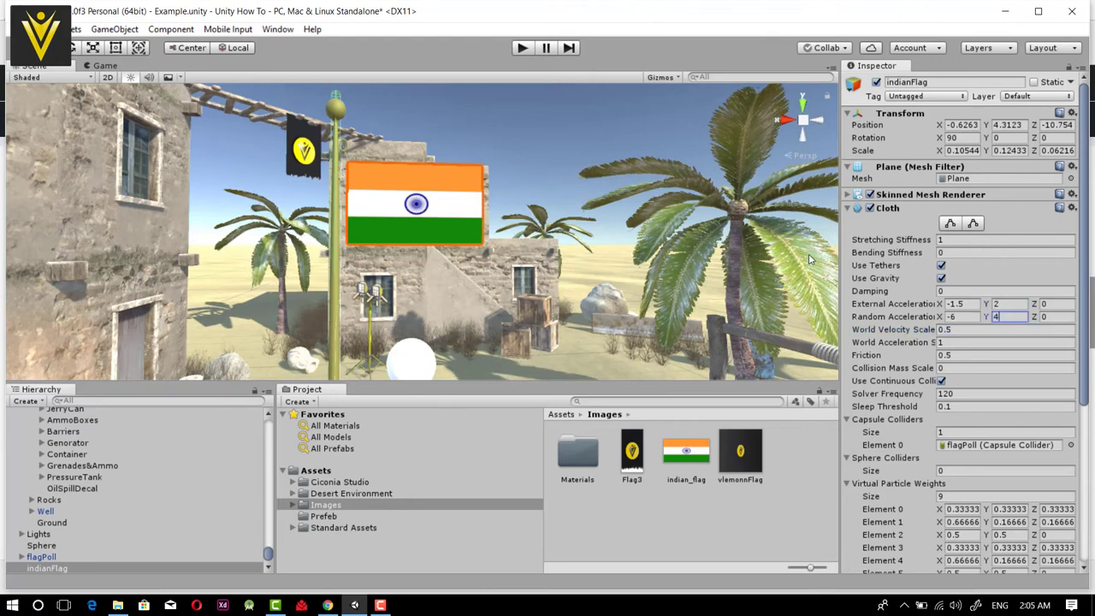
{"action": "left_click", "coordinate": [1061, 303]}
{"action": "type", "text": "1.2"}
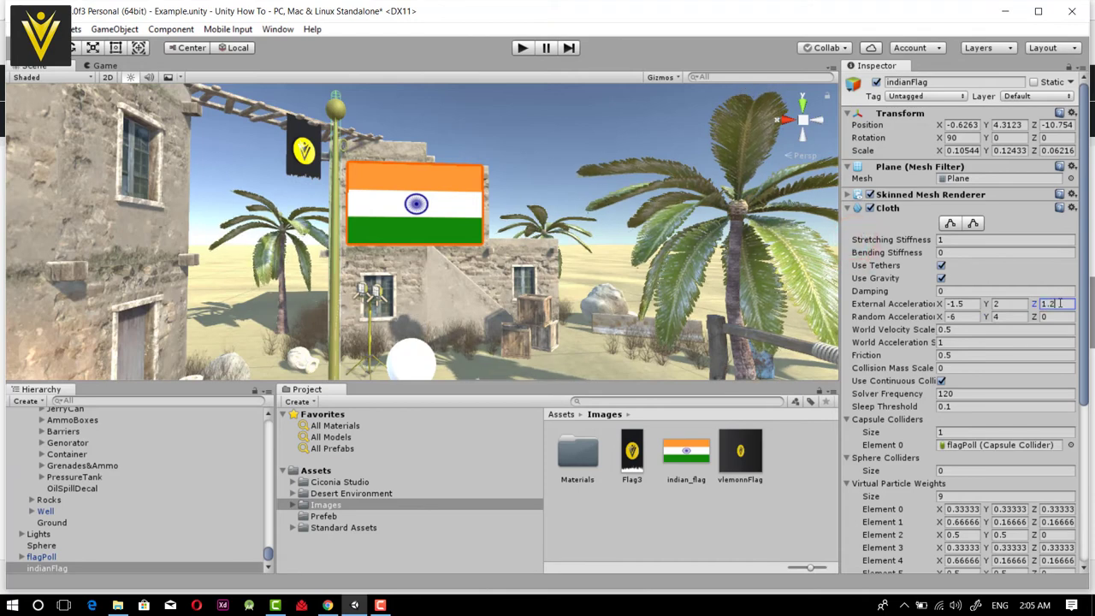
{"action": "left_click", "coordinate": [1063, 316]}
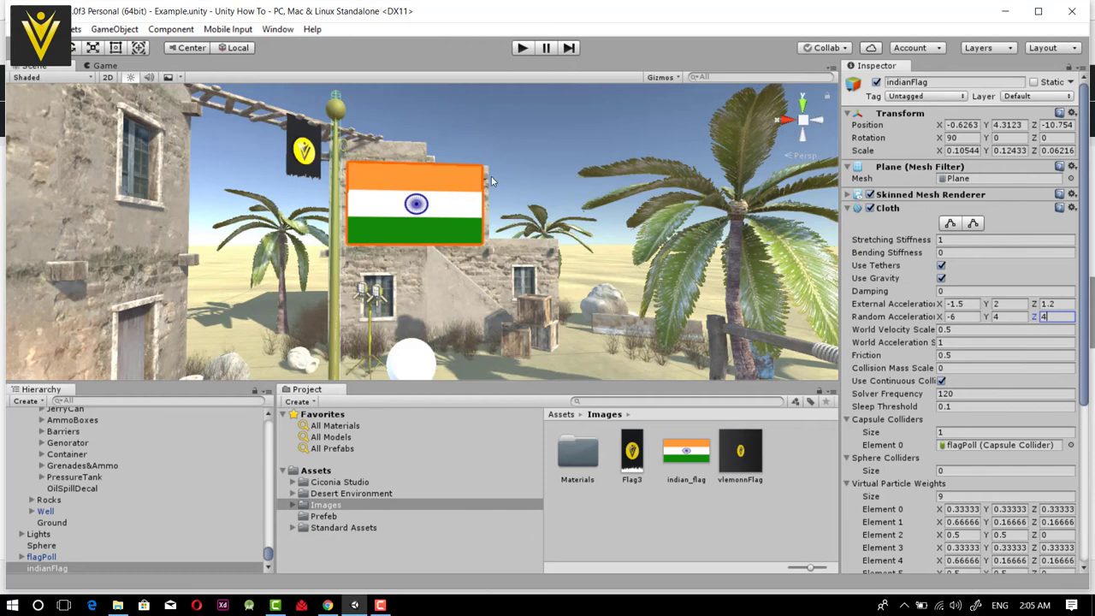
Play the scene and examine how the Indian flag waves on the pole in the Game and Scene views
{"action": "left_click", "coordinate": [521, 48]}
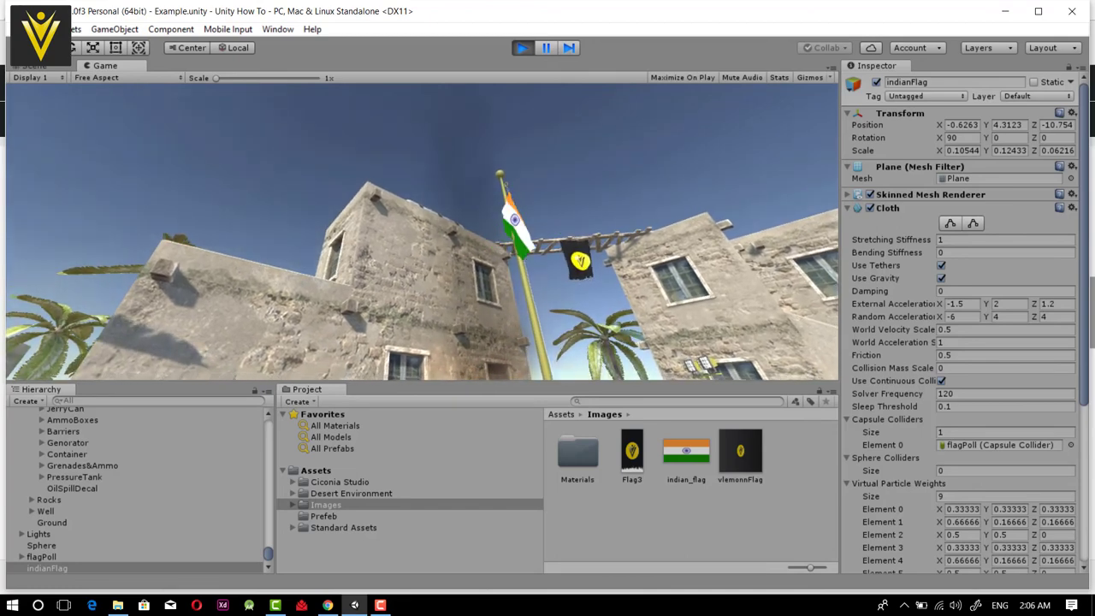
{"action": "left_click", "coordinate": [34, 65]}
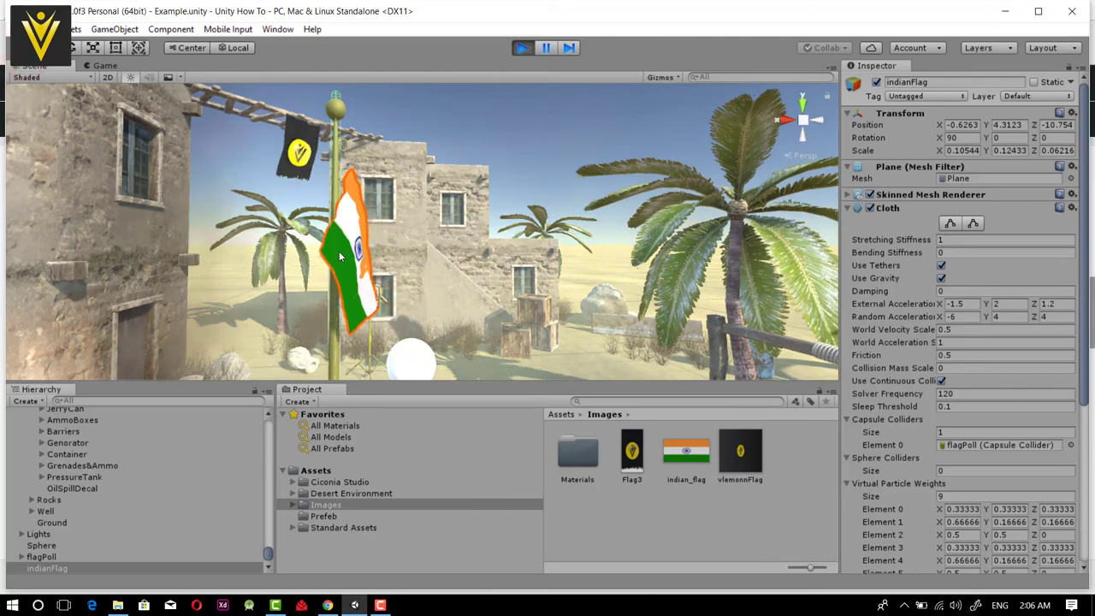
{"action": "right_click_drag", "start_coordinate": [340, 257], "coordinate": [25, 404]}
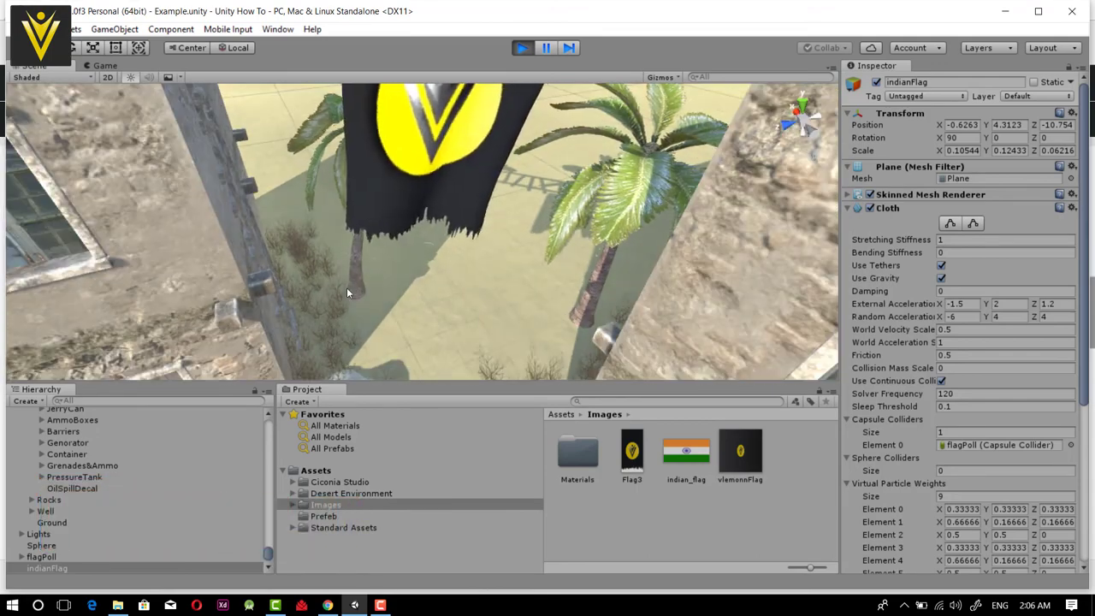
Select the black hanging flag, Flag 2, in the running scene and inspect its cloth constraints and acceleration settings
{"action": "scroll", "coordinate": [347, 290], "scroll_direction": "down", "scroll_amount": 3}
{"action": "right_click_drag", "start_coordinate": [348, 289], "coordinate": [397, 204]}
{"action": "left_click_drag", "start_coordinate": [397, 203], "coordinate": [401, 193], "text": "alt"}
{"action": "left_click", "coordinate": [434, 227]}
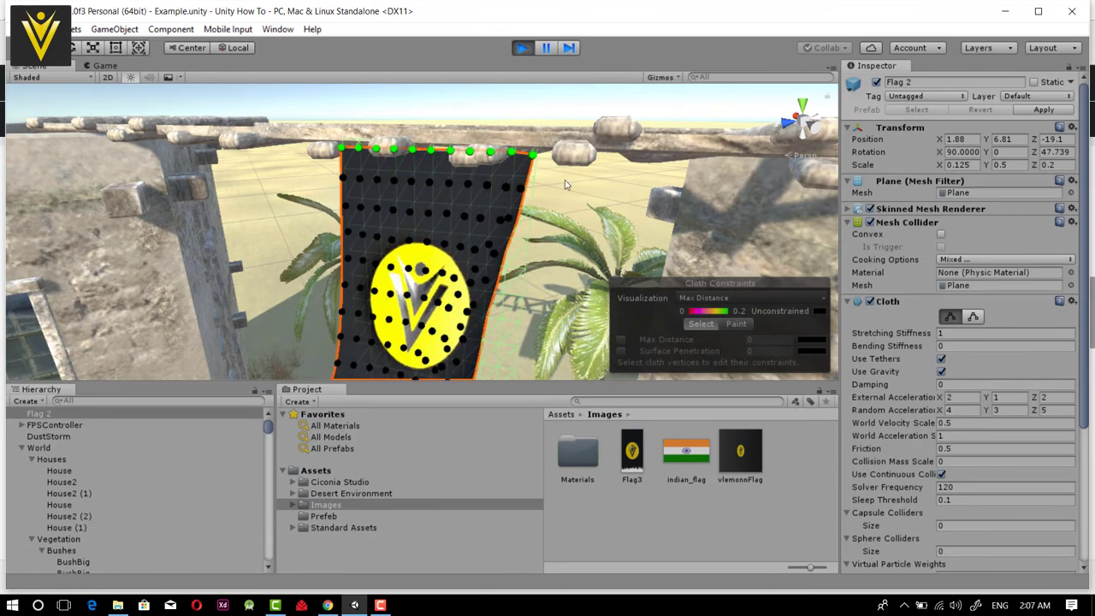
{"action": "left_click", "coordinate": [561, 263]}
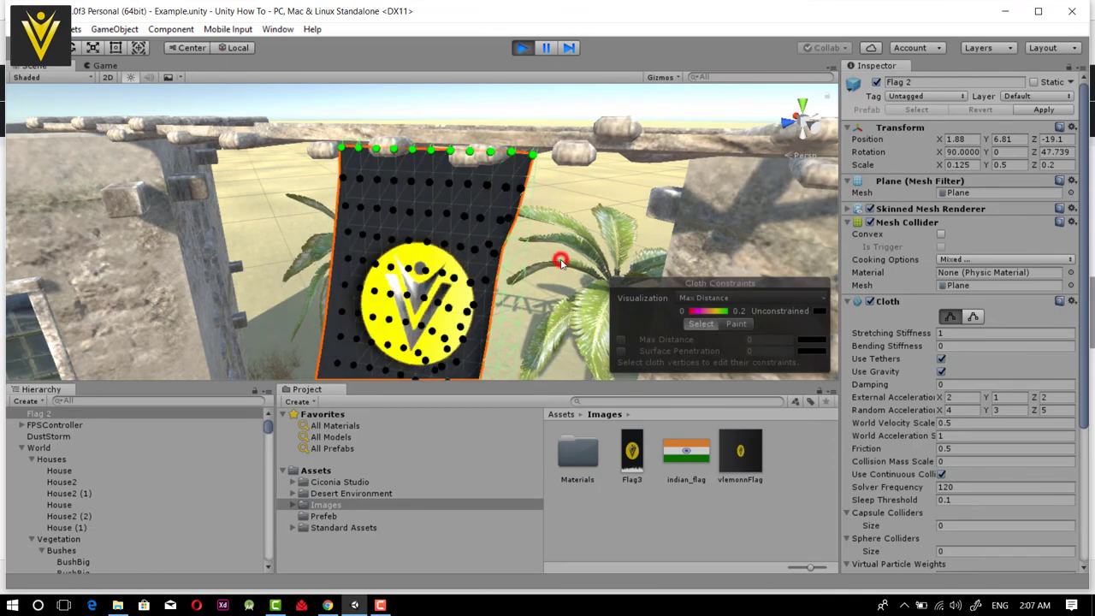
Try to select the cloth vertices along Flag 2's upper edge in the running scene, and stop playback
{"action": "left_click_drag", "start_coordinate": [548, 117], "coordinate": [390, 168]}
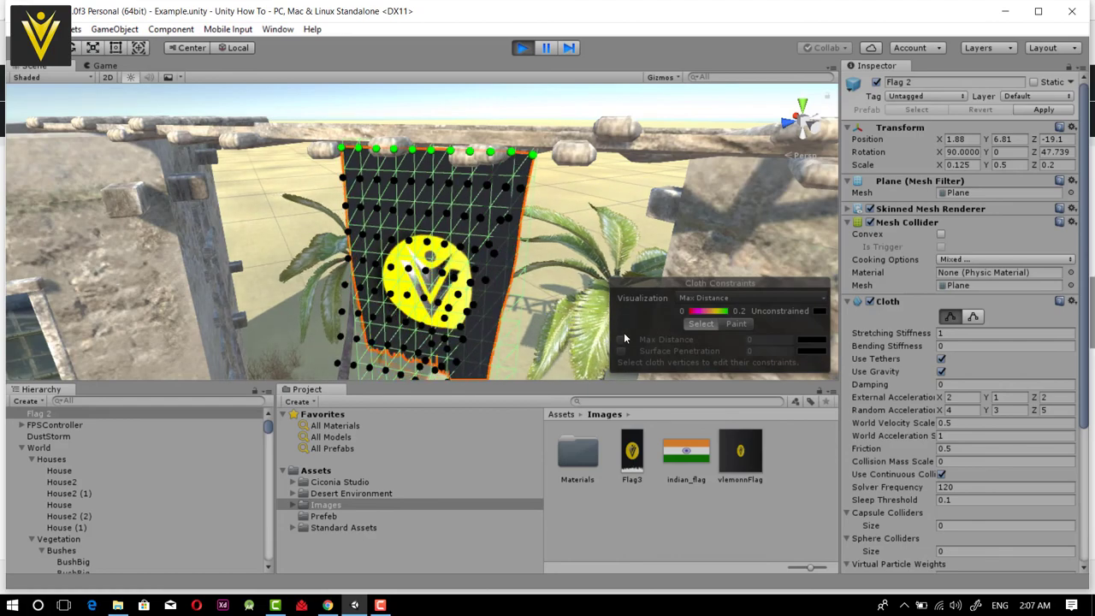
{"action": "left_click", "coordinate": [391, 171]}
{"action": "left_click_drag", "start_coordinate": [344, 107], "coordinate": [556, 176]}
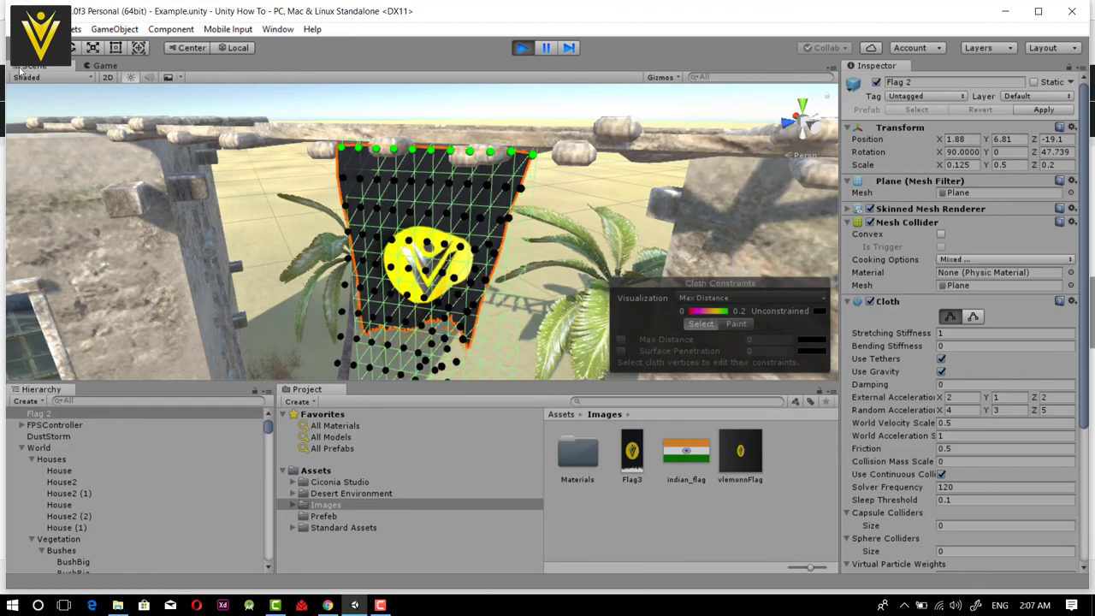
{"action": "left_click", "coordinate": [410, 39]}
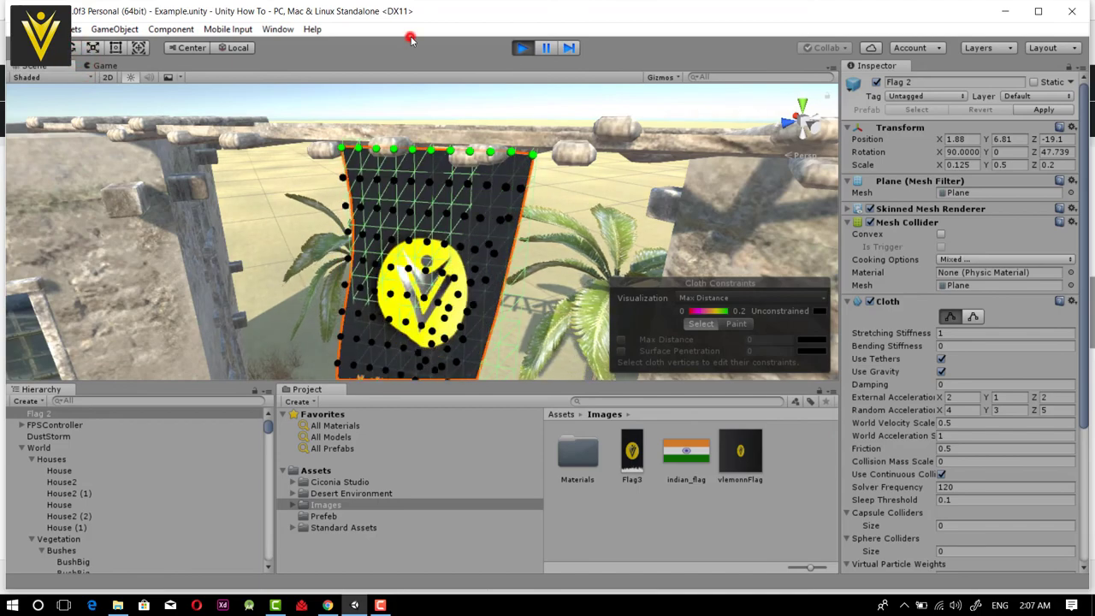
{"action": "key", "text": "ctrl+p"}
Remove the Max Distance constraint from seven adjoining cloth vertices on Flag 2's upper edge, keeping the four on the other side constrained
{"action": "left_click", "coordinate": [395, 178]}
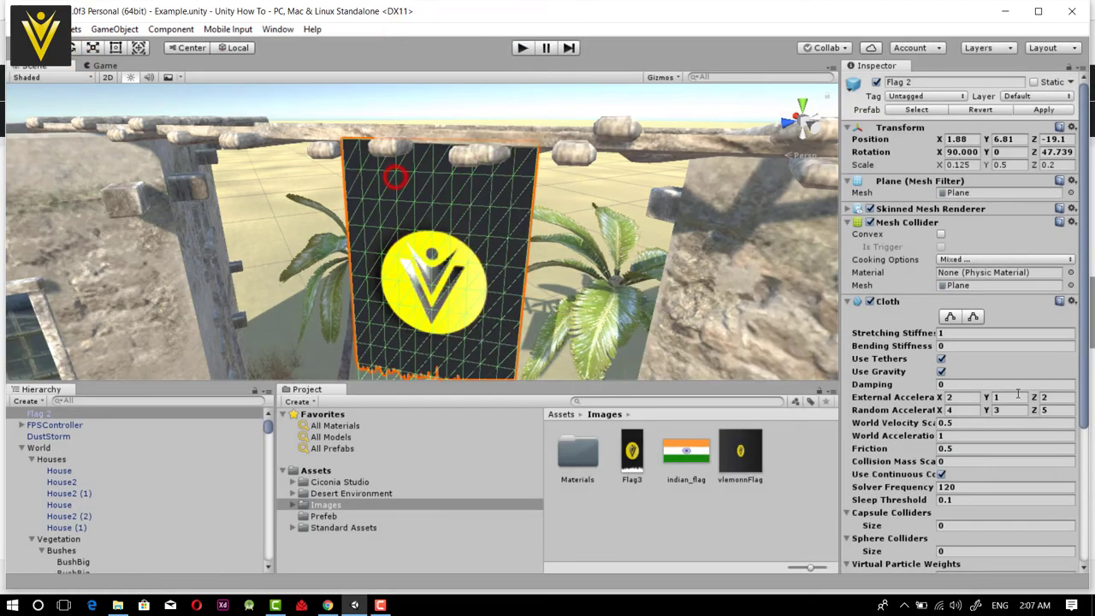
{"action": "left_click", "coordinate": [948, 316]}
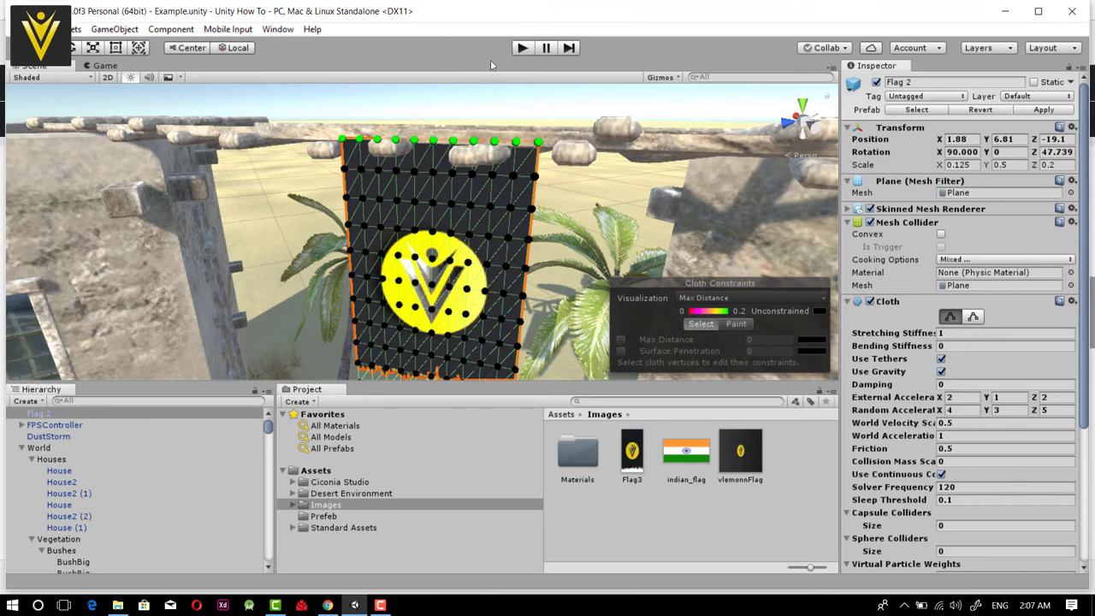
{"action": "left_click_drag", "start_coordinate": [561, 112], "coordinate": [512, 166]}
{"action": "left_click_drag", "start_coordinate": [404, 156], "coordinate": [403, 156]}
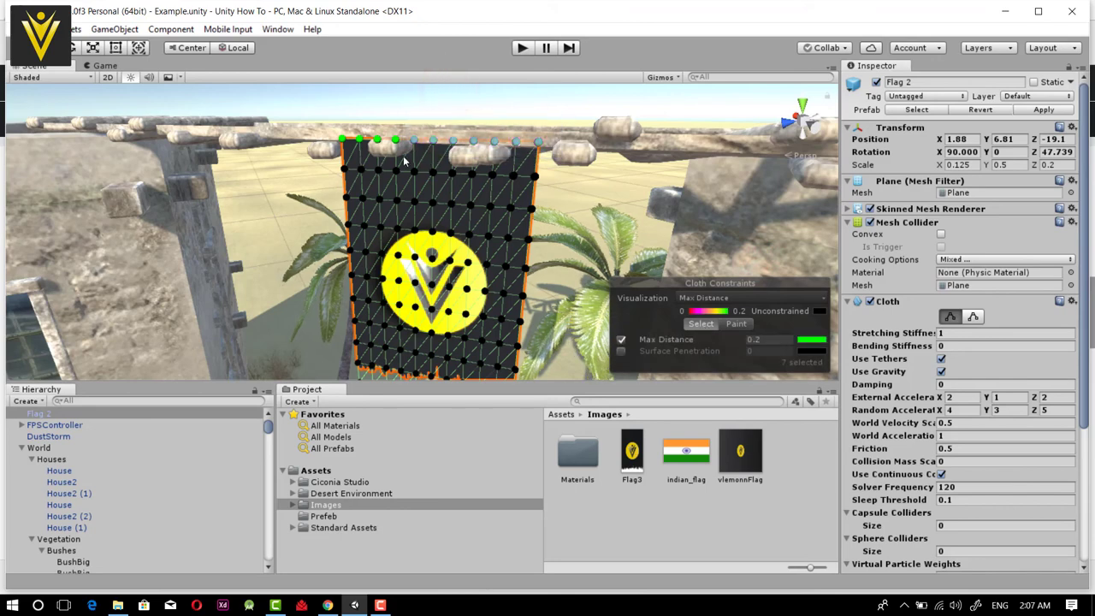
{"action": "left_click", "coordinate": [621, 340]}
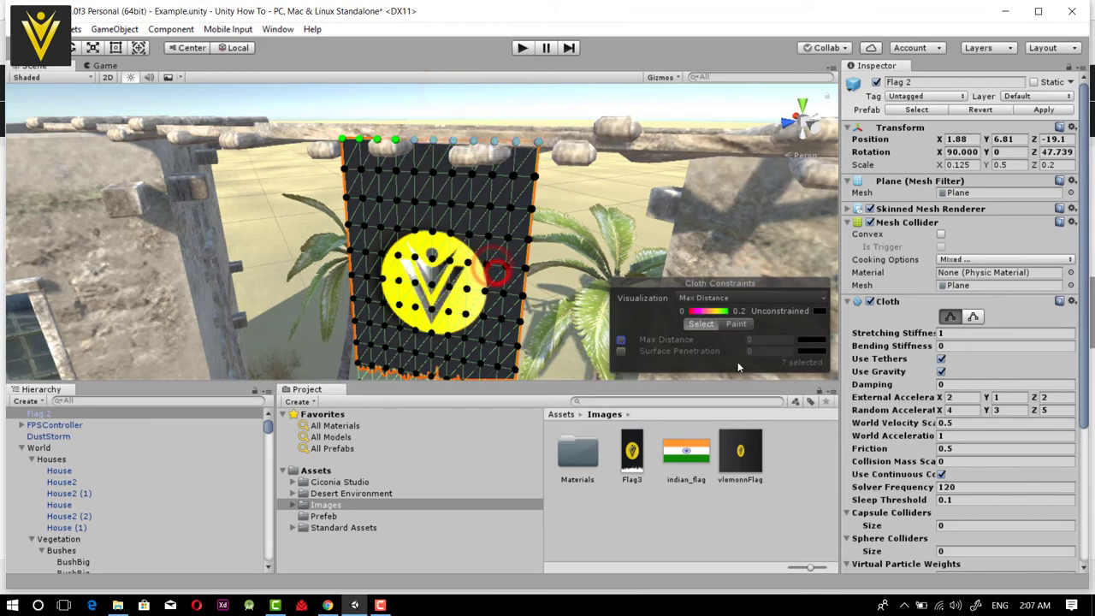
Play the scene, examine how the partly released Flag 2 hangs in the Scene view, and stop playback
{"action": "left_click", "coordinate": [522, 48]}
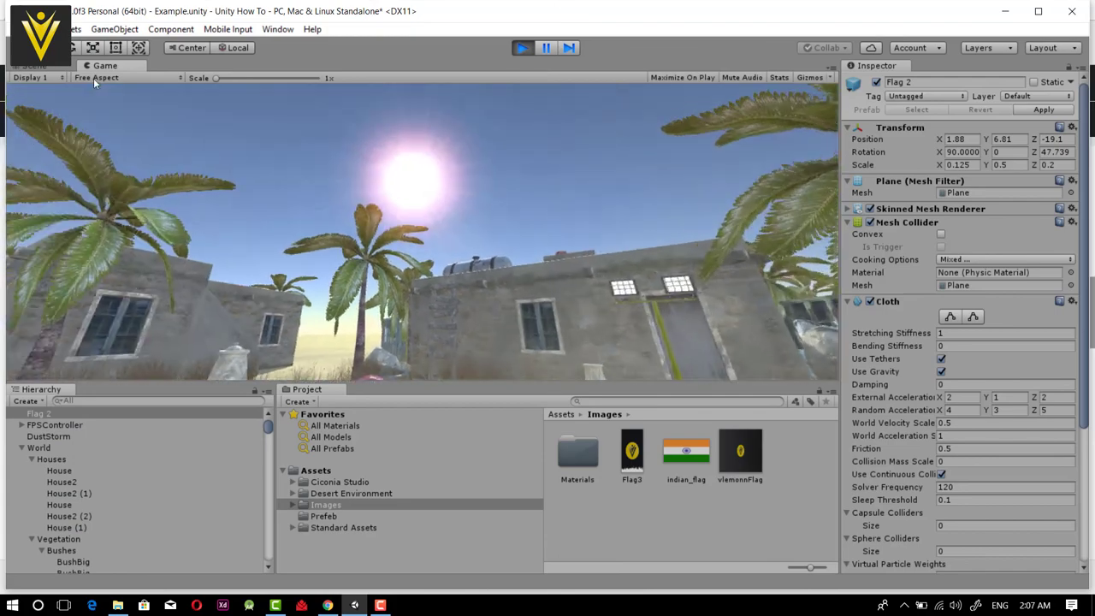
{"action": "left_click", "coordinate": [40, 66]}
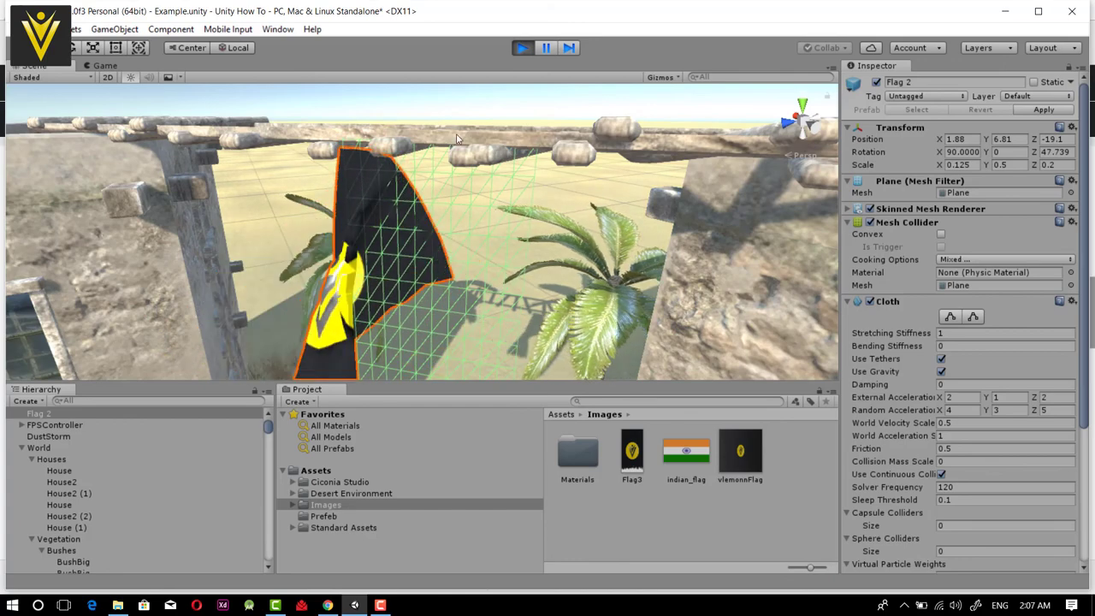
{"action": "left_click", "coordinate": [523, 48]}
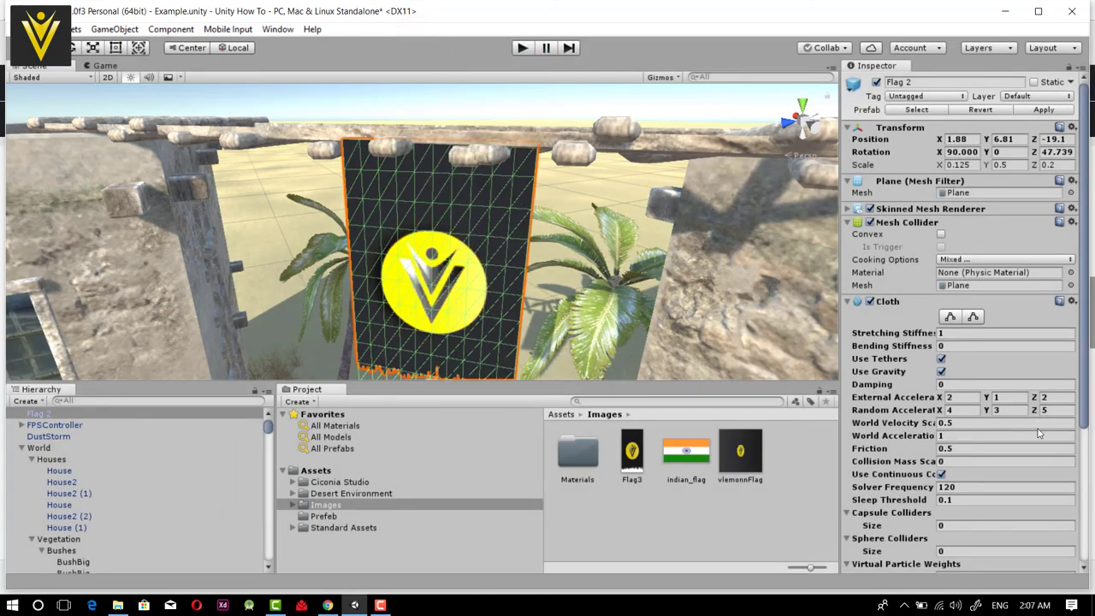
Constrain the seven released upper-edge vertices of Flag 2 with a Max Distance of 0.2 and play the scene
{"action": "left_click", "coordinate": [949, 317]}
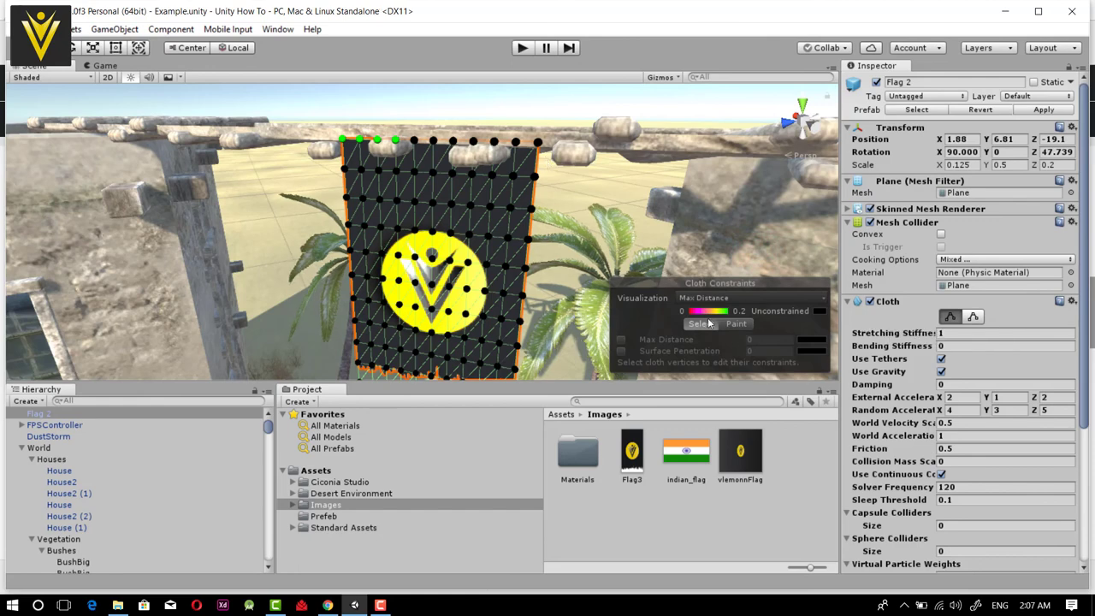
{"action": "left_click_drag", "start_coordinate": [485, 171], "coordinate": [552, 168]}
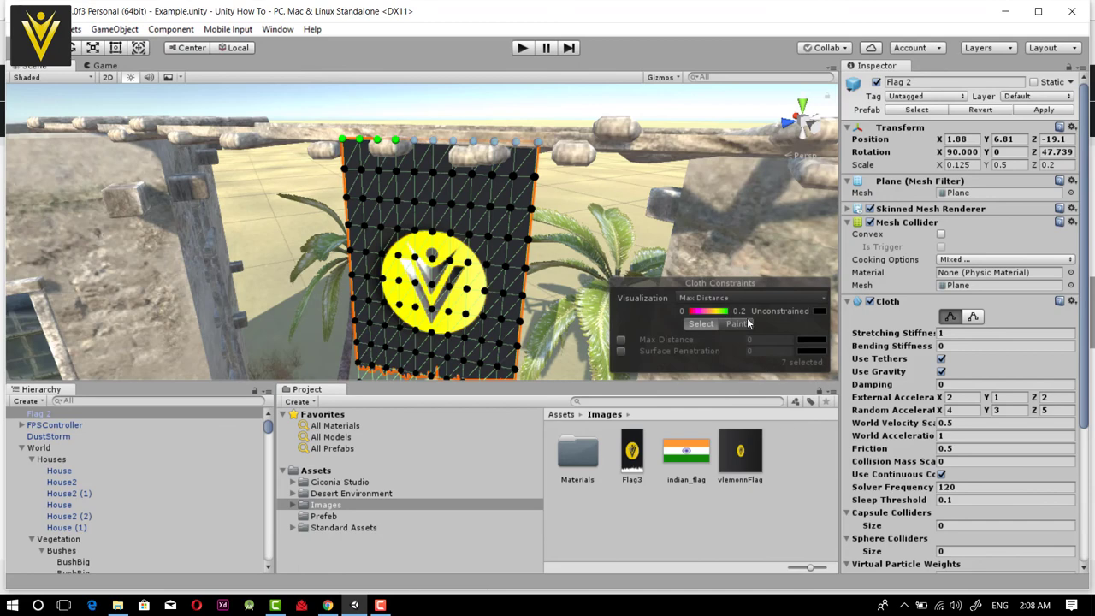
{"action": "left_click", "coordinate": [621, 340]}
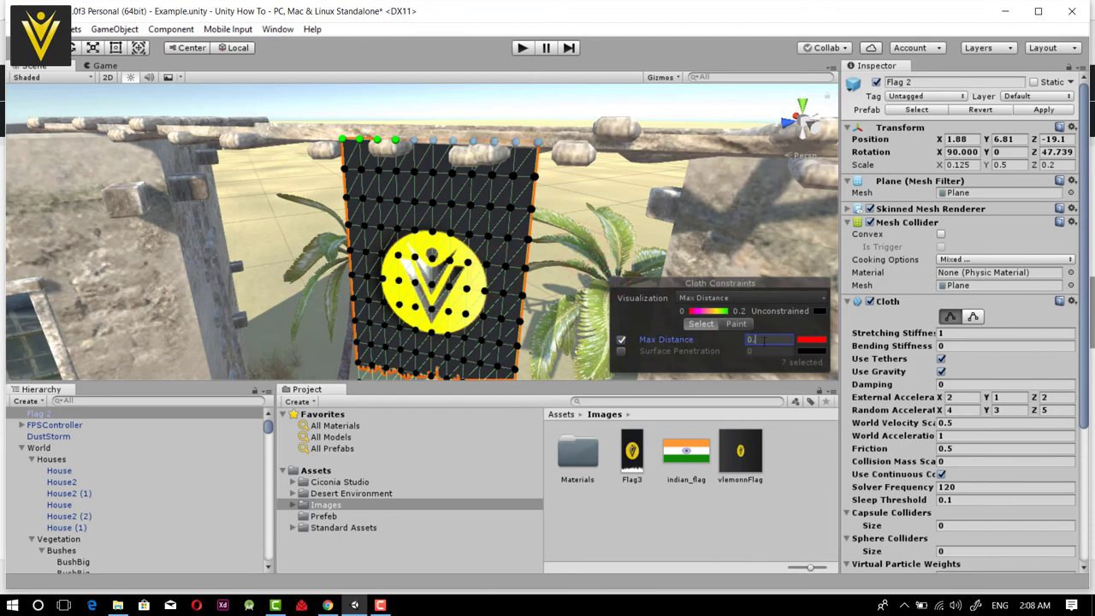
{"action": "type", "text": "2"}
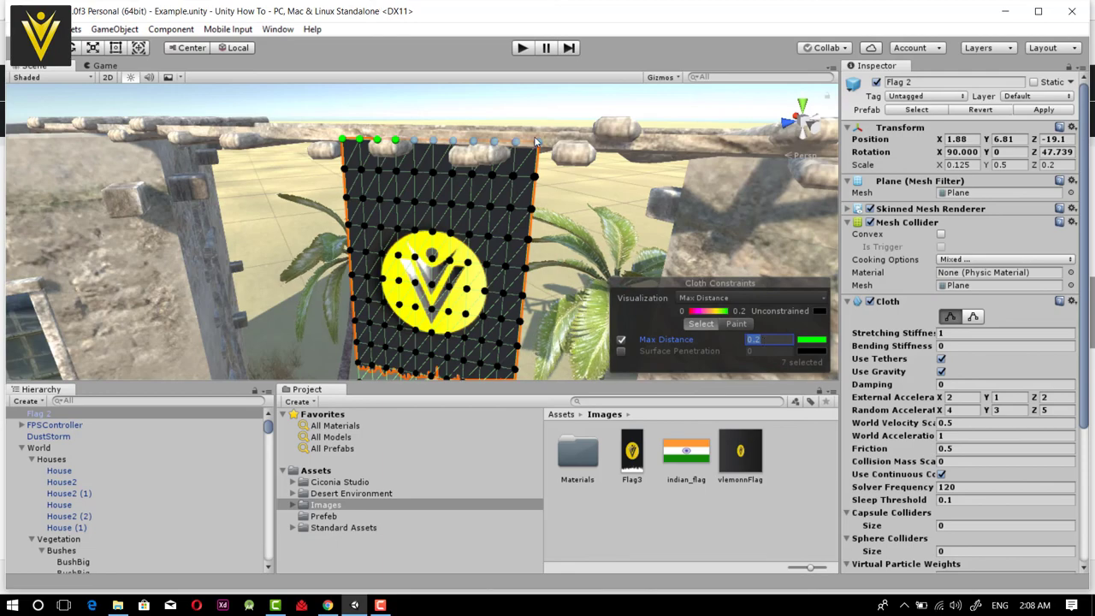
{"action": "left_click", "coordinate": [431, 89]}
{"action": "key", "text": "ctrl+p"}
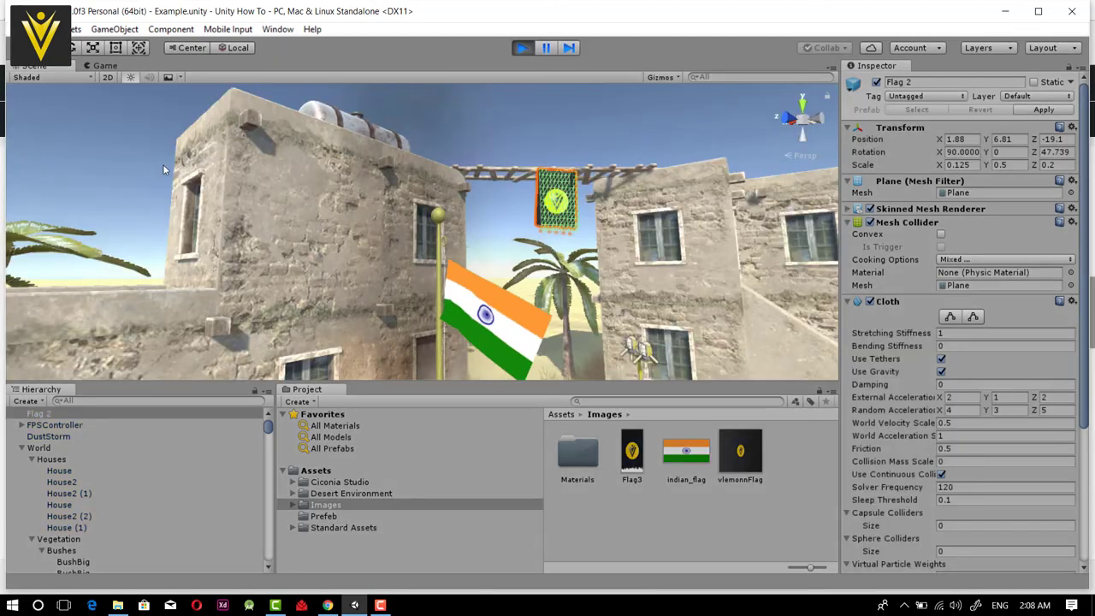